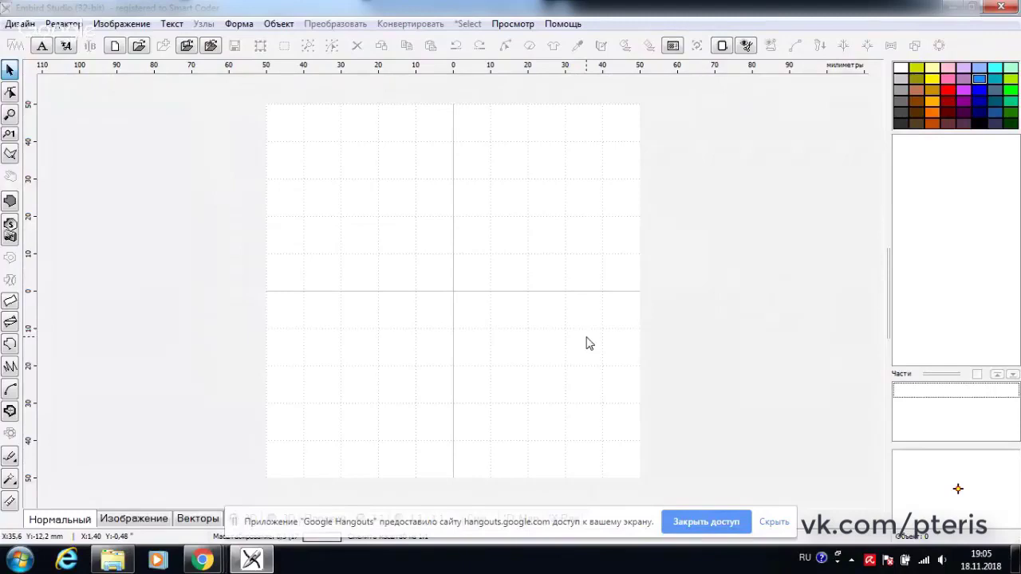
Step: Import unicorn image 02 as the background template without scaling it to the selected hoop
{"action": "left_click", "coordinate": [9, 480]}
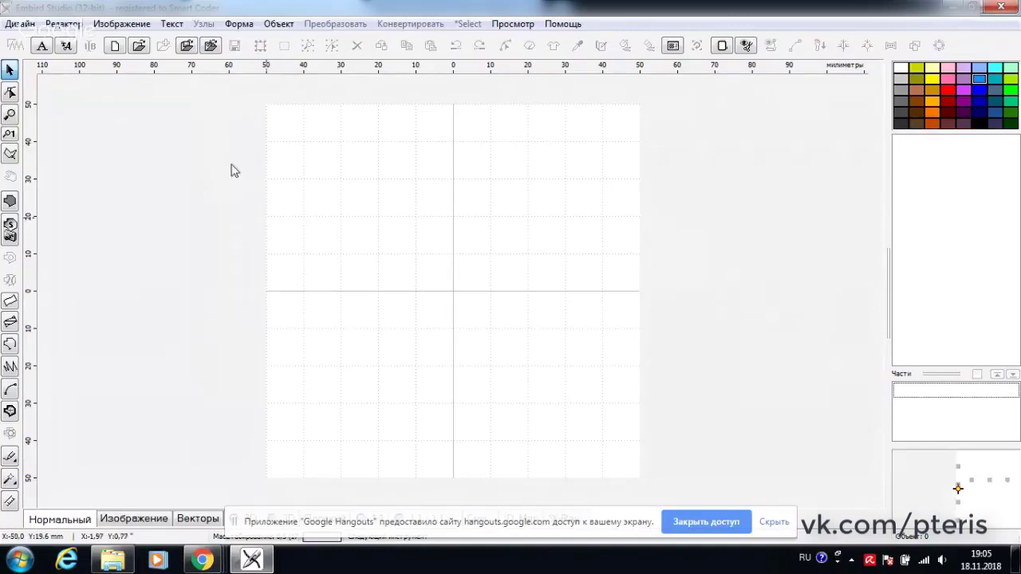
{"action": "left_click", "coordinate": [186, 45]}
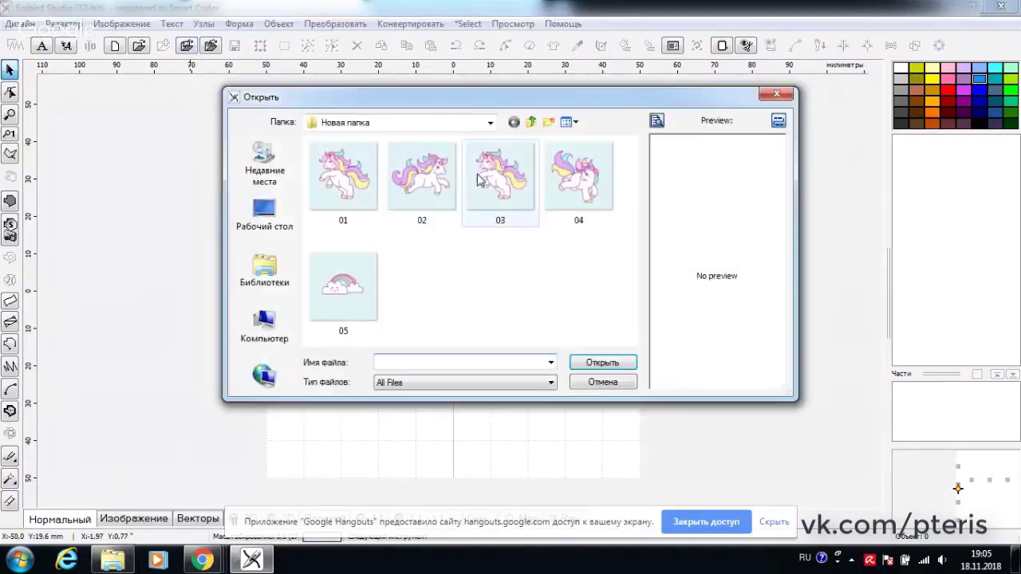
{"action": "left_click", "coordinate": [423, 171]}
{"action": "left_click", "coordinate": [604, 363]}
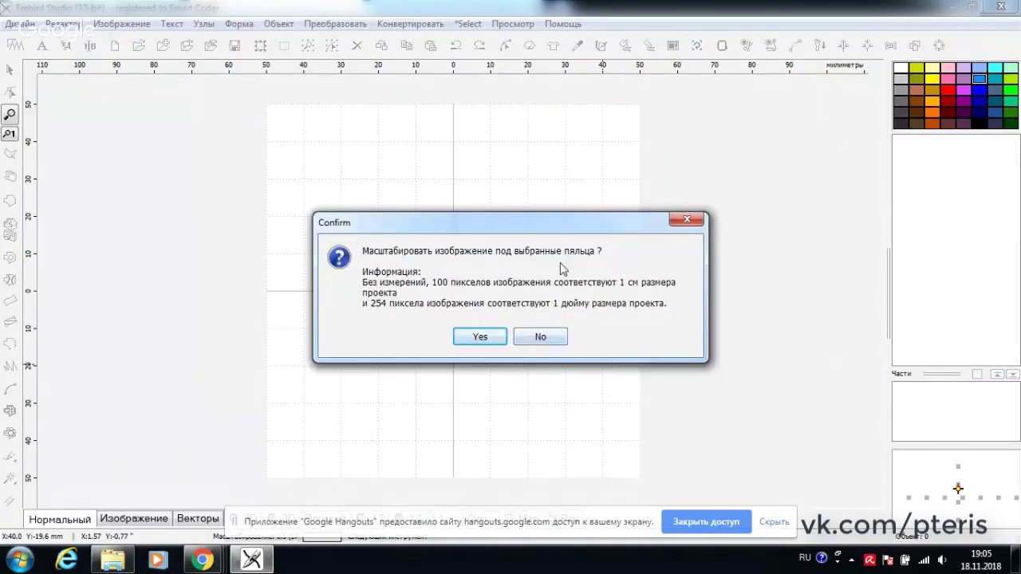
{"action": "left_click", "coordinate": [545, 338]}
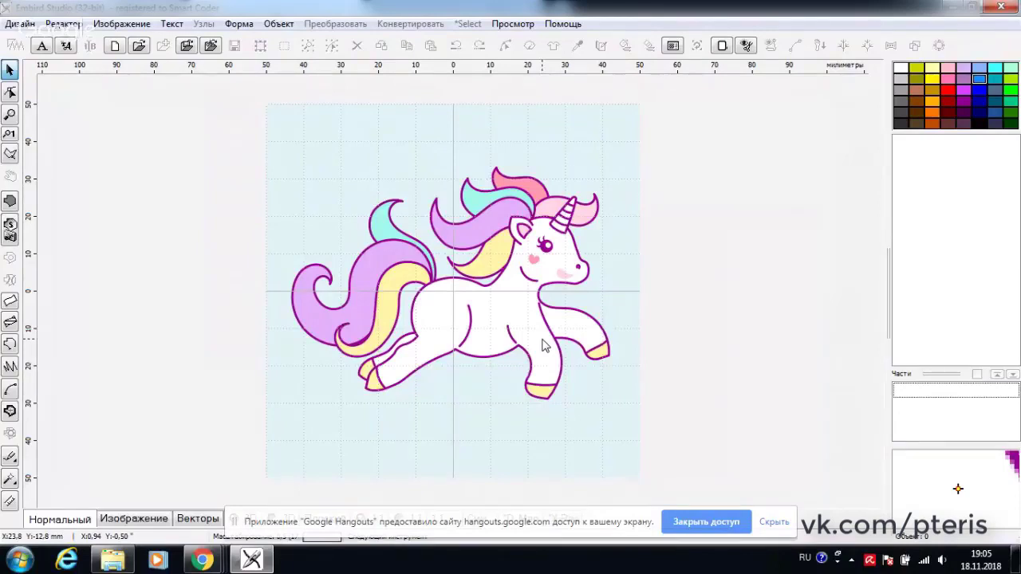
{"action": "scroll", "coordinate": [539, 342], "scroll_direction": "up", "scroll_amount": 2}
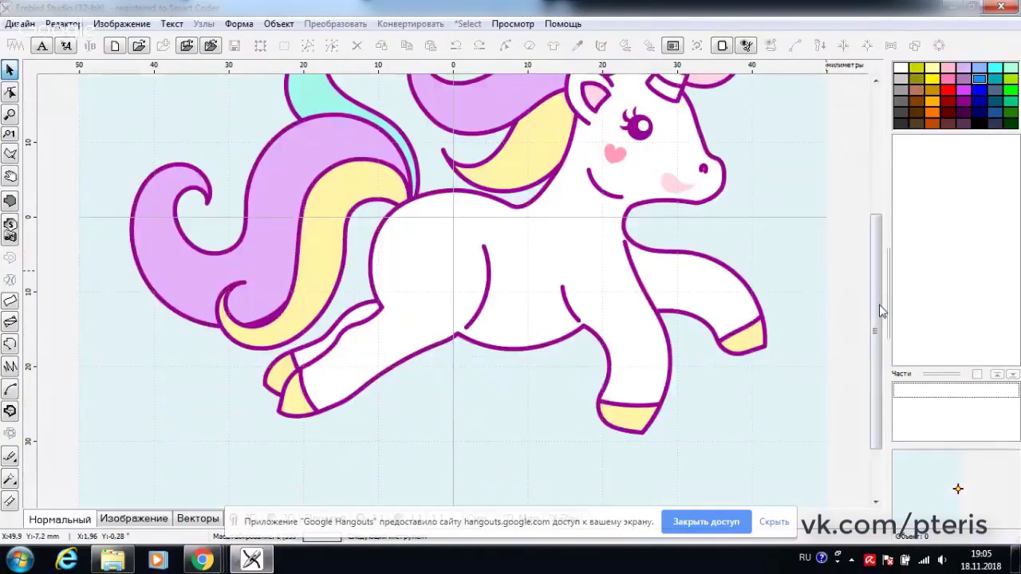
{"action": "left_click_drag", "start_coordinate": [872, 292], "coordinate": [882, 230]}
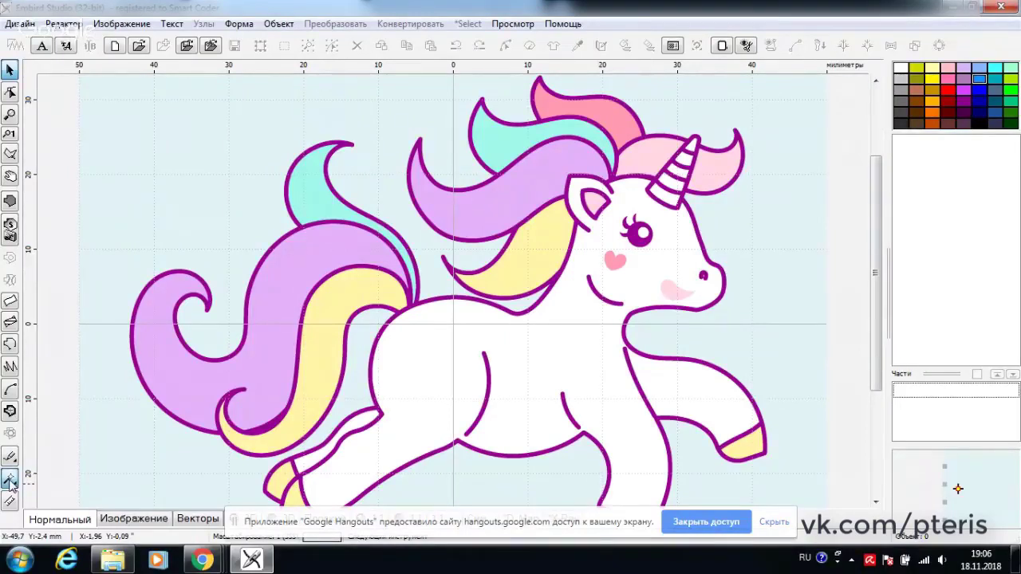
{"action": "left_click", "coordinate": [10, 481]}
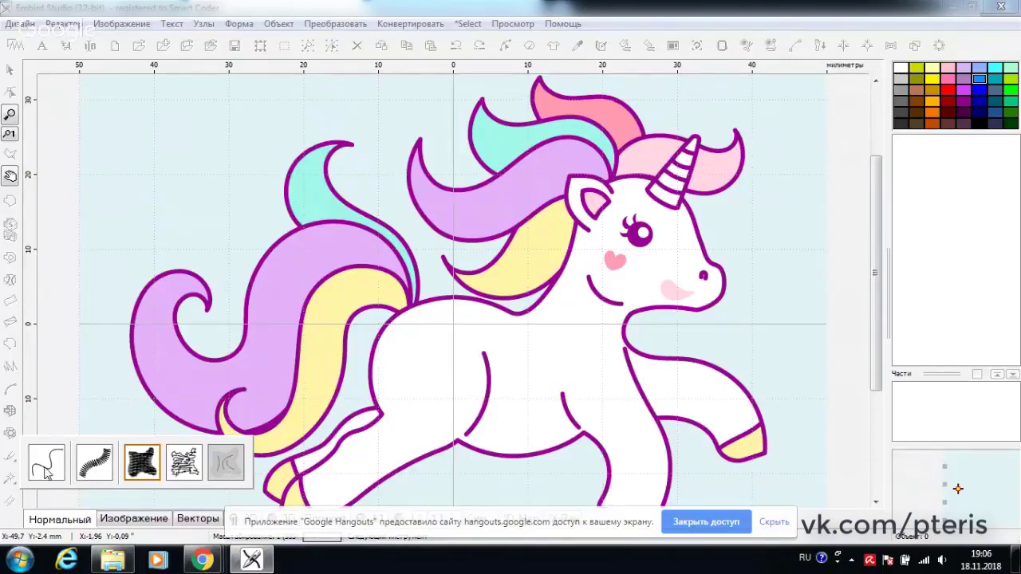
{"action": "left_click", "coordinate": [134, 409]}
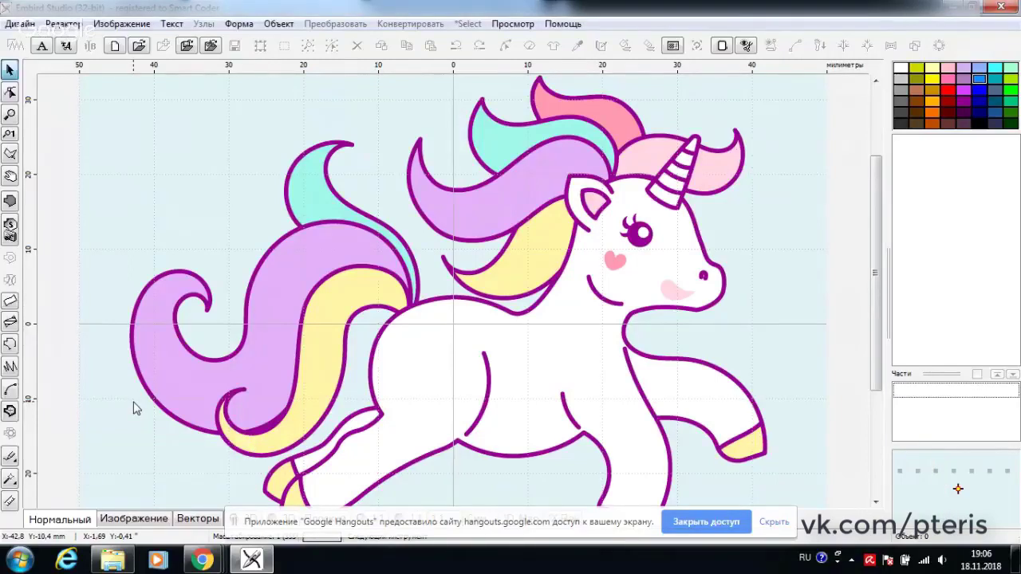
{"action": "left_click", "coordinate": [10, 479]}
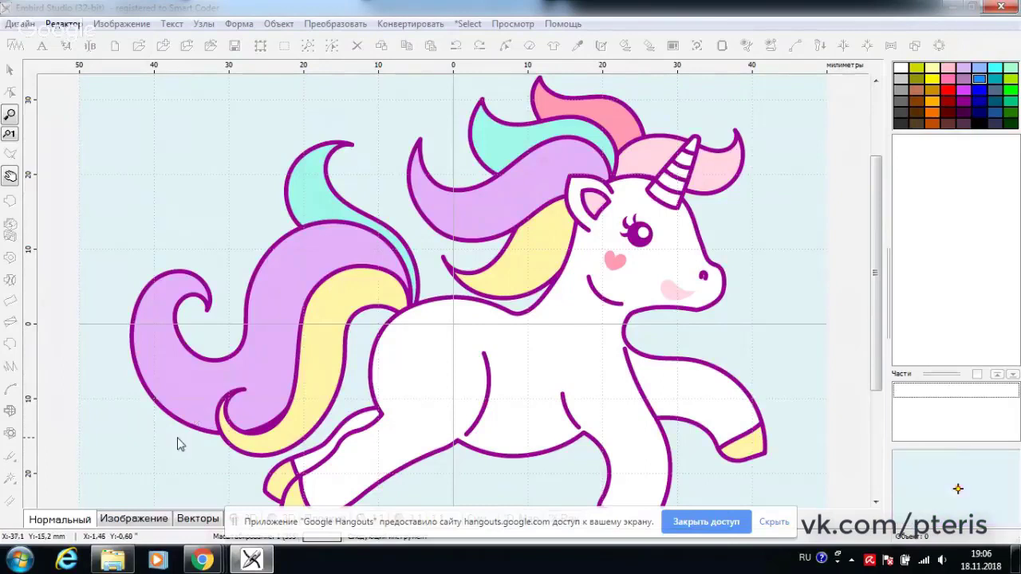
{"action": "left_click", "coordinate": [208, 375]}
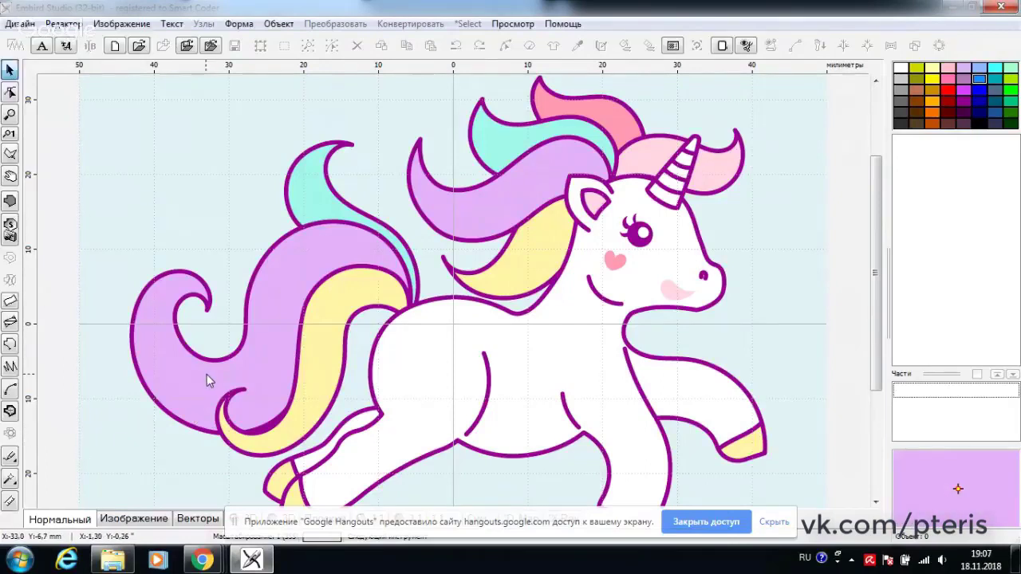
Step: Start the magic wand with the fill object type and widen its parameter area
{"action": "left_click", "coordinate": [11, 480]}
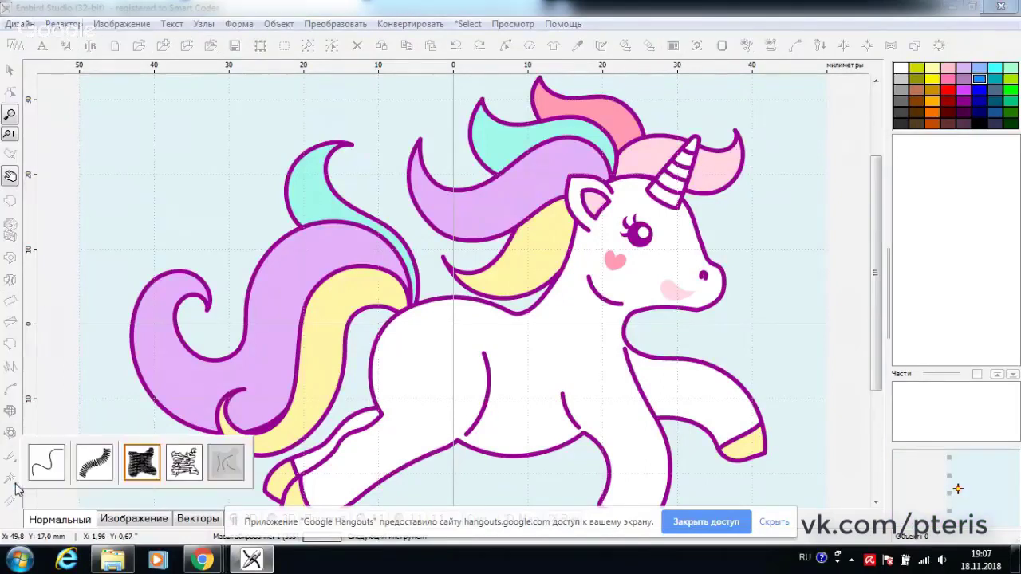
{"action": "left_click", "coordinate": [143, 462]}
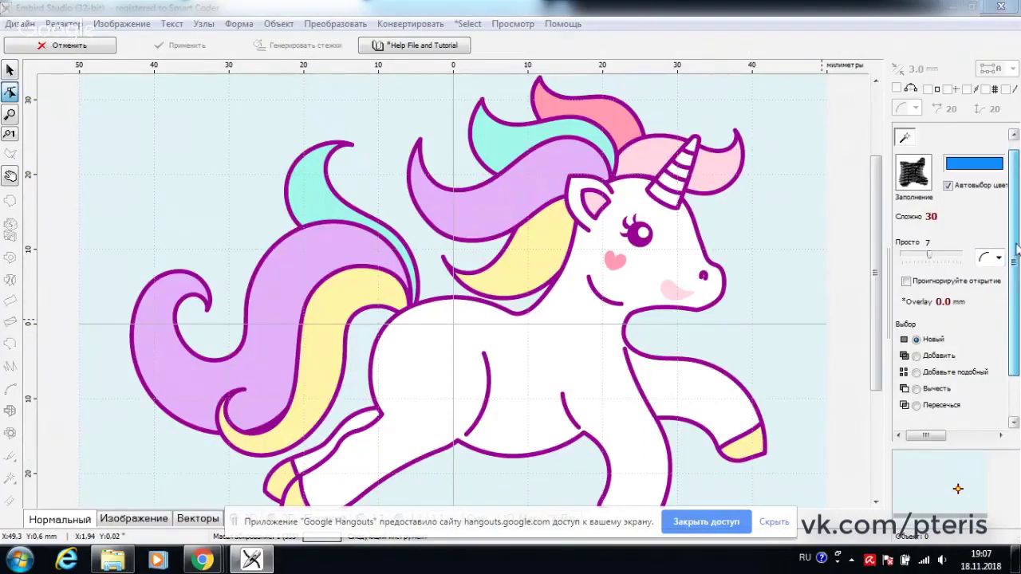
{"action": "scroll", "coordinate": [1016, 249], "scroll_direction": "down", "scroll_amount": 1}
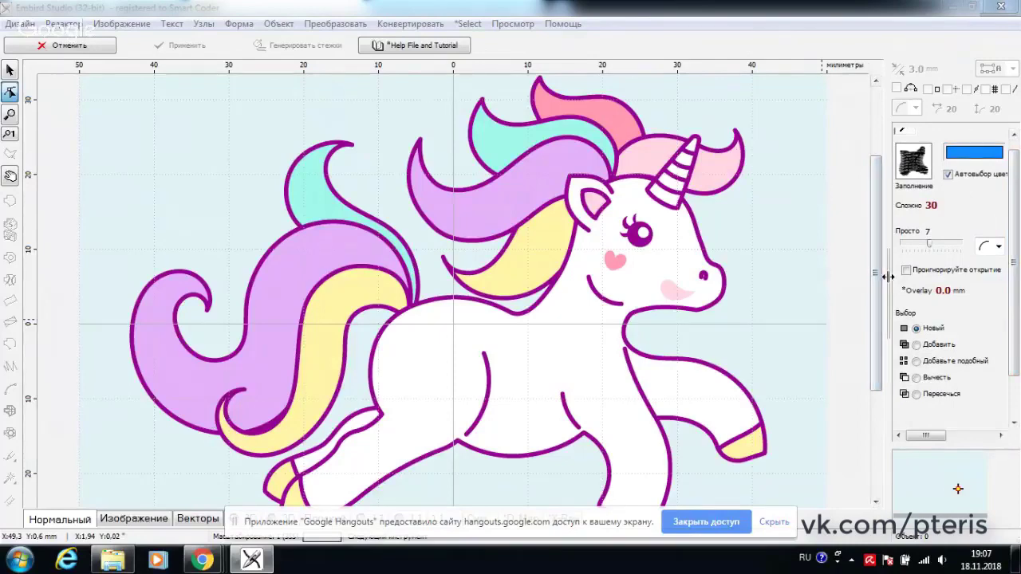
{"action": "left_click_drag", "start_coordinate": [887, 277], "coordinate": [831, 281]}
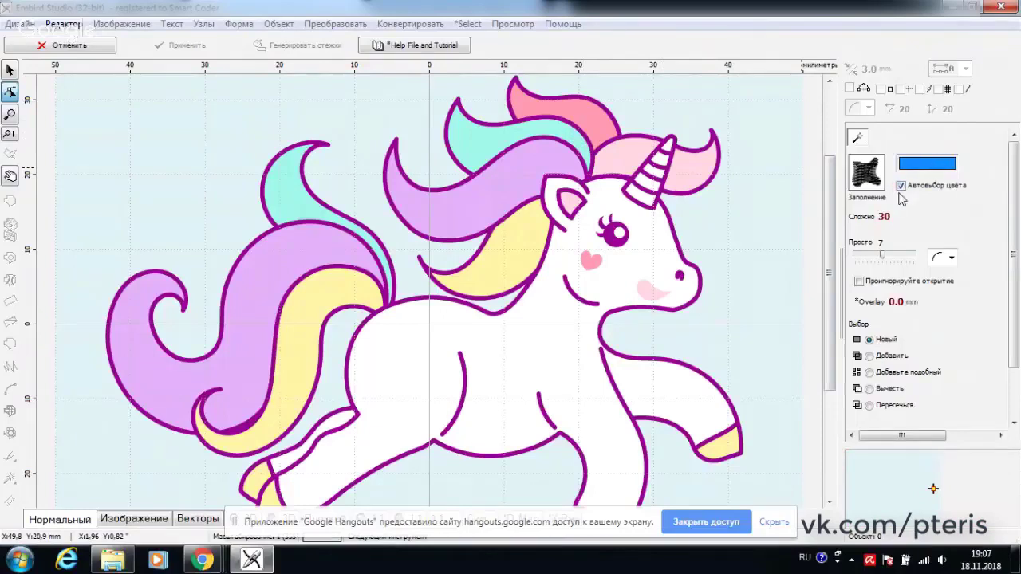
{"action": "left_click", "coordinate": [925, 167]}
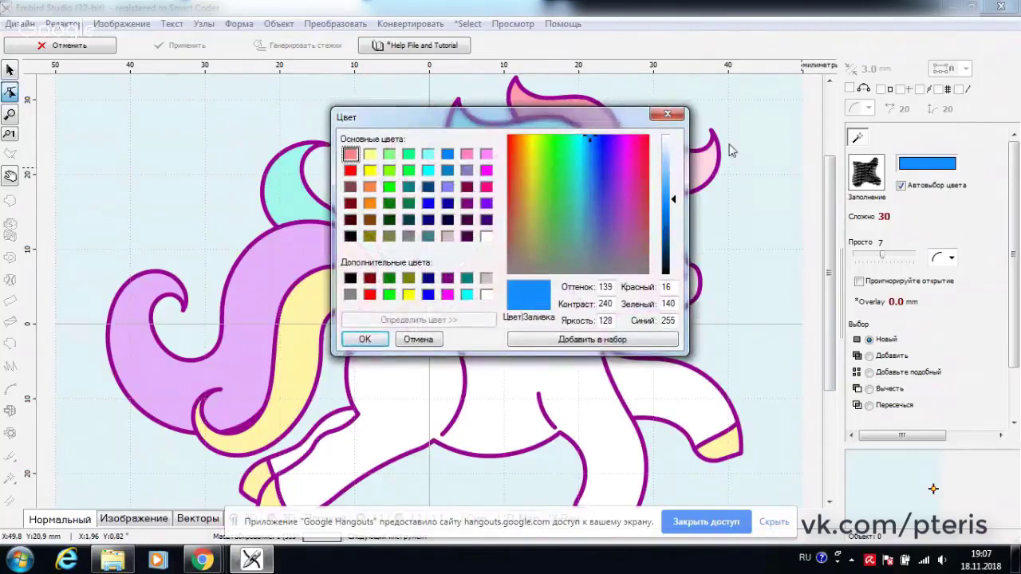
{"action": "left_click", "coordinate": [669, 116]}
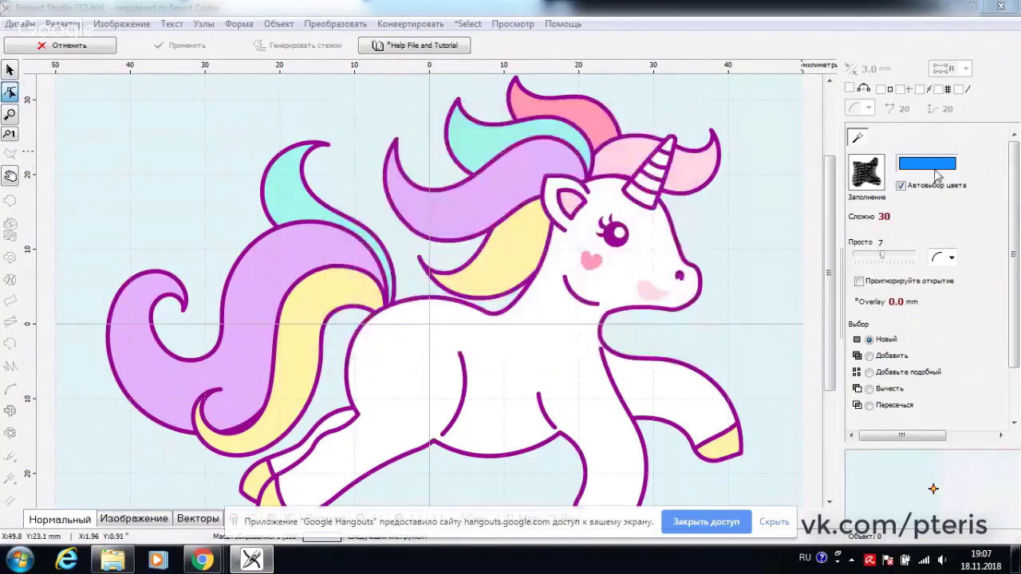
{"action": "left_click", "coordinate": [901, 185]}
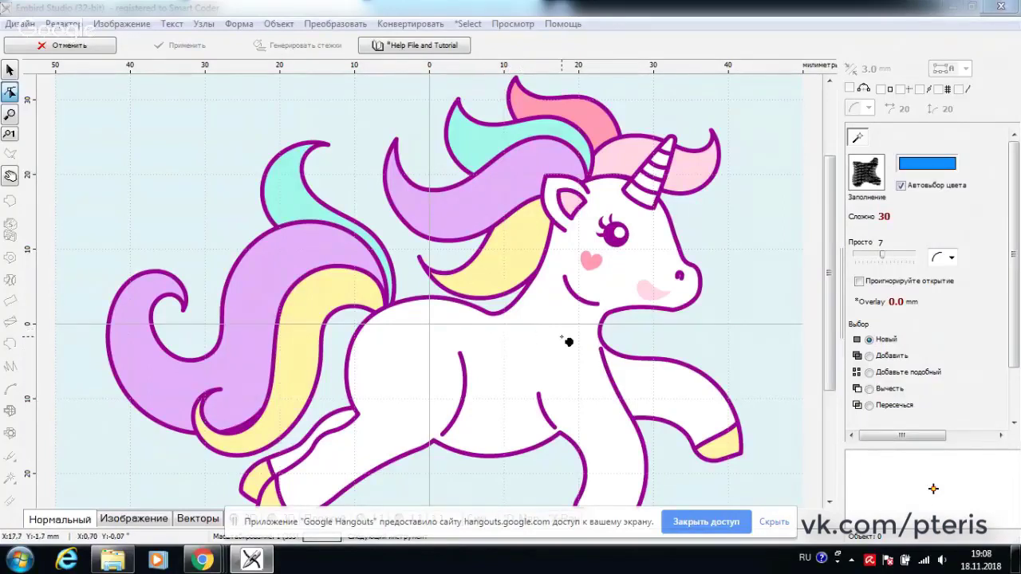
Step: Pick the unicorn's white body with the magic wand as a new fill selection
{"action": "scroll", "coordinate": [567, 342], "scroll_direction": "down", "scroll_amount": 2}
{"action": "scroll", "coordinate": [485, 312], "scroll_direction": "up", "scroll_amount": 2}
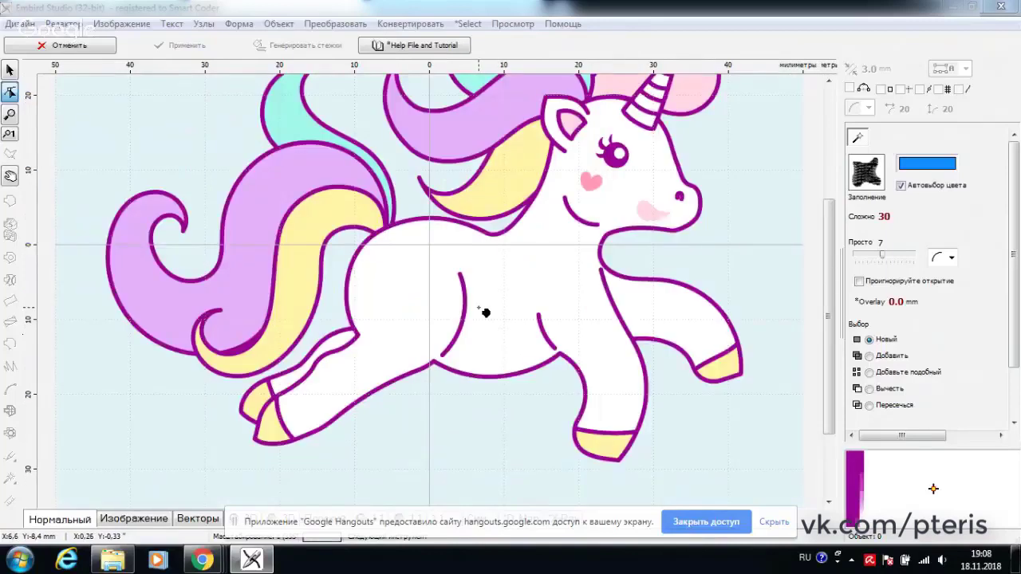
{"action": "left_click", "coordinate": [829, 83]}
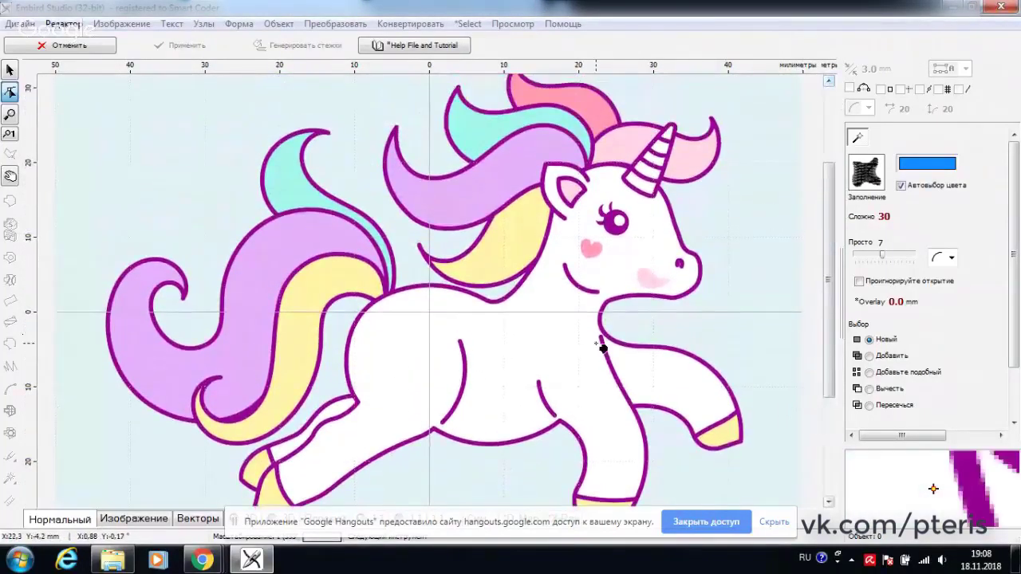
{"action": "left_click", "coordinate": [547, 336]}
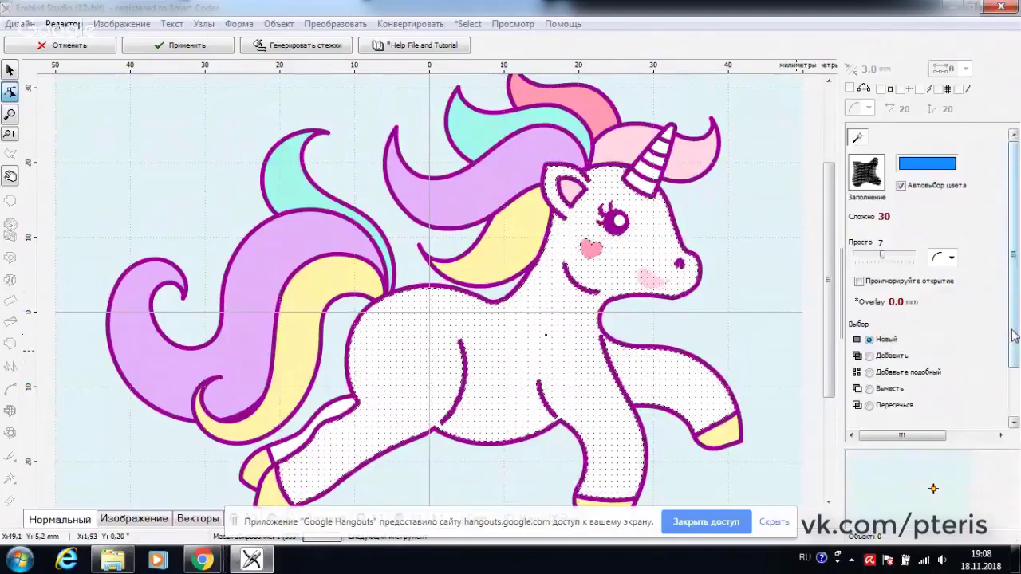
Step: Create fill objects from the white body selection and generate their stitches
{"action": "scroll", "coordinate": [1013, 343], "scroll_direction": "down", "scroll_amount": 1}
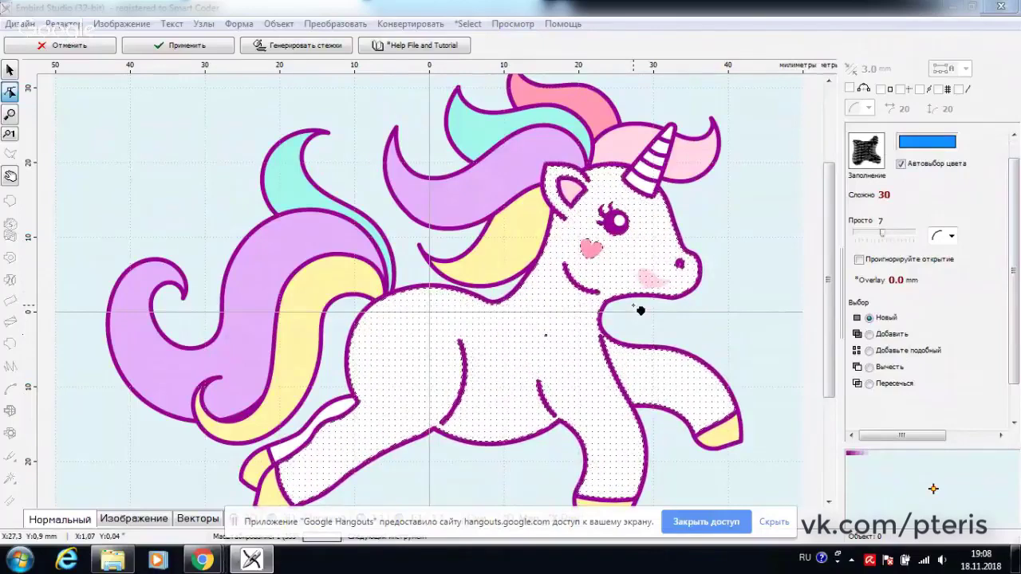
{"action": "key", "text": "Escape"}
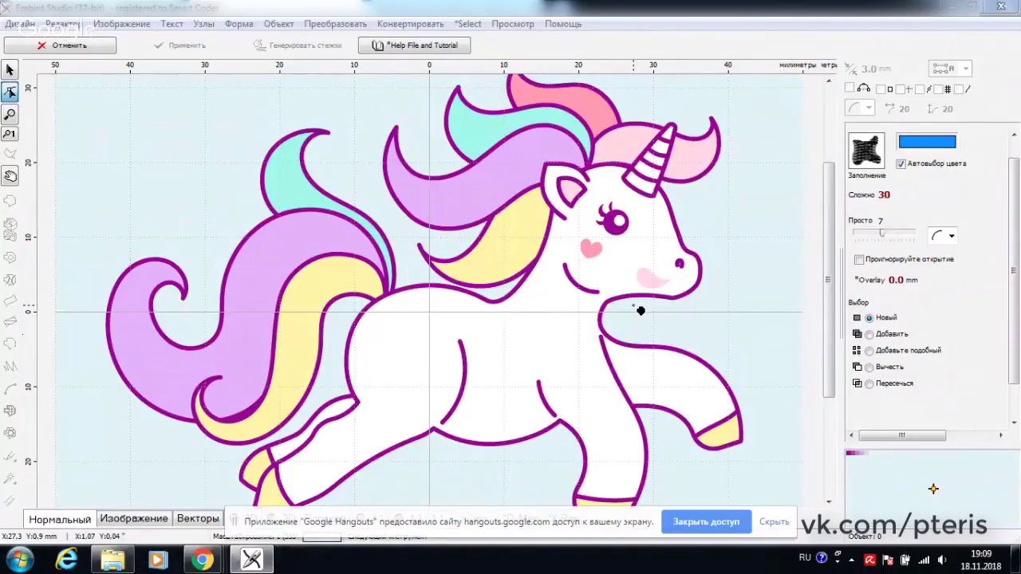
{"action": "left_click", "coordinate": [640, 310]}
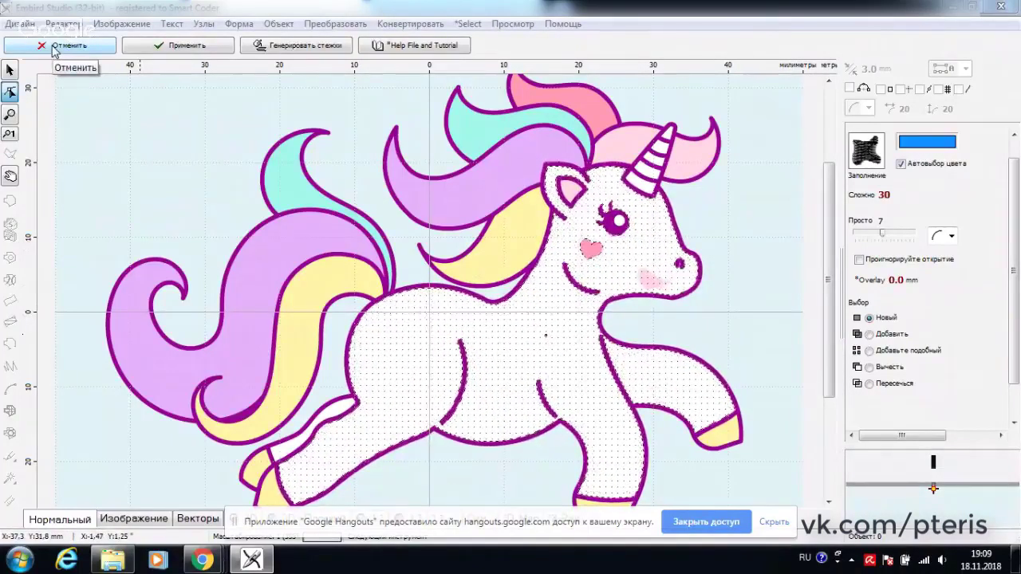
{"action": "left_click", "coordinate": [196, 47]}
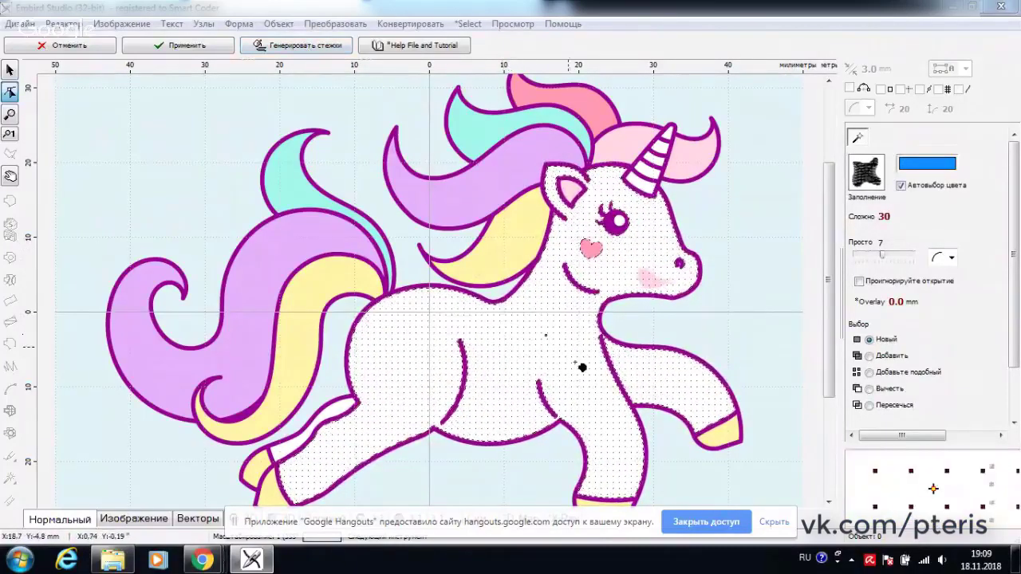
{"action": "left_click", "coordinate": [320, 48]}
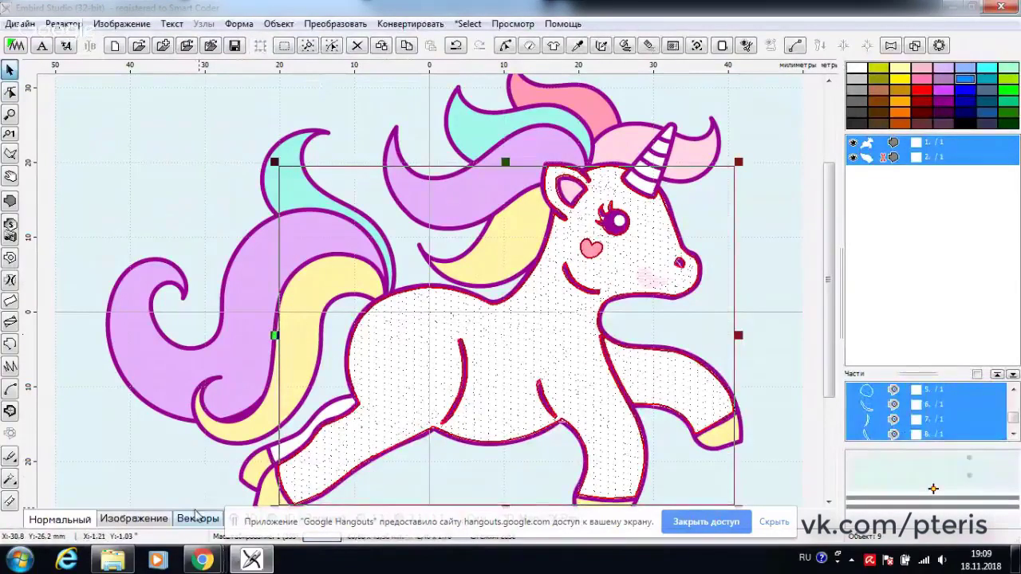
Step: Preview the body's vectors and 3D stitching, and set the hoop background colour to light grey (192, 192, 192)
{"action": "left_click", "coordinate": [197, 519]}
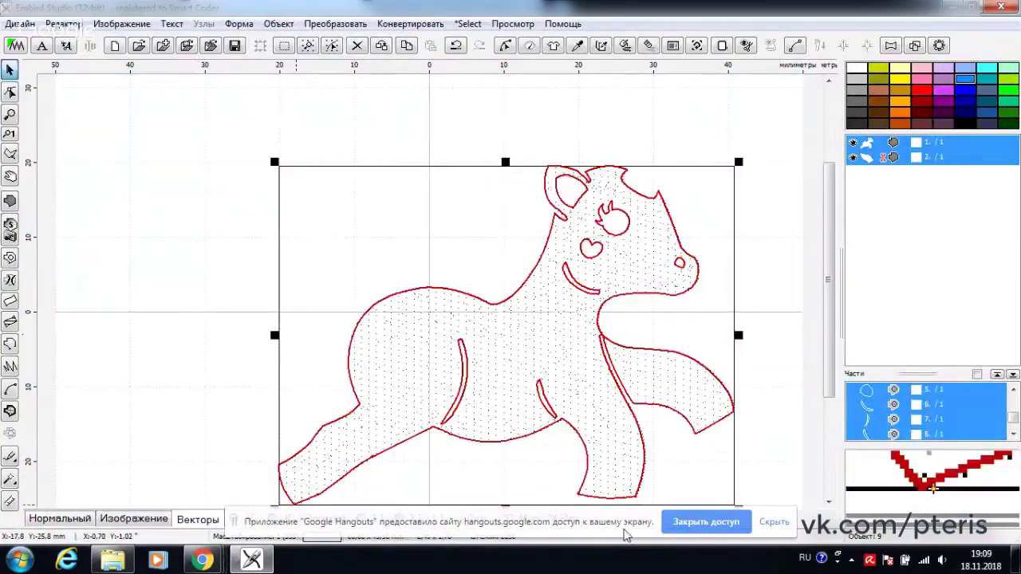
{"action": "left_click", "coordinate": [241, 519]}
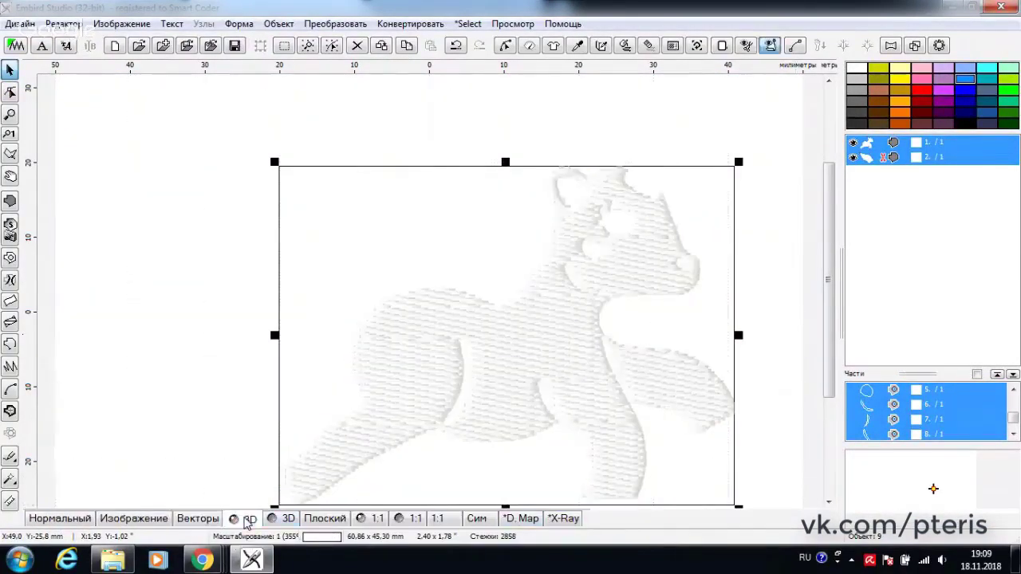
{"action": "left_click", "coordinate": [723, 46]}
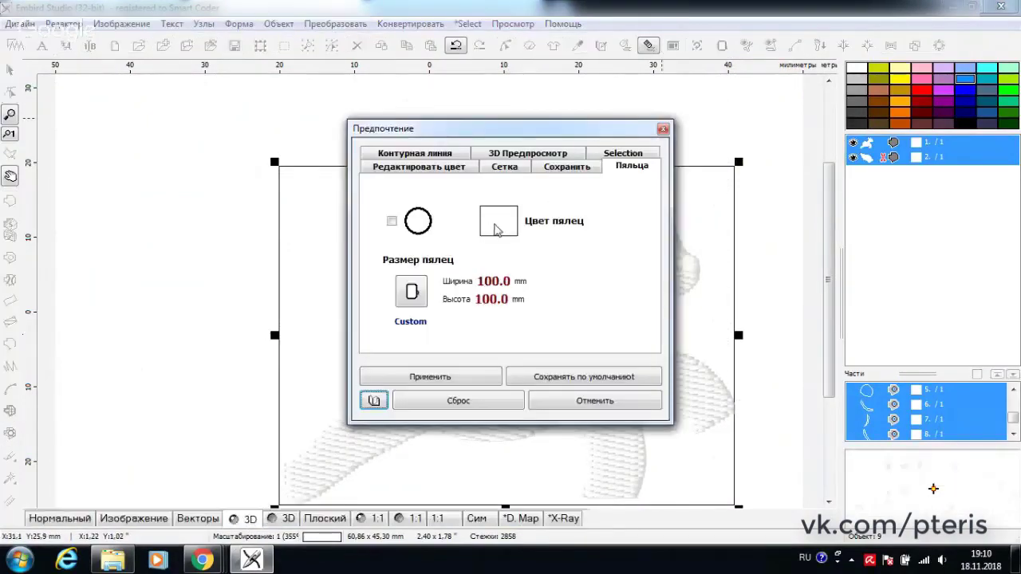
{"action": "left_click", "coordinate": [495, 224]}
{"action": "left_click", "coordinate": [448, 236]}
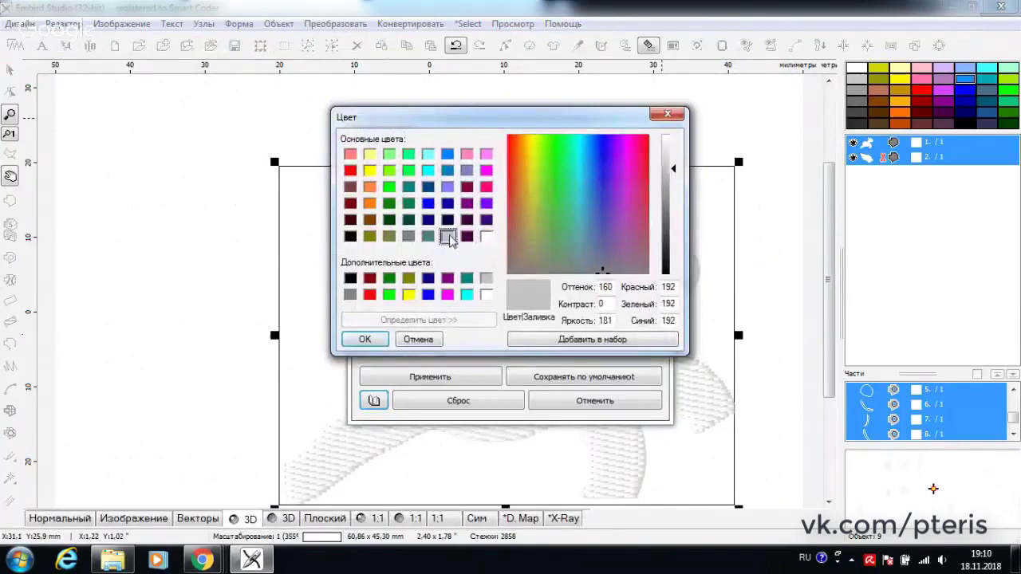
{"action": "left_click", "coordinate": [366, 338]}
{"action": "left_click", "coordinate": [425, 375]}
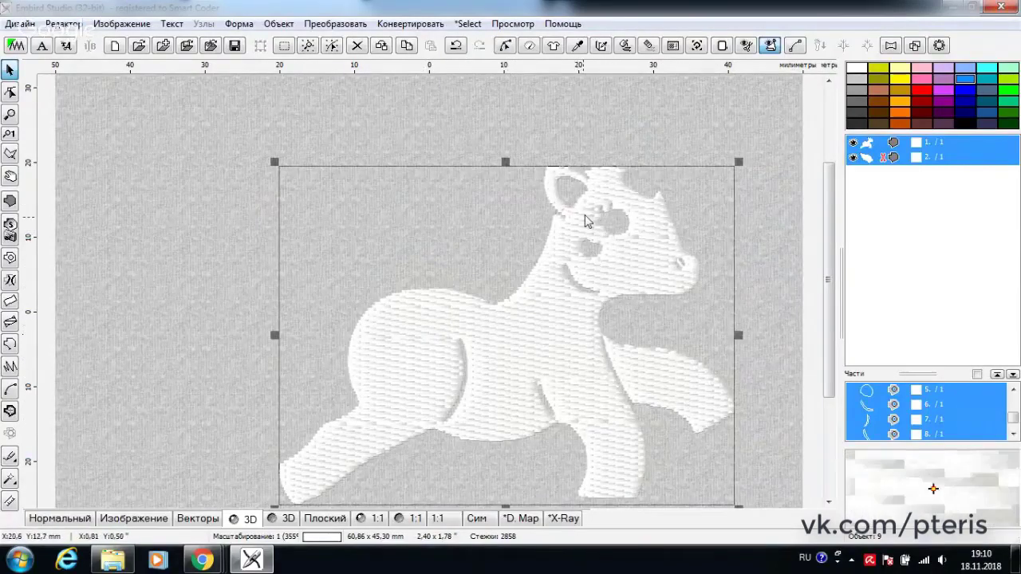
Step: Inspect the openings cut in the first object, selecting the hind-leg and front-leg line parts 7 and 8 individually
{"action": "left_click", "coordinate": [882, 212]}
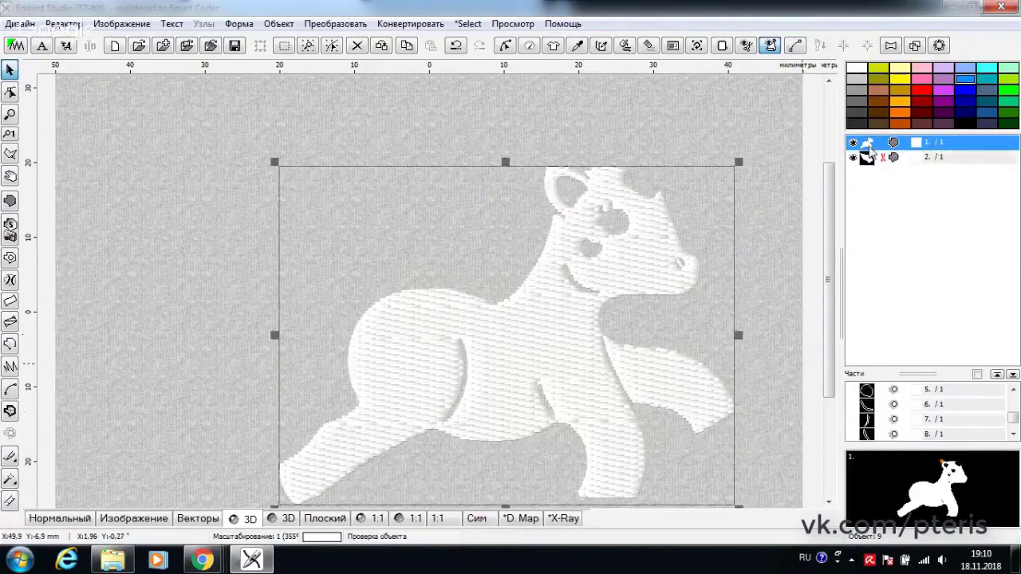
{"action": "left_click", "coordinate": [869, 390]}
{"action": "left_click", "coordinate": [873, 419]}
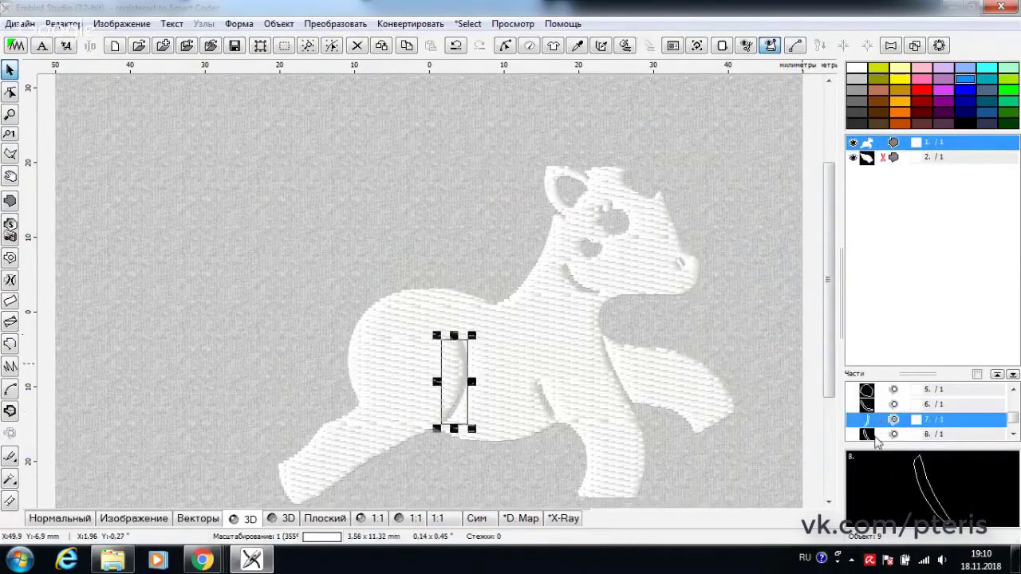
{"action": "left_click", "coordinate": [883, 431]}
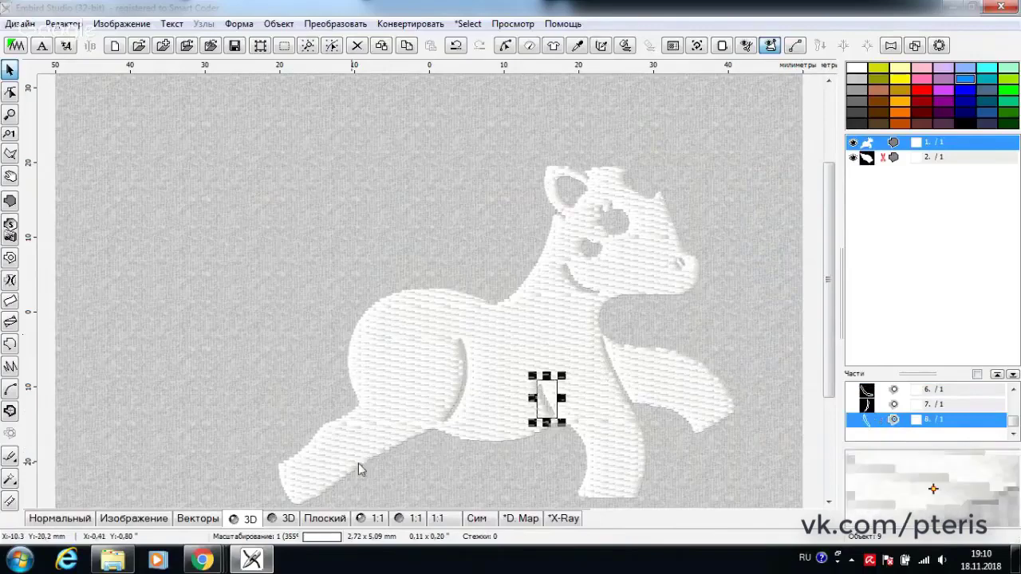
Step: Return to the normal view and select the whole main body object
{"action": "left_click", "coordinate": [77, 520]}
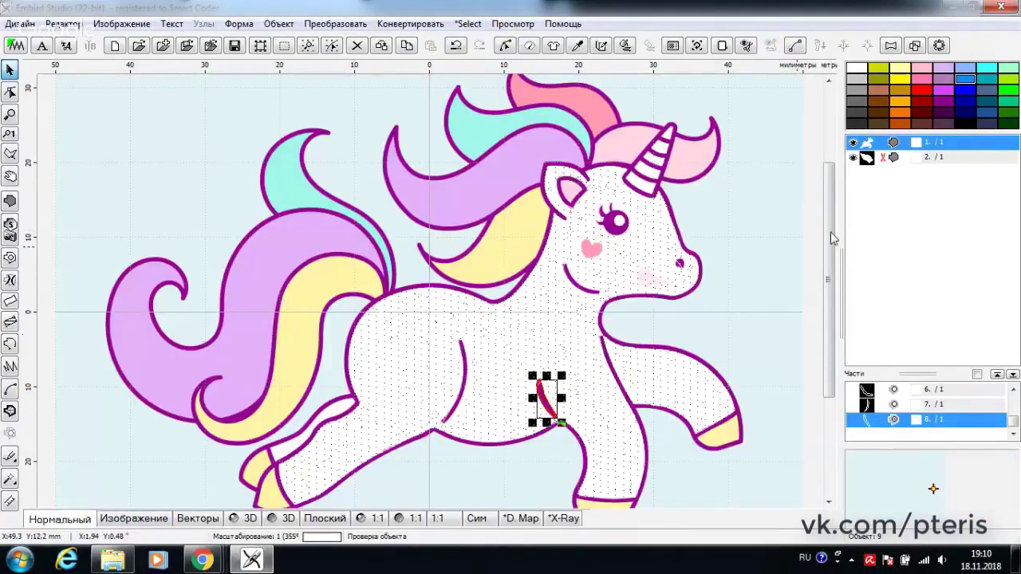
{"action": "left_click", "coordinate": [916, 253]}
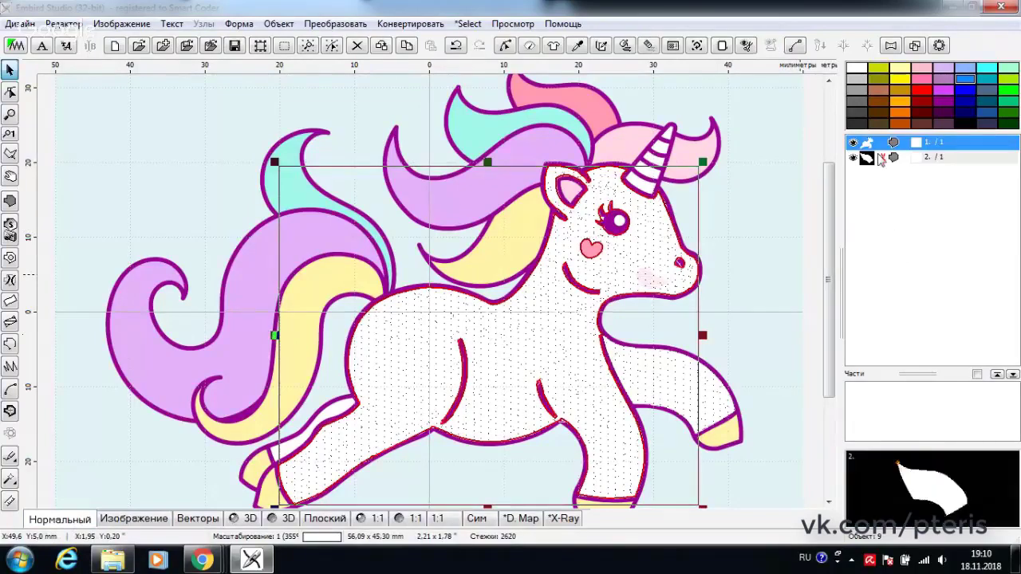
Step: Select both white body objects and delete them
{"action": "left_click", "coordinate": [855, 172]}
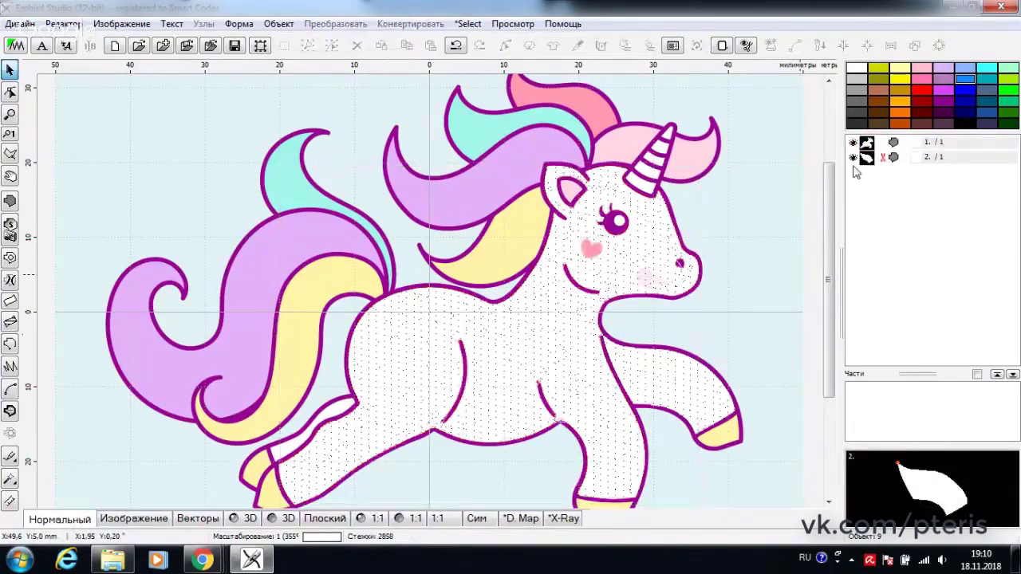
{"action": "left_click", "coordinate": [865, 144]}
{"action": "left_click", "coordinate": [868, 159], "text": "shift"}
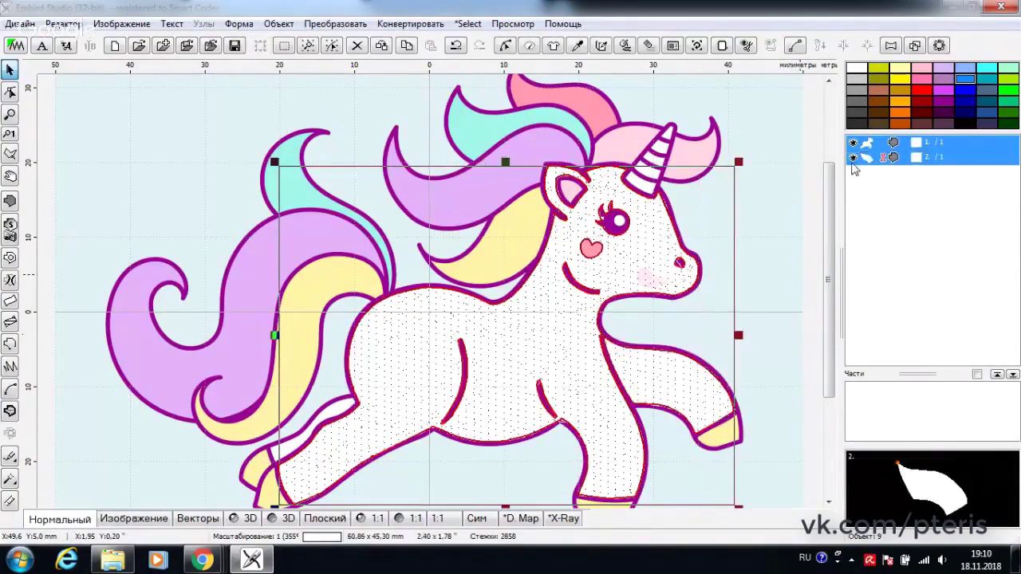
{"action": "key", "text": "Delete"}
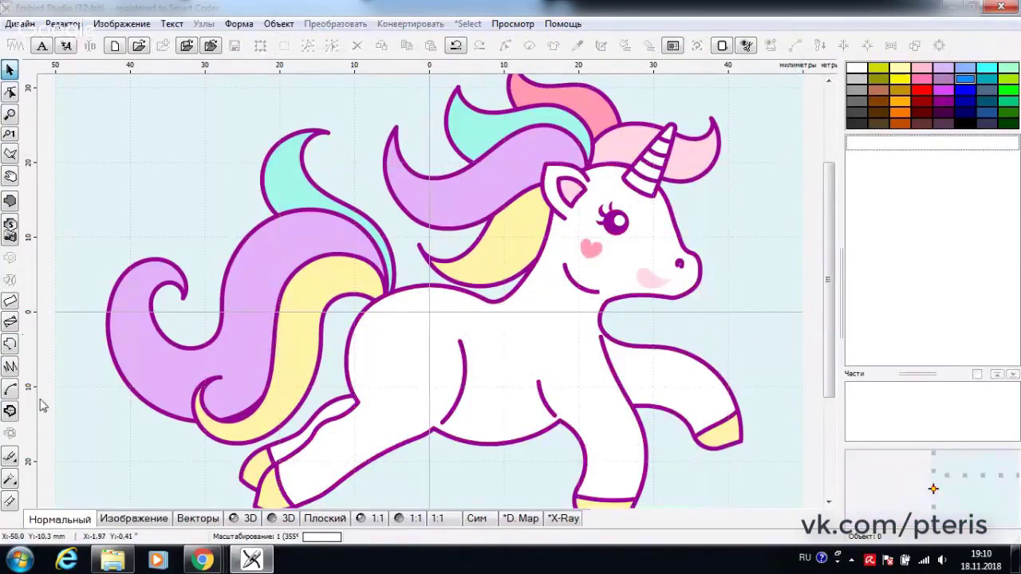
Step: Trace the white body with the fill magic wand, ignoring openings, generate its stitches and preview them in 3D
{"action": "left_click", "coordinate": [10, 481]}
{"action": "left_click", "coordinate": [142, 461]}
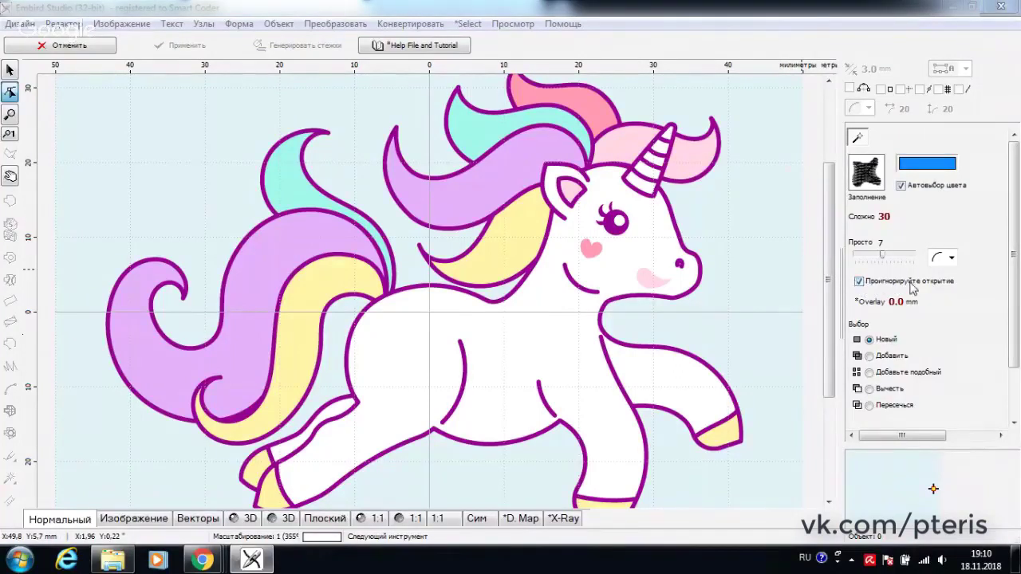
{"action": "left_click", "coordinate": [542, 339]}
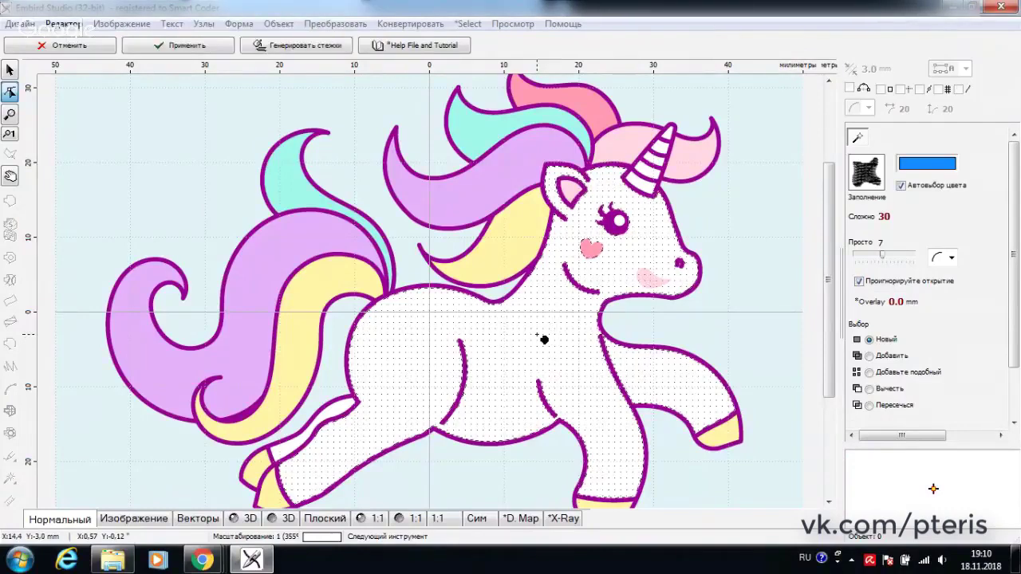
{"action": "left_click", "coordinate": [305, 45]}
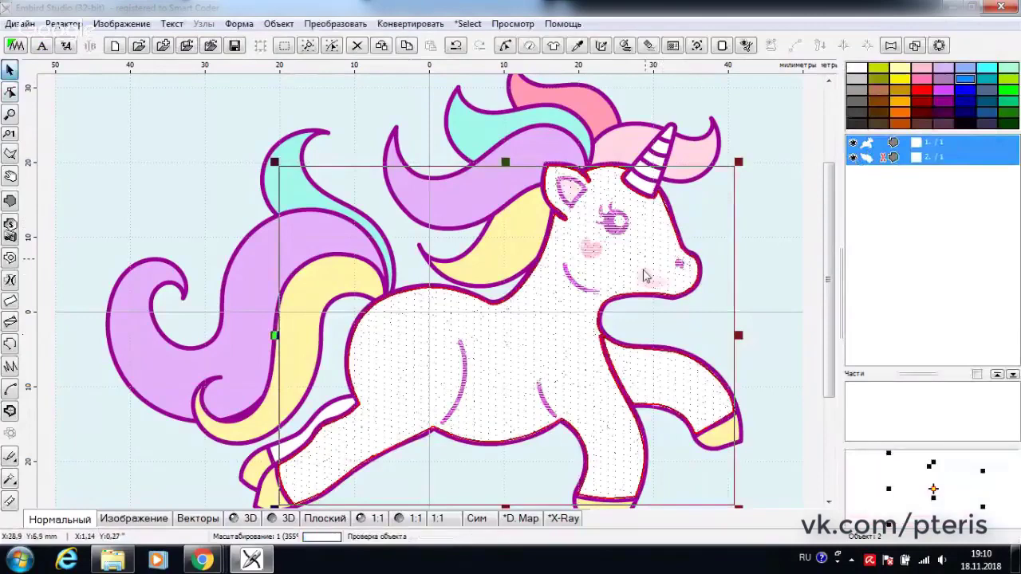
{"action": "left_click", "coordinate": [247, 518]}
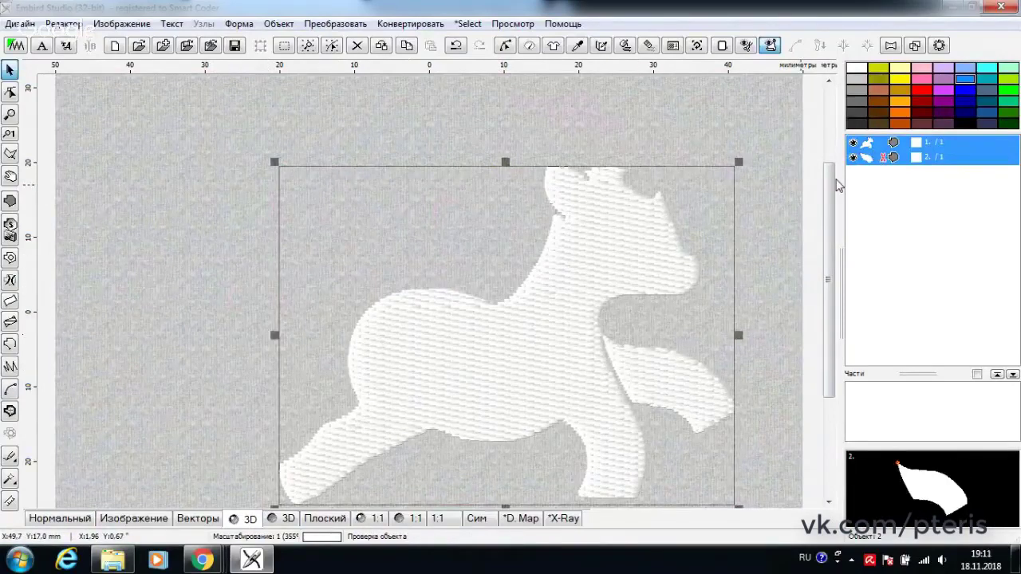
Step: Delete the newly generated body objects and return to the normal view of the source image
{"action": "key", "text": "Delete"}
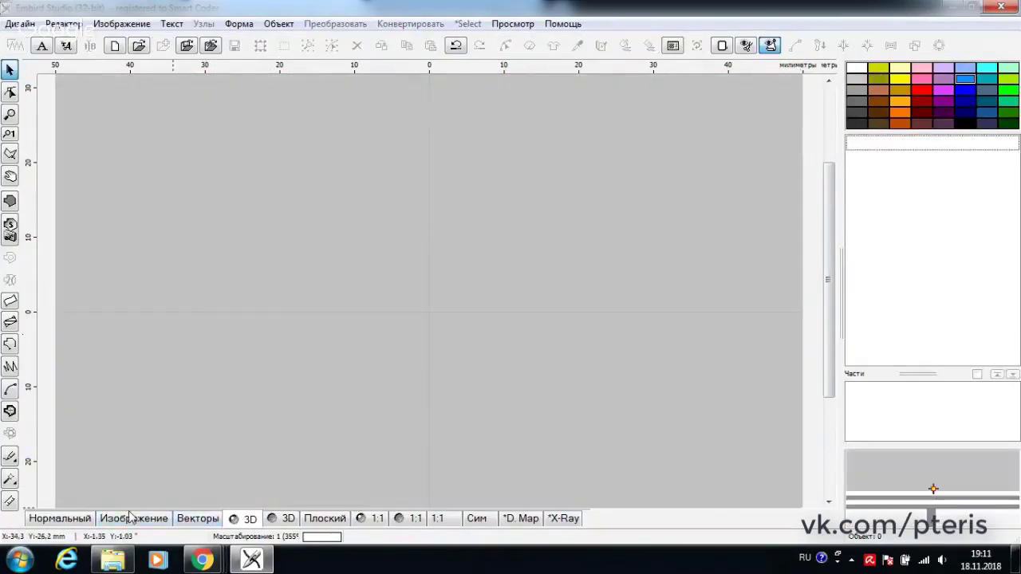
{"action": "left_click", "coordinate": [196, 519]}
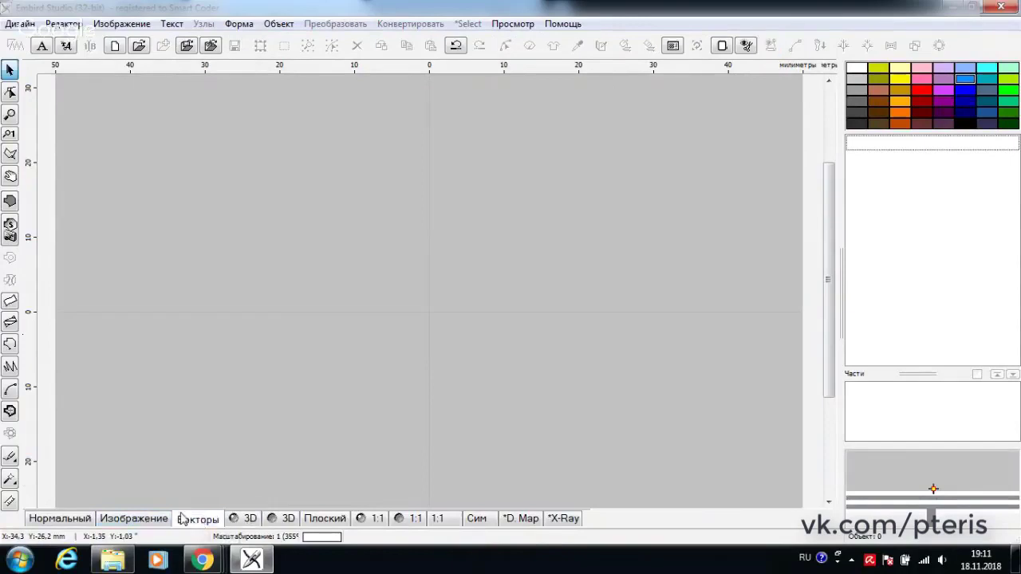
{"action": "left_click", "coordinate": [130, 520]}
{"action": "left_click", "coordinate": [67, 521]}
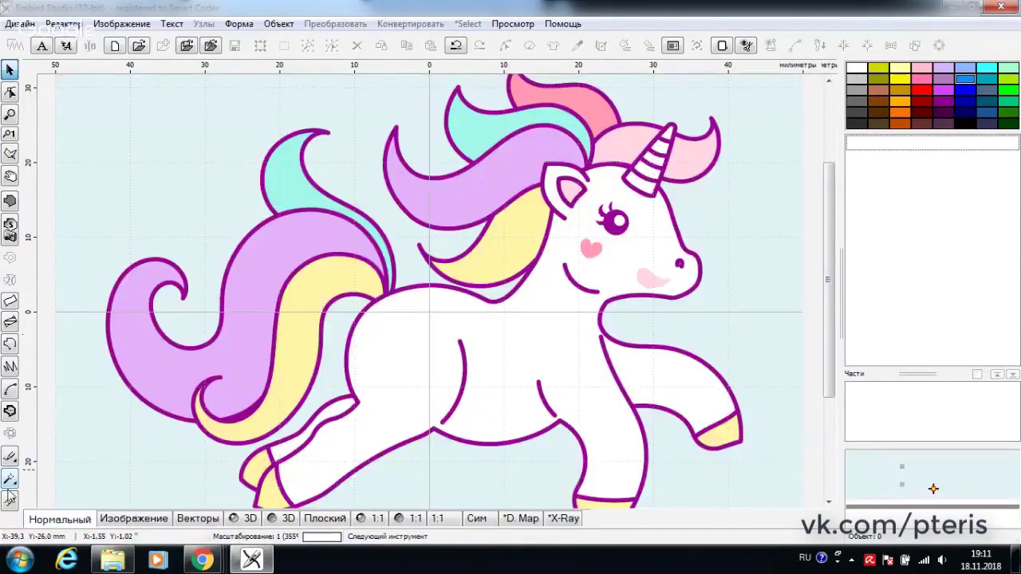
Step: Start the magic wand for fill objects and examine the blended edge pixels of the purple outline at the neck
{"action": "left_click", "coordinate": [9, 481]}
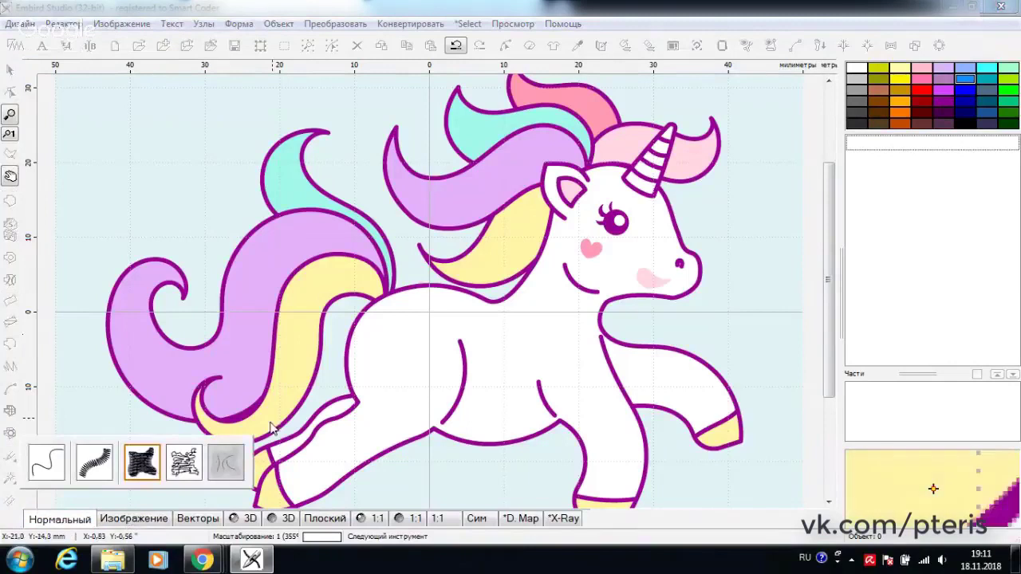
{"action": "left_click", "coordinate": [141, 464]}
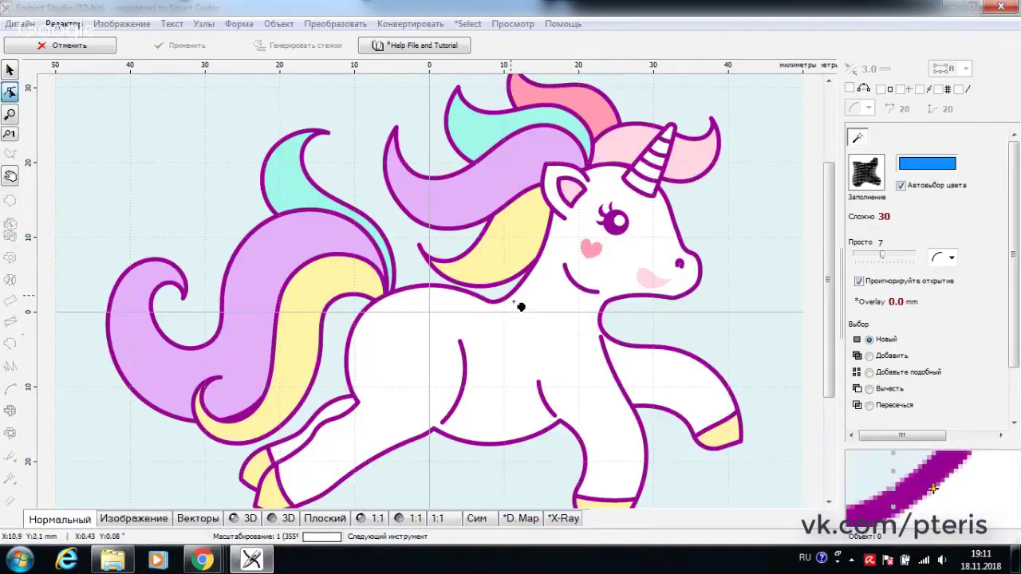
{"action": "scroll", "coordinate": [520, 306], "scroll_direction": "up", "scroll_amount": 2}
{"action": "scroll", "coordinate": [514, 298], "scroll_direction": "up", "scroll_amount": 5}
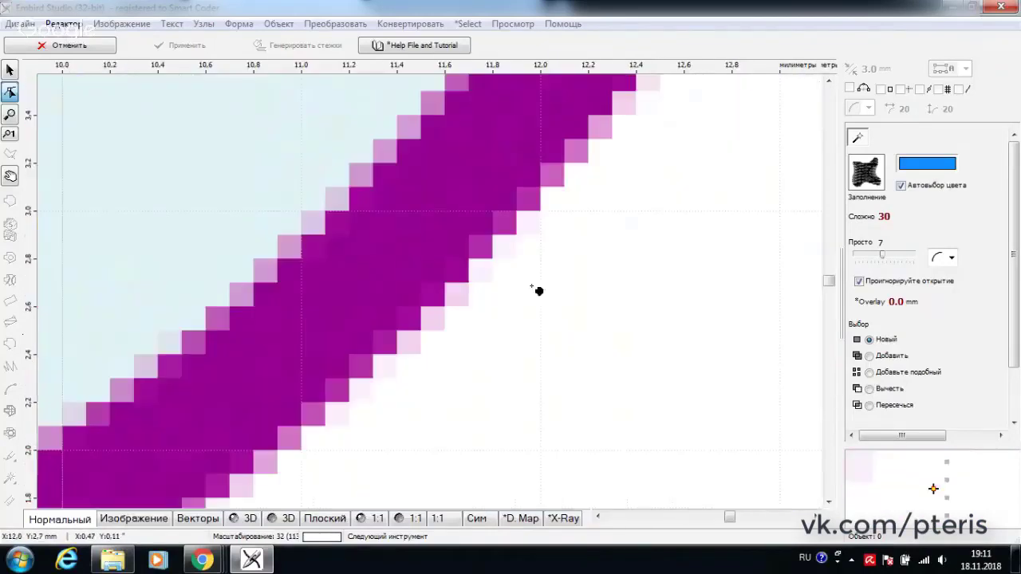
{"action": "scroll", "coordinate": [467, 271], "scroll_direction": "down", "scroll_amount": 2}
{"action": "scroll", "coordinate": [471, 274], "scroll_direction": "up", "scroll_amount": 1}
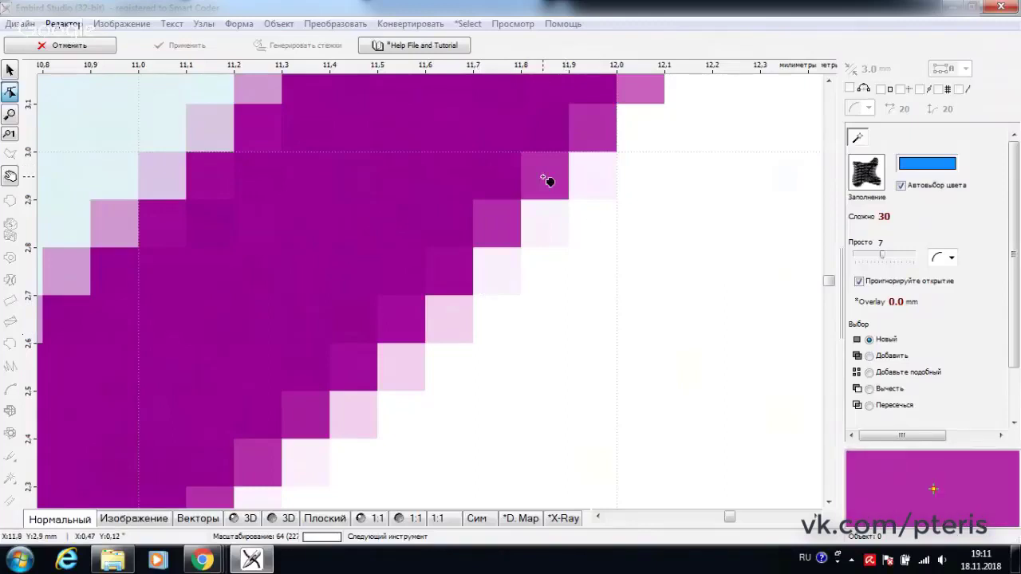
{"action": "scroll", "coordinate": [549, 182], "scroll_direction": "down", "scroll_amount": 3}
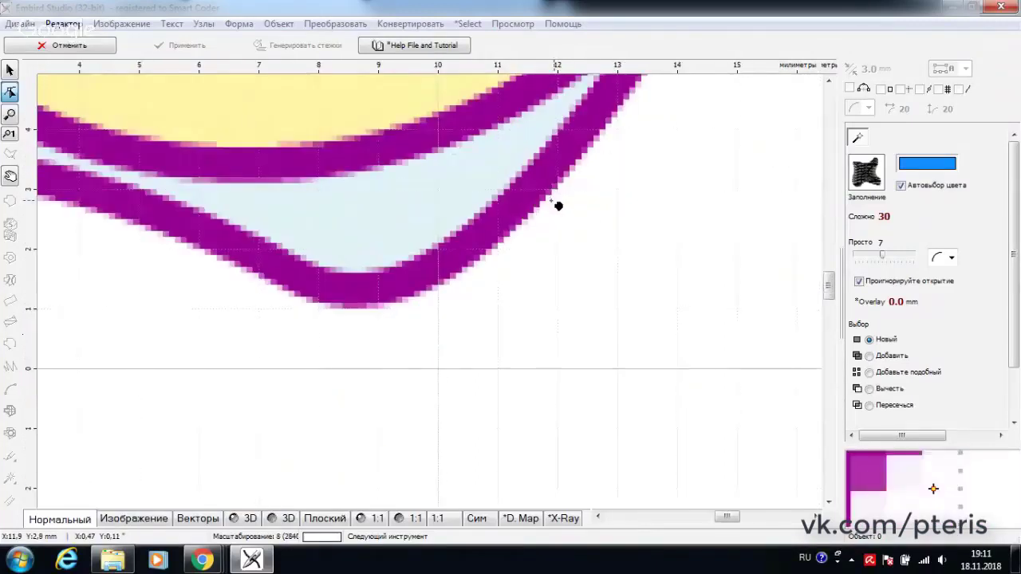
Step: Try the wand with a colour tolerance of 100 on the turquoise tail strand and clear the resulting selection
{"action": "left_click", "coordinate": [882, 217]}
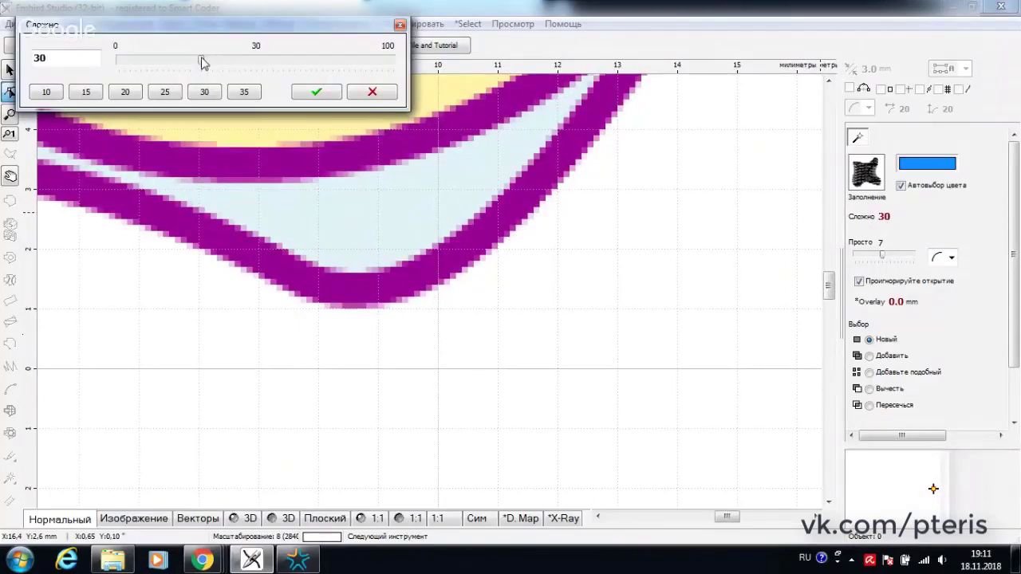
{"action": "left_click_drag", "start_coordinate": [201, 61], "coordinate": [401, 70]}
{"action": "left_click", "coordinate": [316, 93]}
{"action": "scroll", "coordinate": [558, 263], "scroll_direction": "down", "scroll_amount": 5}
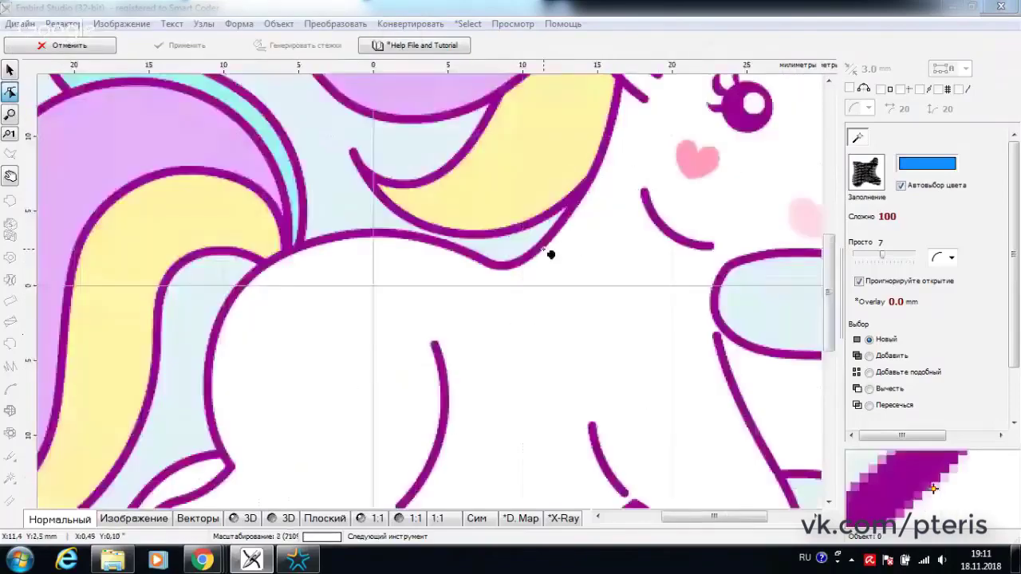
{"action": "scroll", "coordinate": [505, 294], "scroll_direction": "up", "scroll_amount": 3}
{"action": "scroll", "coordinate": [506, 294], "scroll_direction": "down", "scroll_amount": 2}
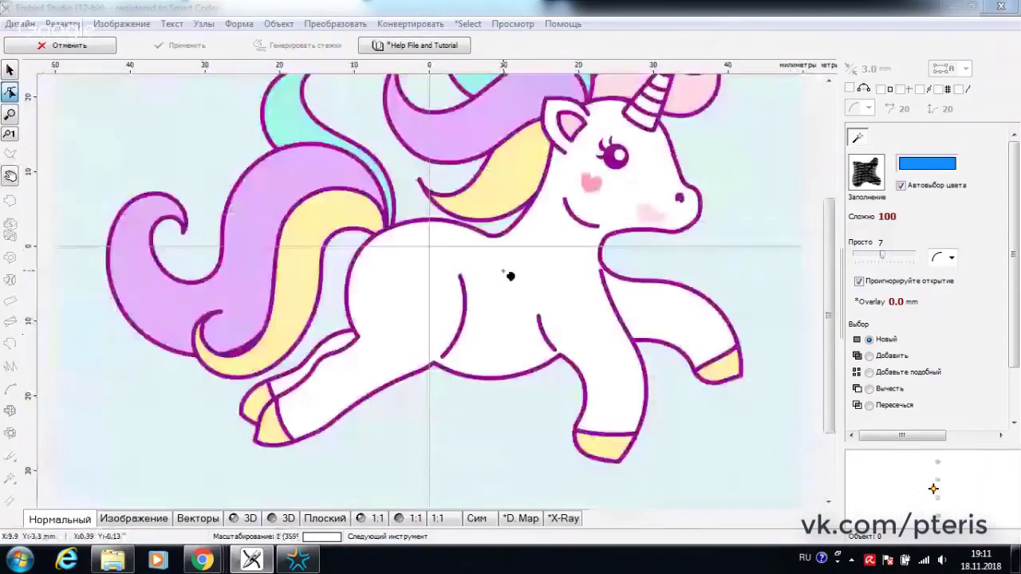
{"action": "left_click", "coordinate": [300, 129]}
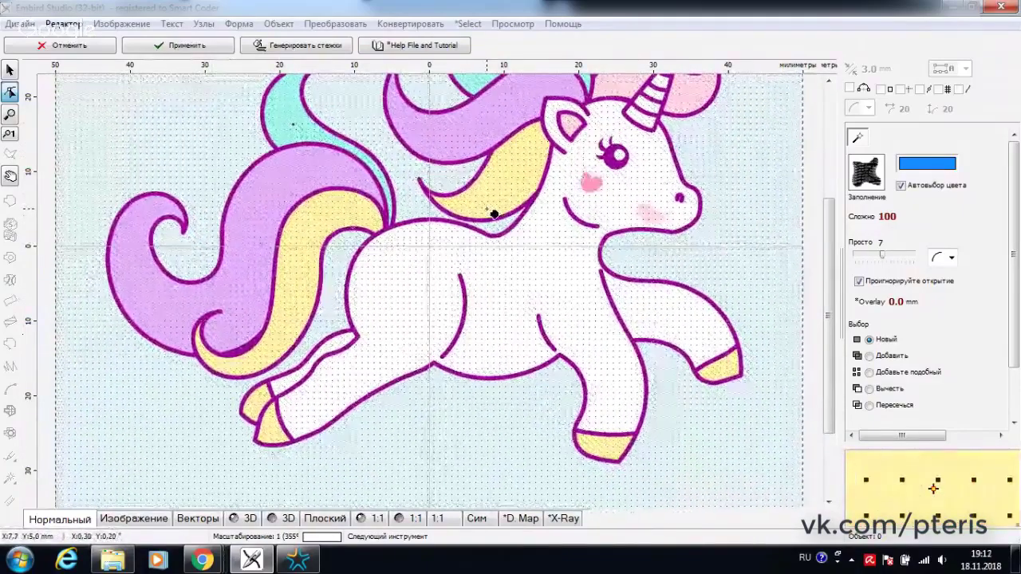
{"action": "key", "text": "Escape"}
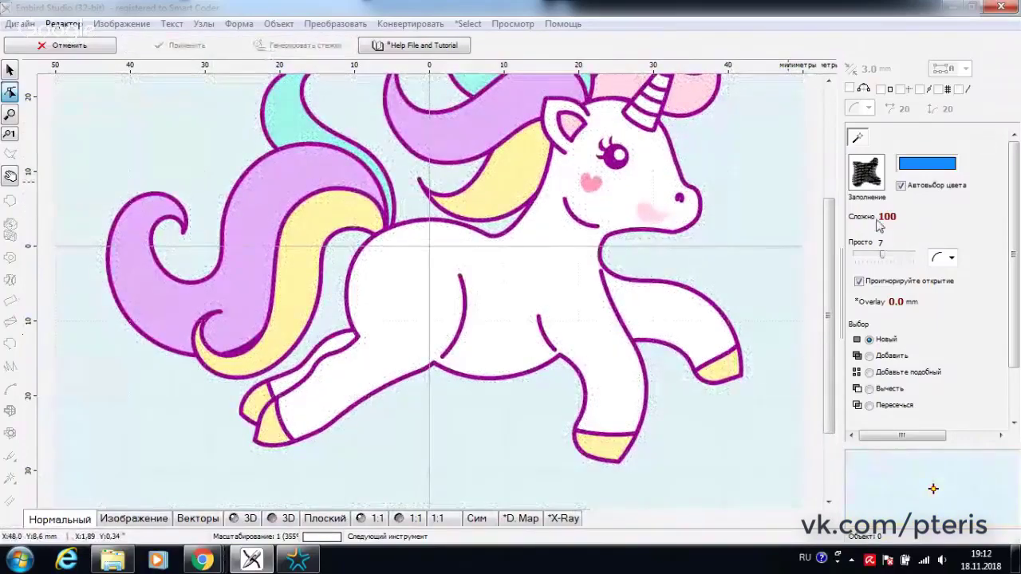
Step: Set the wand's colour tolerance to 1 and pick single blended pixels on the outline's lower edge between back and neck
{"action": "left_click", "coordinate": [871, 220]}
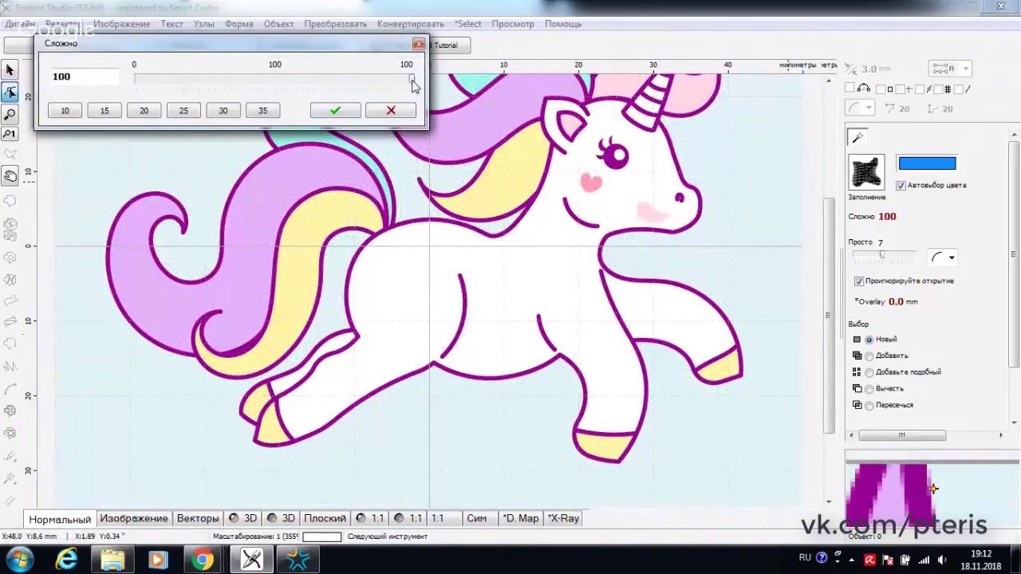
{"action": "left_click_drag", "start_coordinate": [412, 84], "coordinate": [140, 85]}
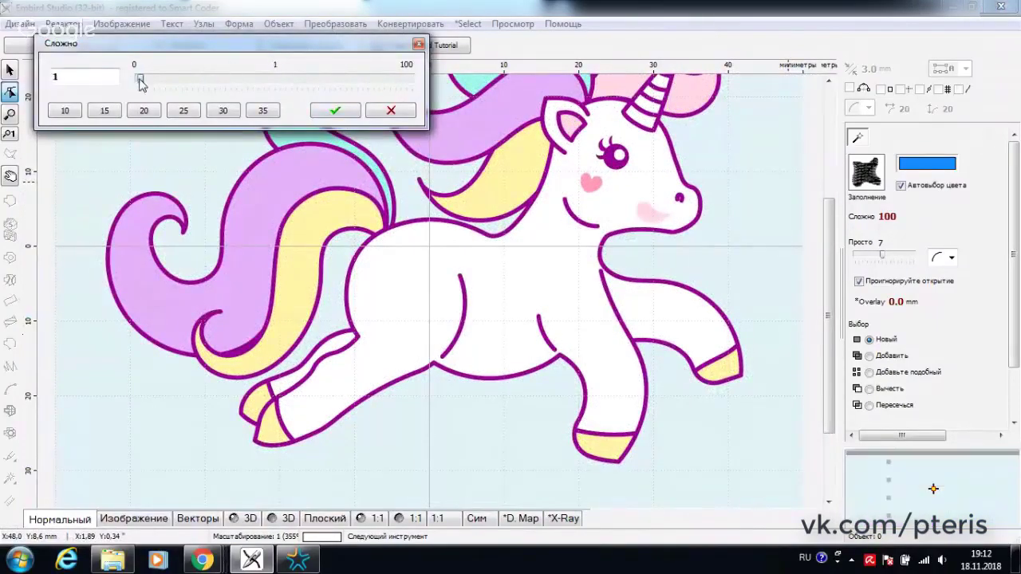
{"action": "left_click", "coordinate": [334, 114]}
{"action": "scroll", "coordinate": [511, 215], "scroll_direction": "up", "scroll_amount": 10}
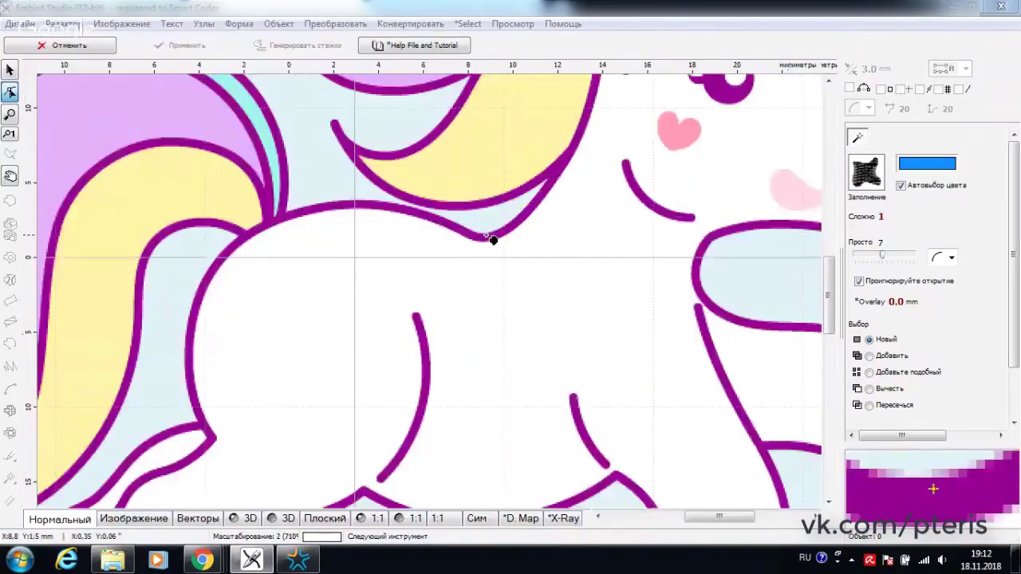
{"action": "scroll", "coordinate": [495, 316], "scroll_direction": "up", "scroll_amount": 1}
{"action": "scroll", "coordinate": [530, 307], "scroll_direction": "down", "scroll_amount": 1}
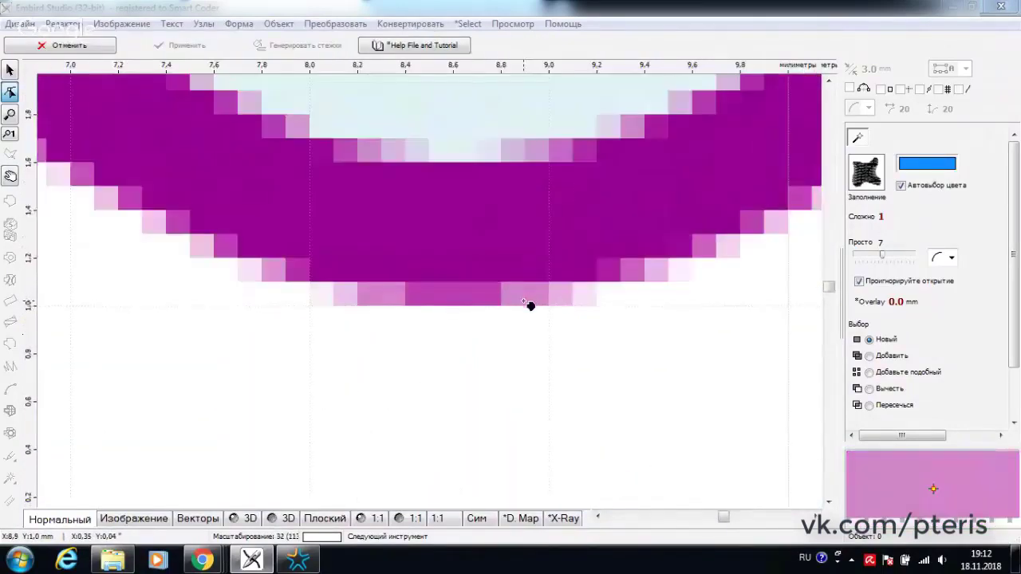
{"action": "left_click", "coordinate": [520, 298]}
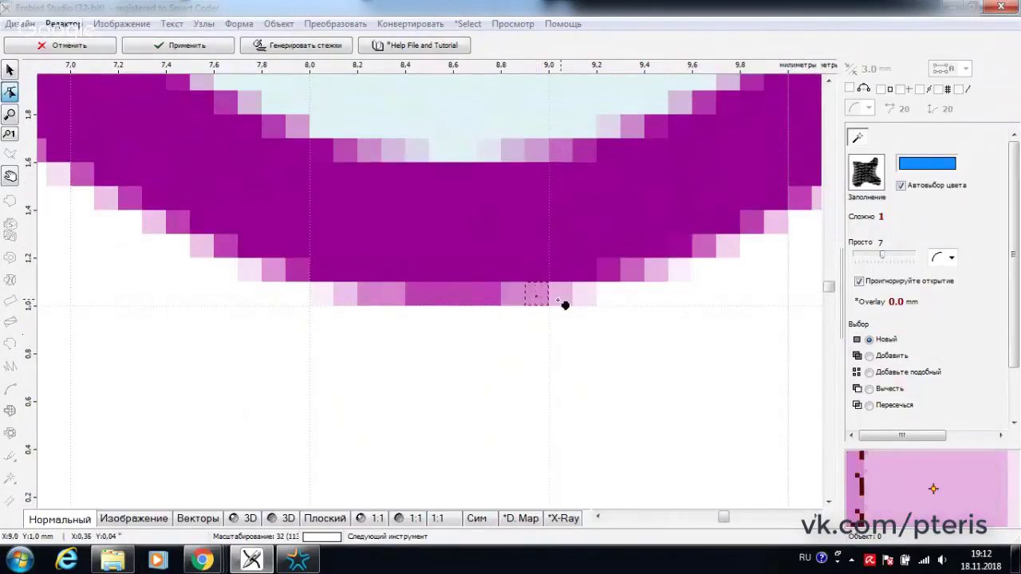
{"action": "left_click", "coordinate": [539, 297]}
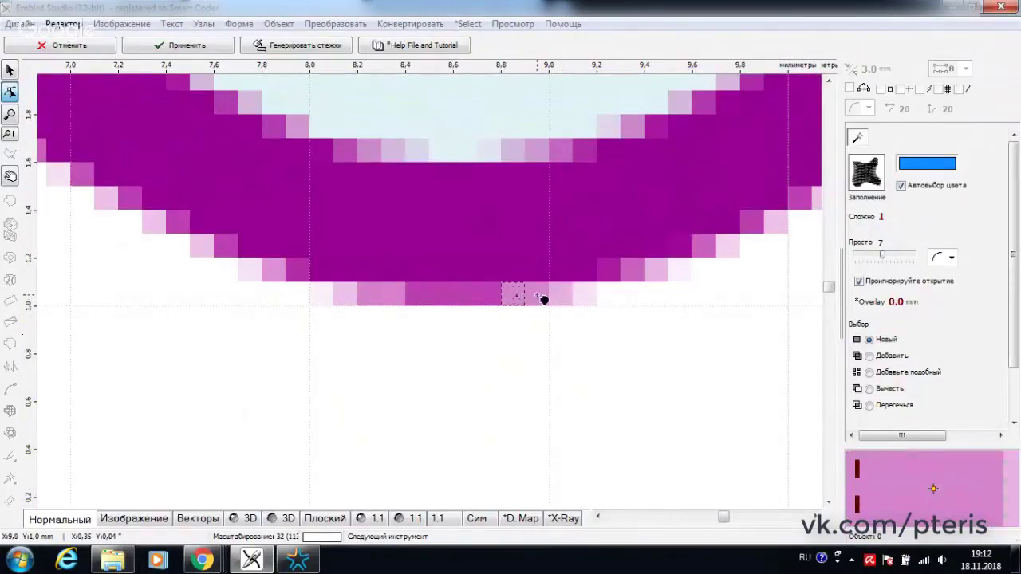
Step: Switch the selection mode to add and include the adjacent edge pixels and the solid purple outline
{"action": "left_click", "coordinate": [869, 356]}
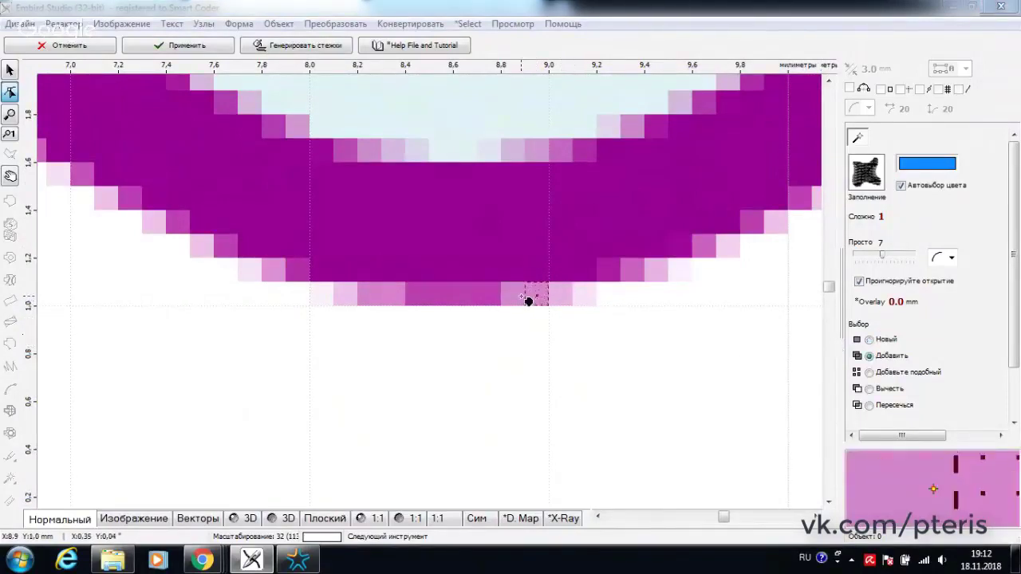
{"action": "left_click", "coordinate": [561, 300]}
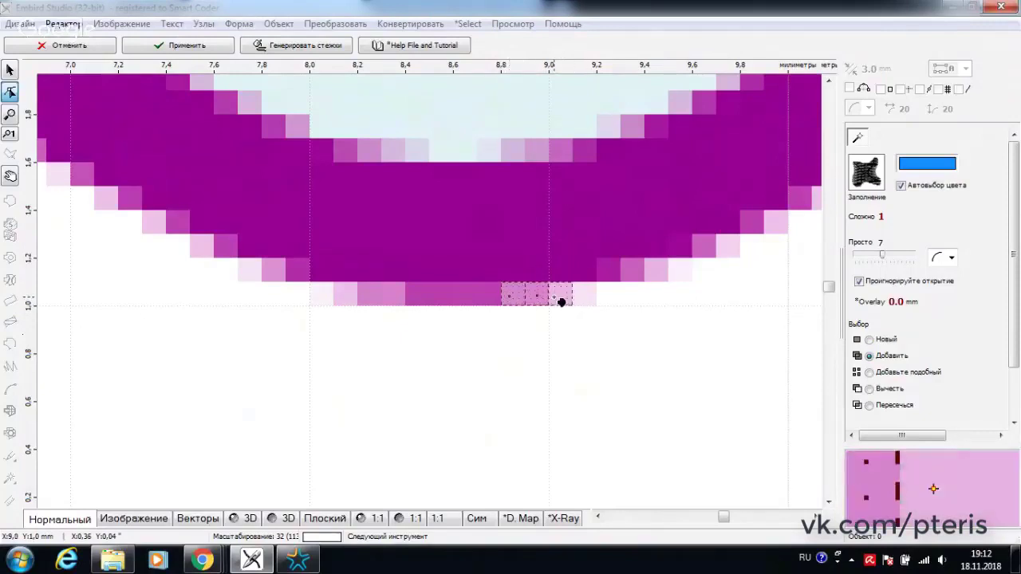
{"action": "left_click", "coordinate": [587, 297]}
{"action": "left_click", "coordinate": [604, 276]}
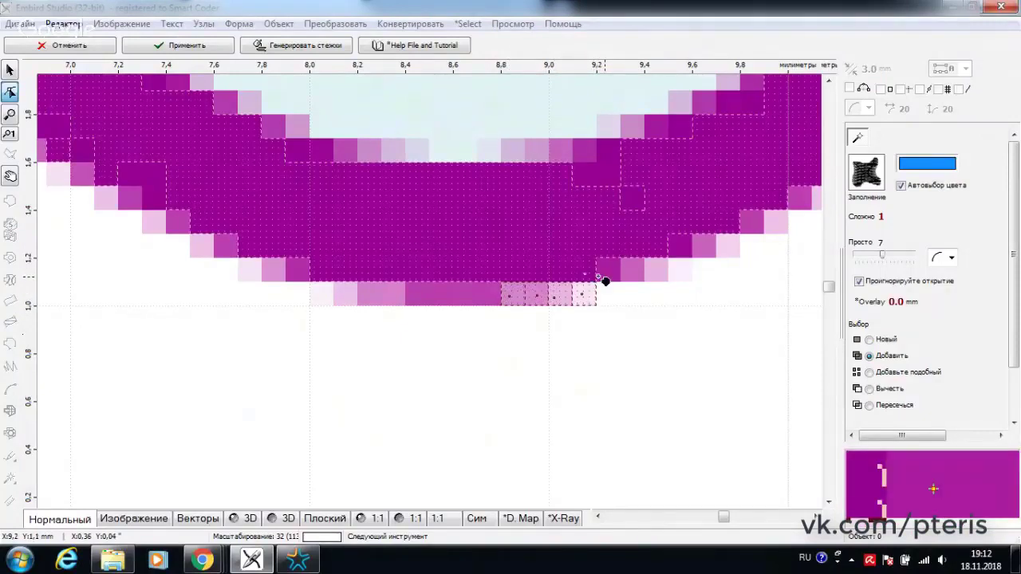
{"action": "left_click", "coordinate": [661, 278]}
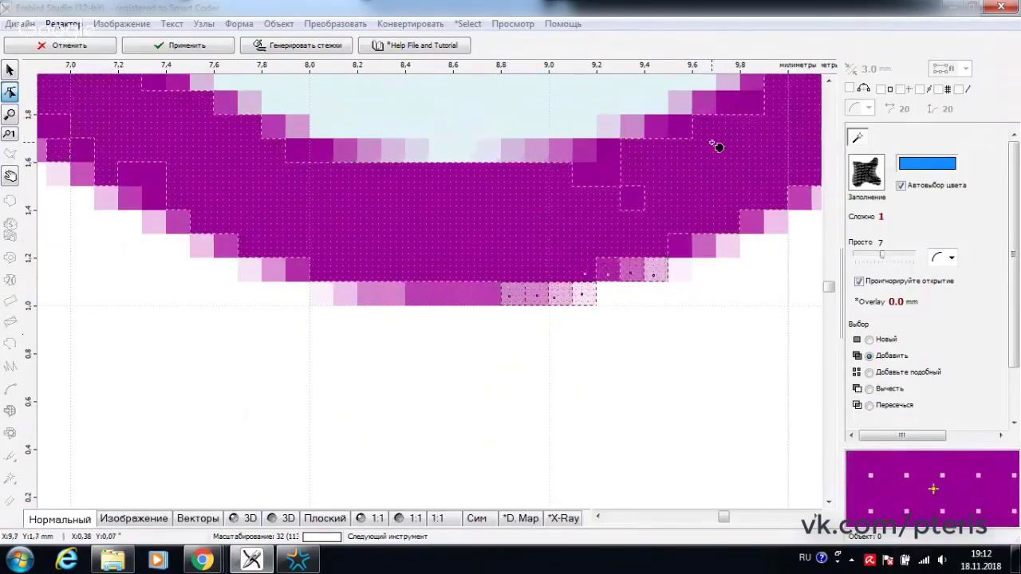
Step: Add the remaining blended pixels along the outline's lower edge towards the back and check the extent of the selection
{"action": "scroll", "coordinate": [654, 198], "scroll_direction": "down", "scroll_amount": 1}
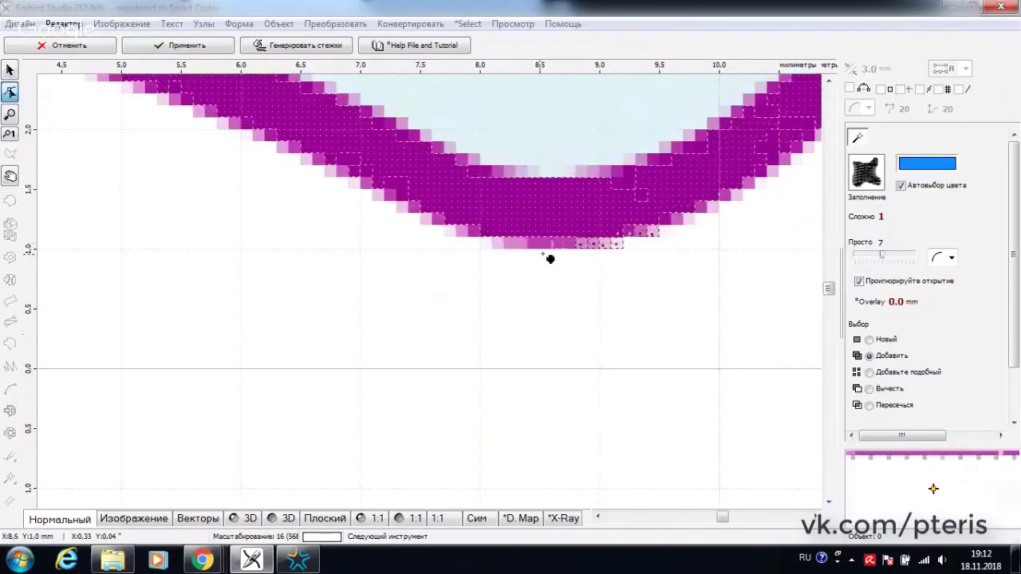
{"action": "scroll", "coordinate": [543, 256], "scroll_direction": "up", "scroll_amount": 1}
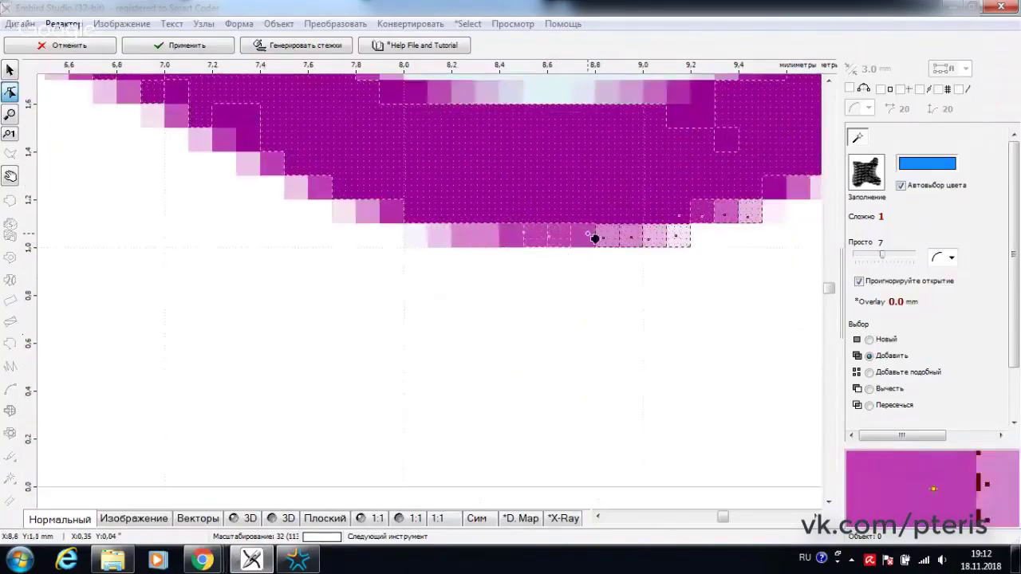
{"action": "left_click", "coordinate": [501, 240]}
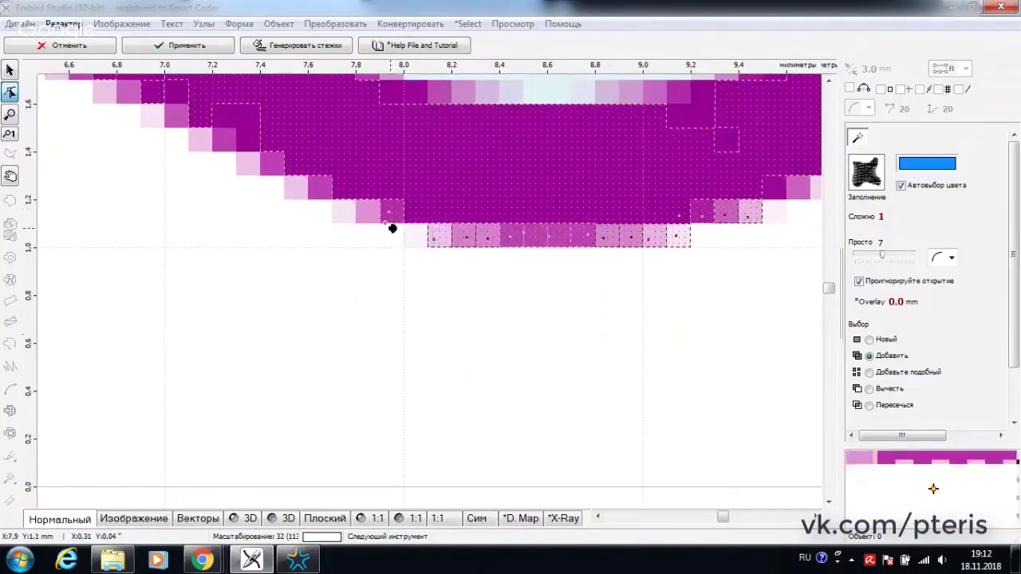
{"action": "scroll", "coordinate": [698, 325], "scroll_direction": "down", "scroll_amount": 1}
{"action": "scroll", "coordinate": [659, 280], "scroll_direction": "down", "scroll_amount": 2}
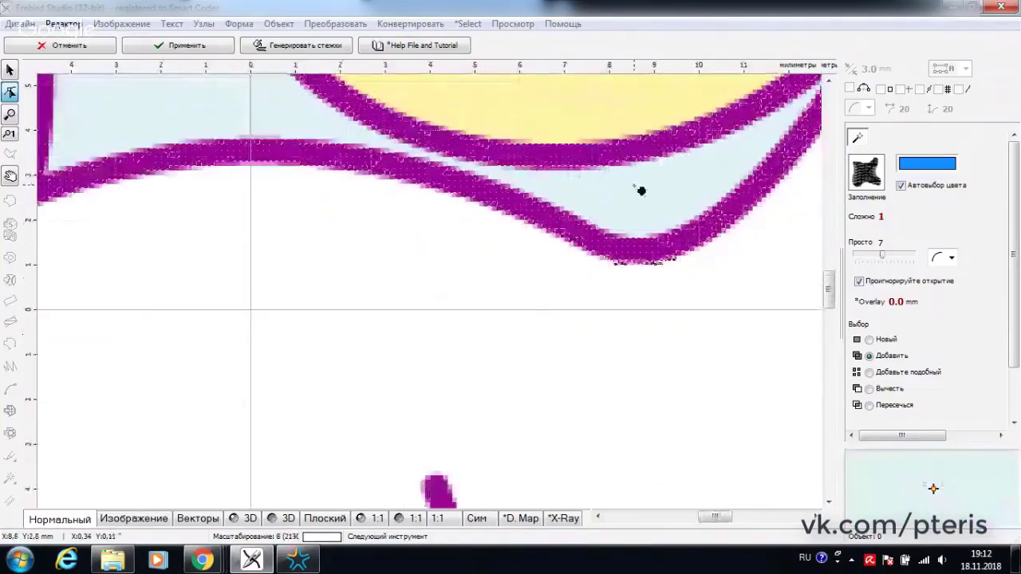
{"action": "scroll", "coordinate": [630, 185], "scroll_direction": "down", "scroll_amount": 1}
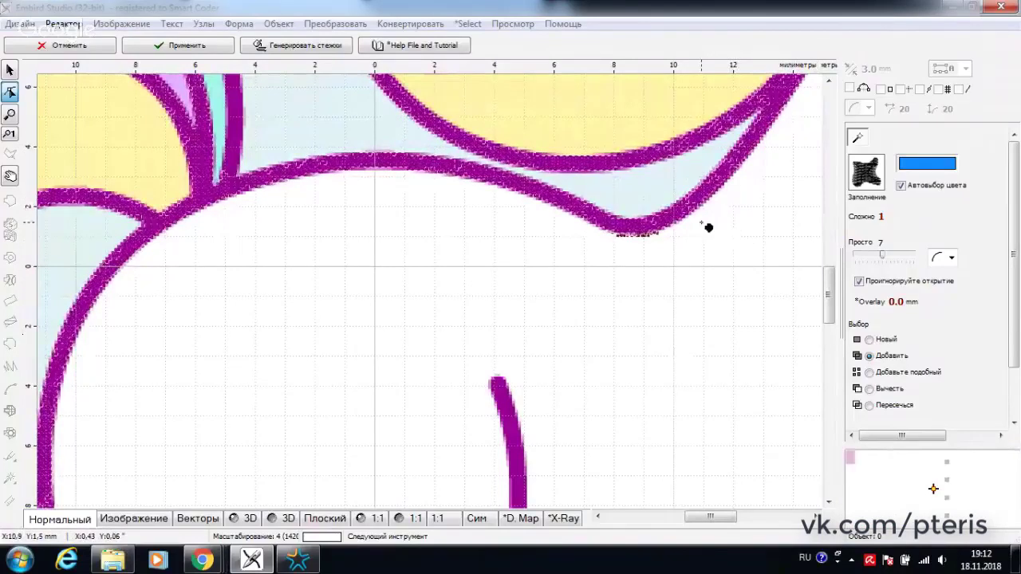
Step: Set the wand's colour tolerance to 30 and discard the current selection of the purple outline
{"action": "left_click", "coordinate": [861, 223]}
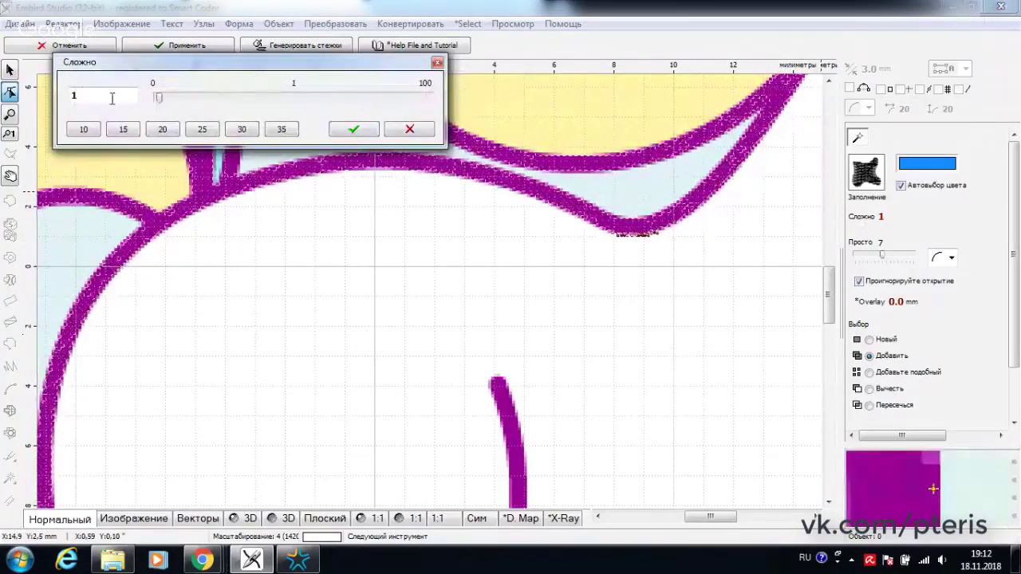
{"action": "left_click", "coordinate": [242, 129]}
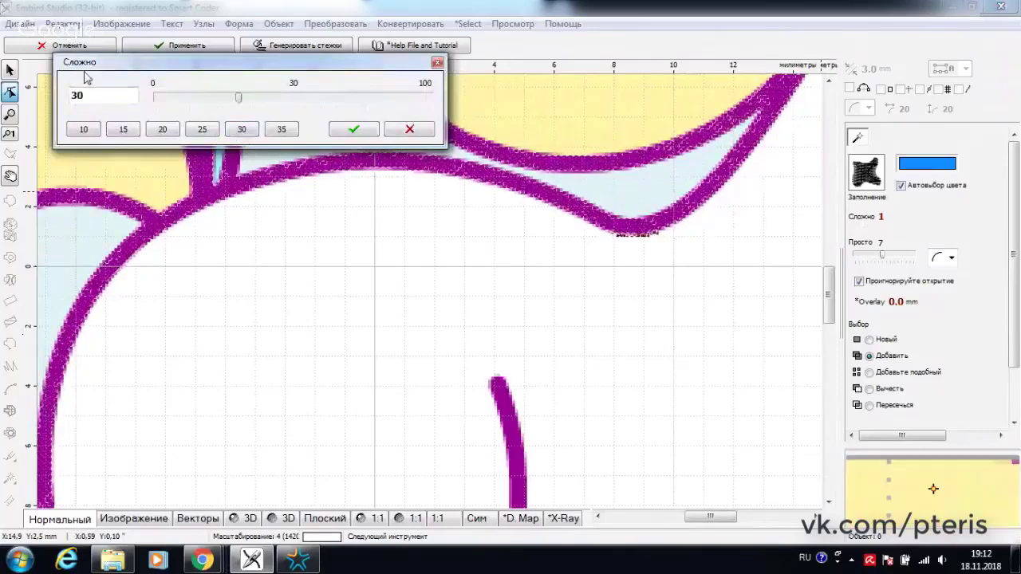
{"action": "left_click", "coordinate": [354, 132]}
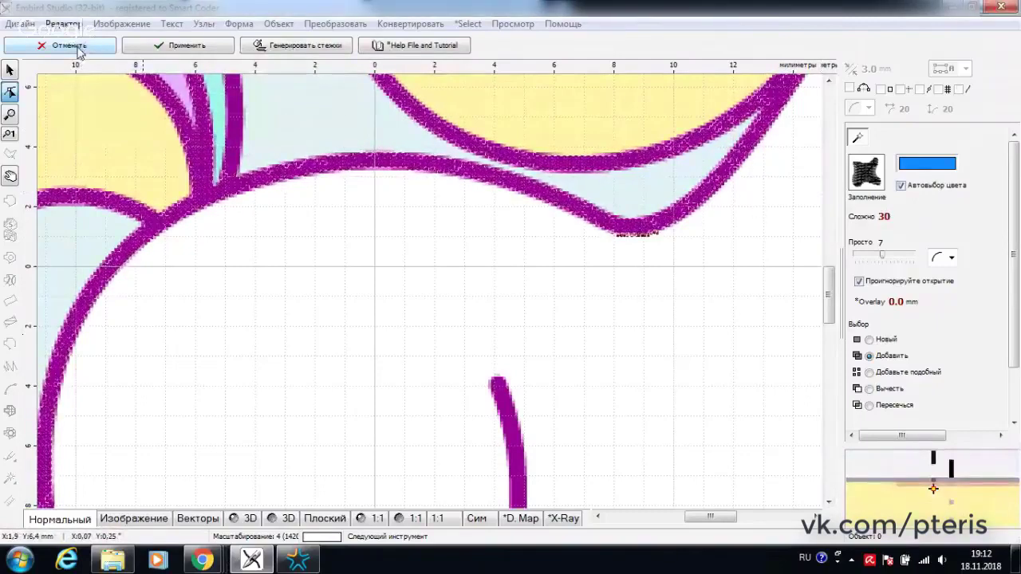
{"action": "key", "text": "Return"}
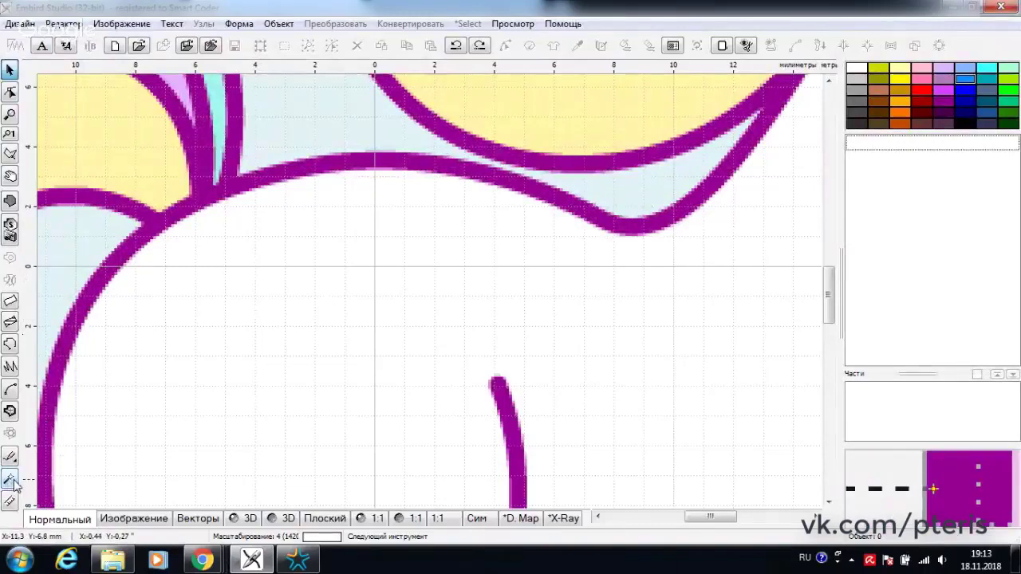
Step: Start a new magic wand fill and review its curved and straight outline options, keeping the curved one
{"action": "left_click", "coordinate": [11, 481]}
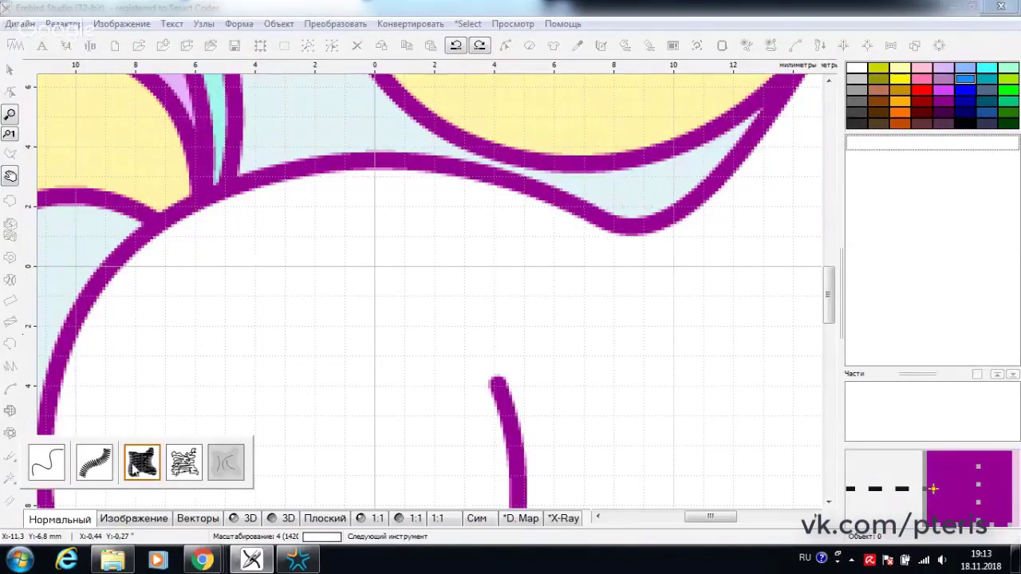
{"action": "left_click", "coordinate": [139, 465]}
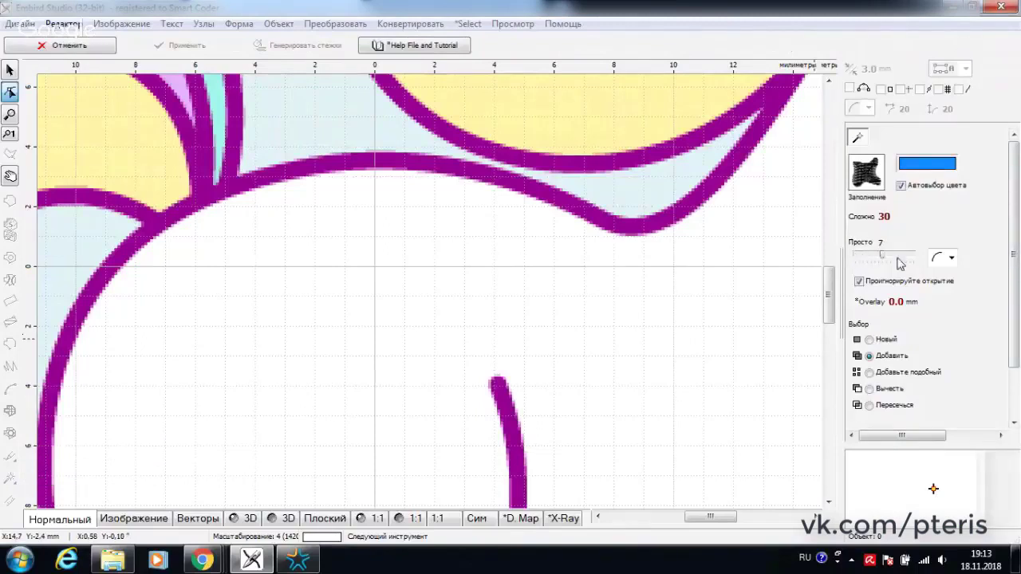
{"action": "left_click", "coordinate": [953, 259]}
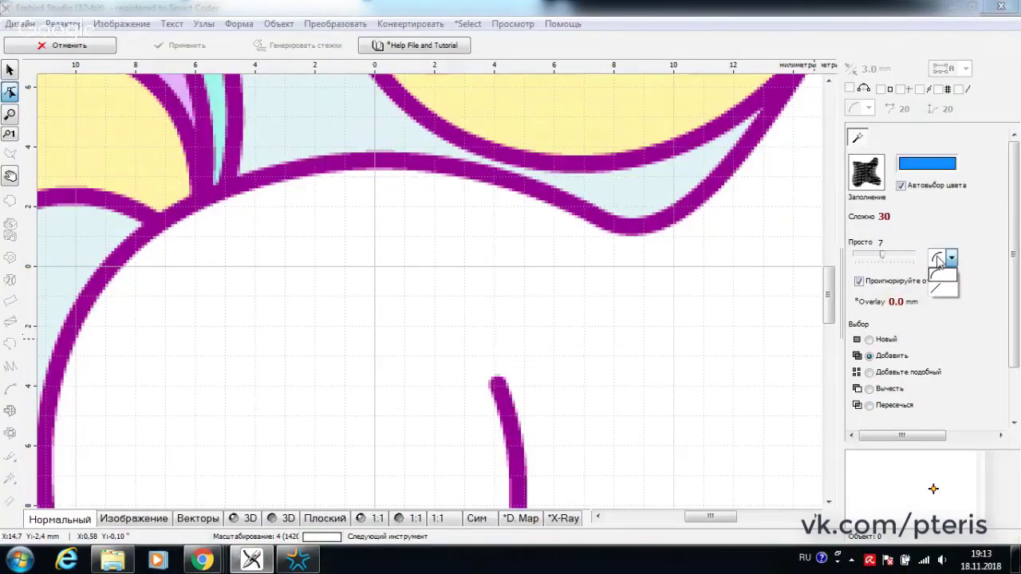
{"action": "left_click", "coordinate": [938, 265]}
{"action": "left_click", "coordinate": [953, 259]}
{"action": "left_click", "coordinate": [941, 291]}
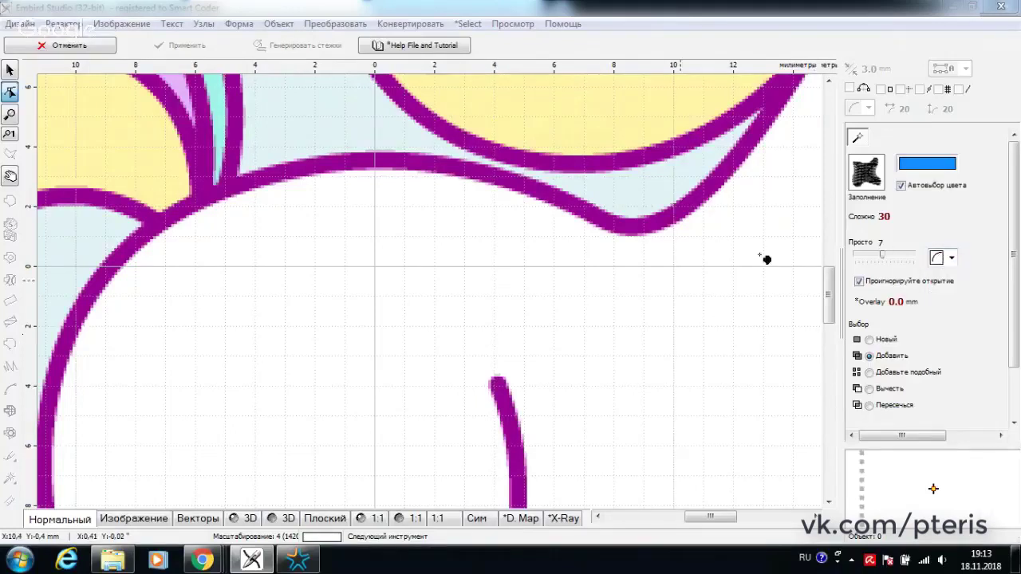
Step: Set the wand's simplification to 15 and select the yellow tail strand
{"action": "scroll", "coordinate": [603, 293], "scroll_direction": "down", "scroll_amount": 1}
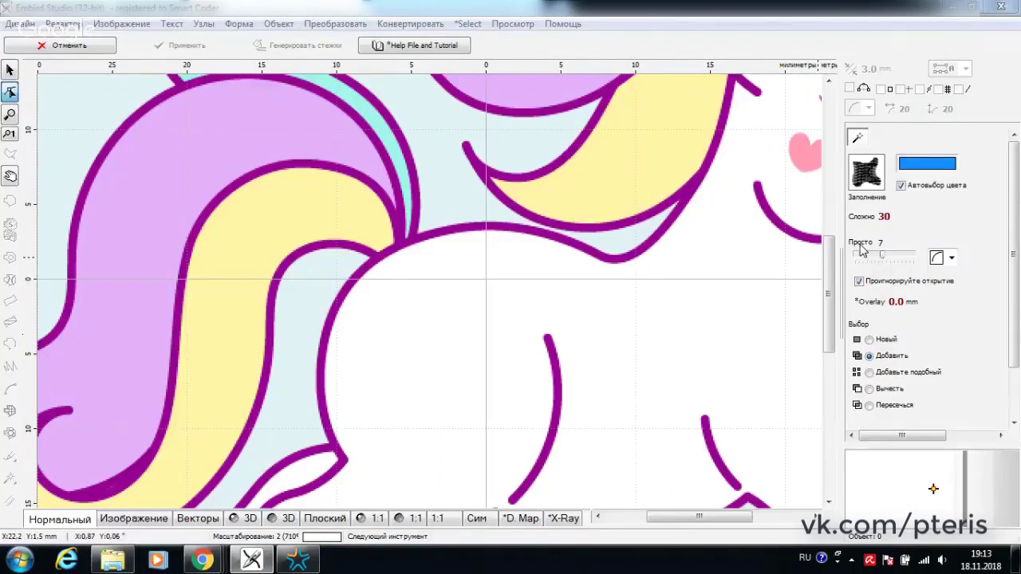
{"action": "mouse_move", "coordinate": [884, 260]}
{"action": "left_mouse_down"}
{"action": "mouse_move", "coordinate": [856, 258]}
{"action": "mouse_move", "coordinate": [928, 260]}
{"action": "mouse_move", "coordinate": [873, 265]}
{"action": "left_mouse_up"}
{"action": "left_click_drag", "start_coordinate": [881, 257], "coordinate": [903, 262]}
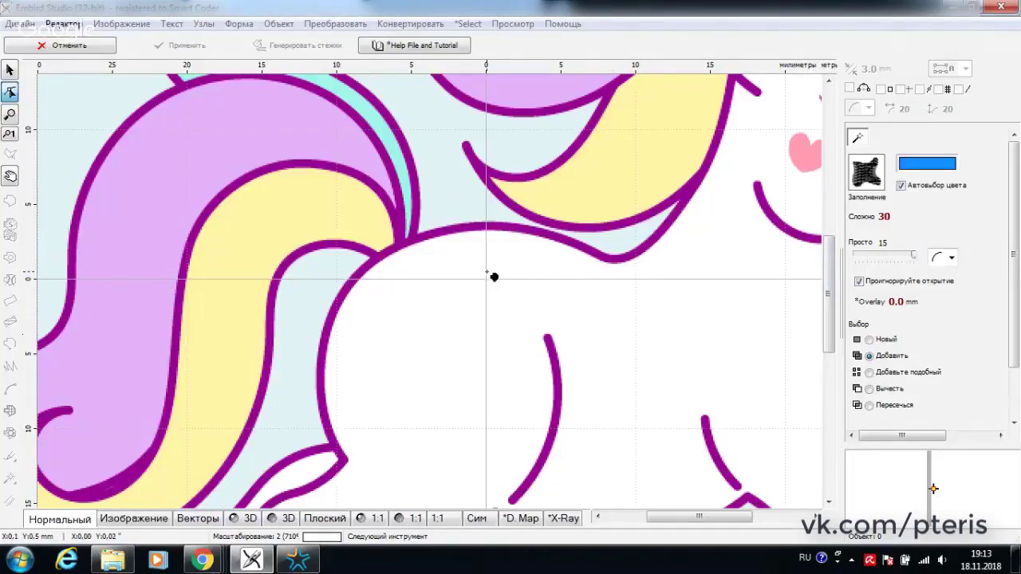
{"action": "left_click", "coordinate": [281, 214]}
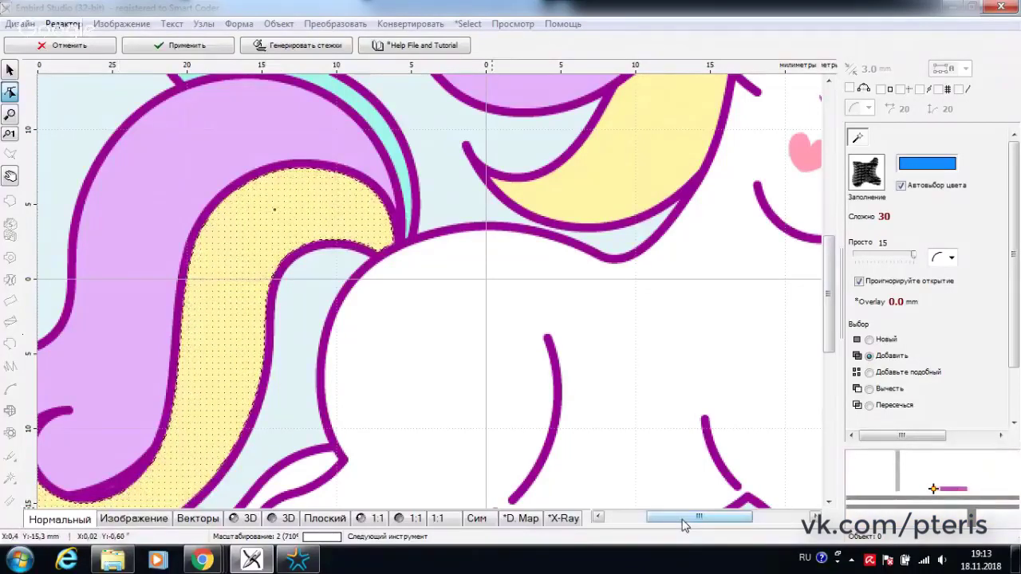
Step: Generate stitches for the whole yellow tail strand and preview the fill in 3D
{"action": "left_click_drag", "start_coordinate": [699, 517], "coordinate": [680, 517]}
{"action": "left_click_drag", "start_coordinate": [832, 319], "coordinate": [832, 343]}
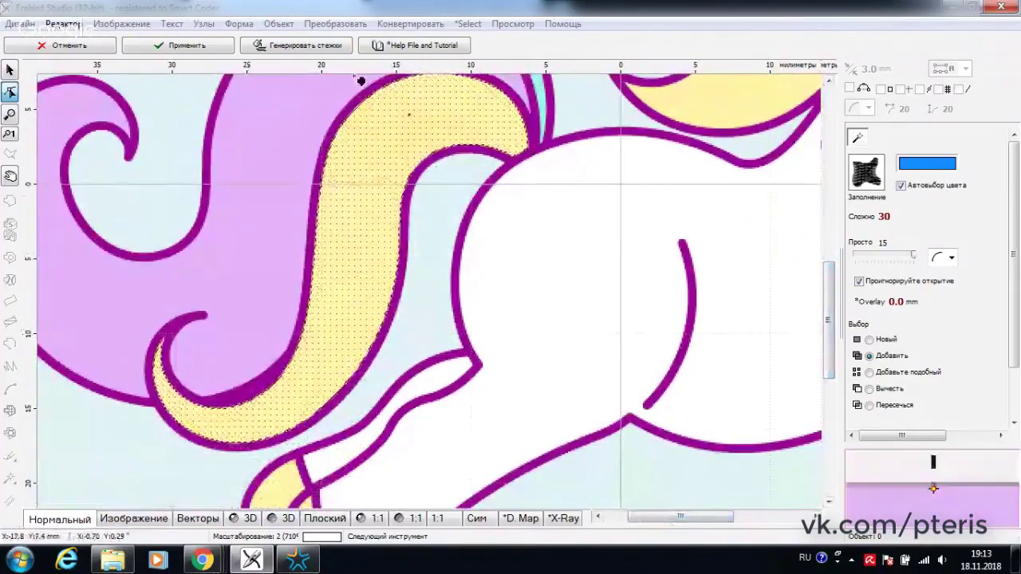
{"action": "left_click", "coordinate": [293, 46]}
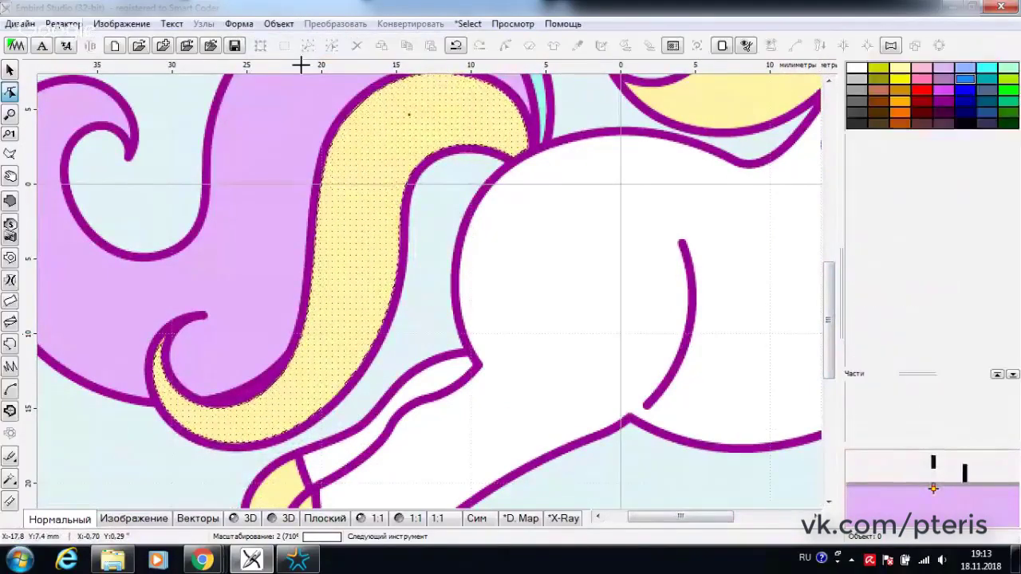
{"action": "left_click", "coordinate": [251, 519]}
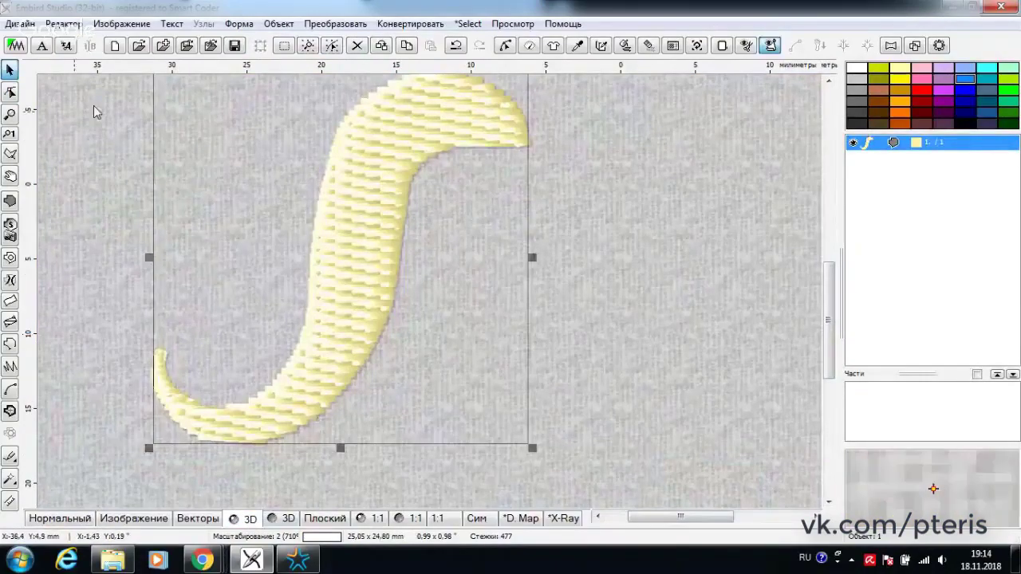
Step: Inspect the yellow strand's outline nodes, regenerate its stitches and check the outline in vector view
{"action": "left_click", "coordinate": [10, 92]}
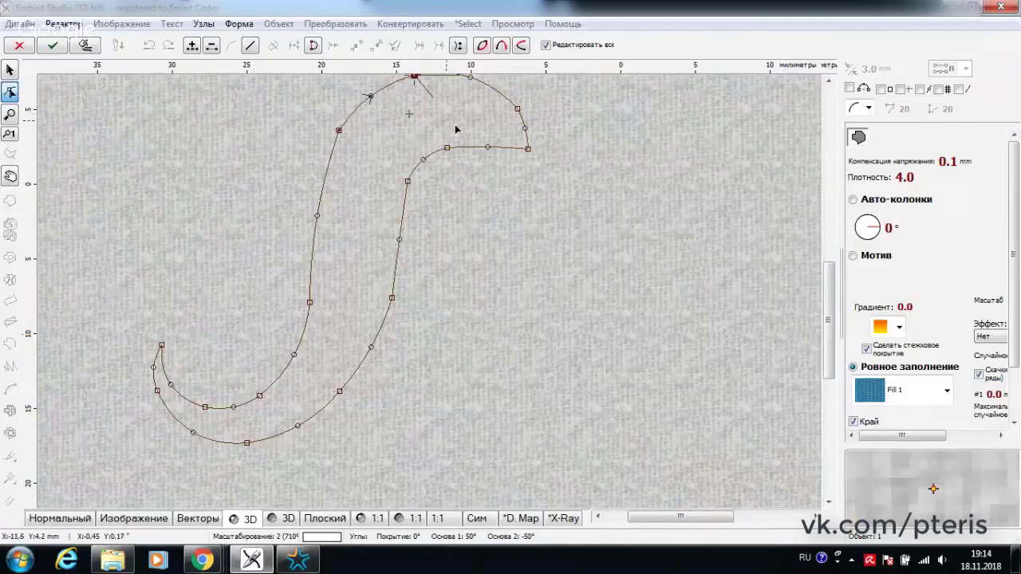
{"action": "left_click", "coordinate": [303, 174]}
{"action": "left_click", "coordinate": [347, 126]}
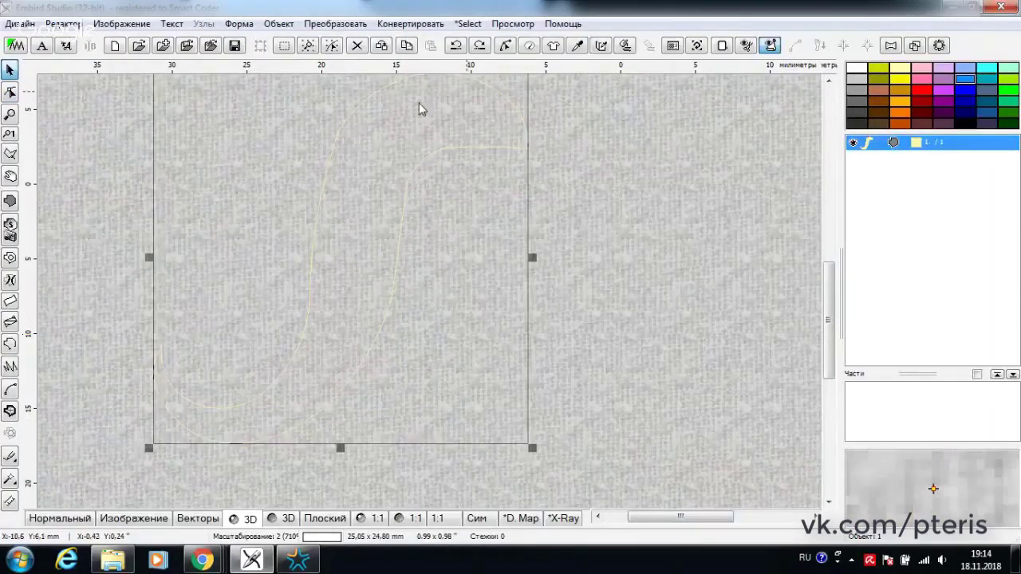
{"action": "left_click", "coordinate": [625, 47]}
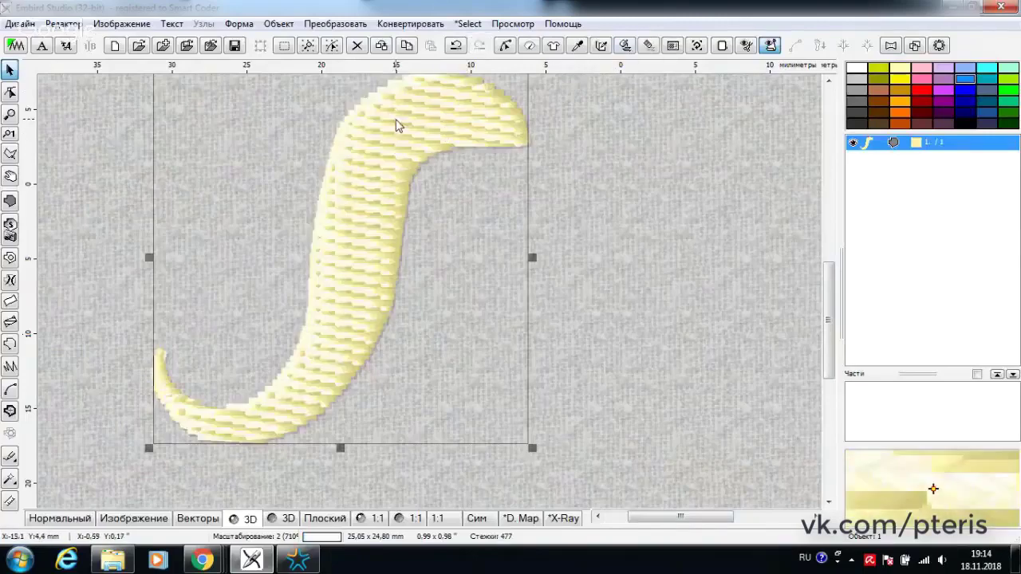
{"action": "left_click", "coordinate": [197, 518]}
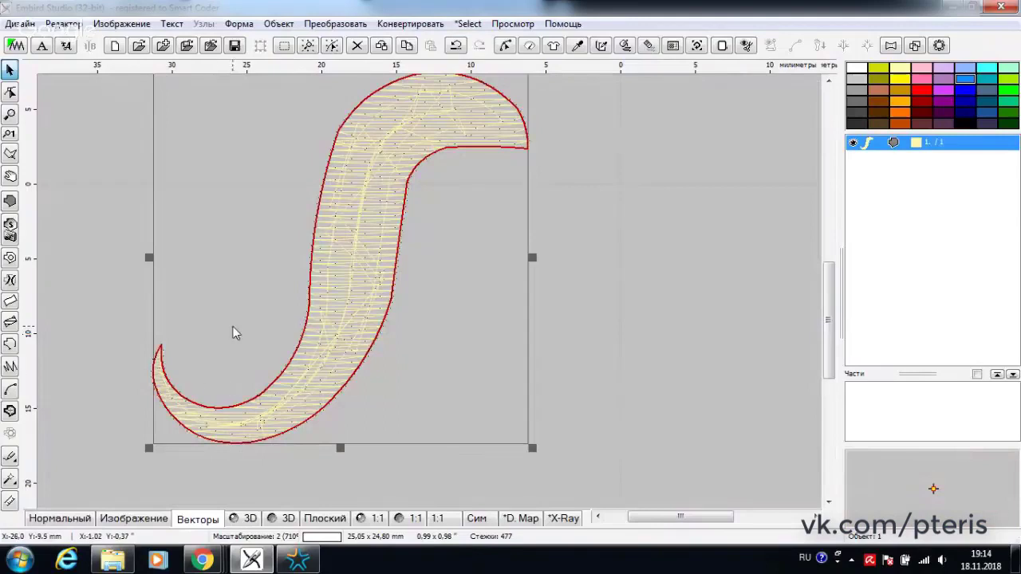
Step: Start another magic wand fill with simplification set to 1 and show the source image in the normal view
{"action": "right_click", "coordinate": [100, 451]}
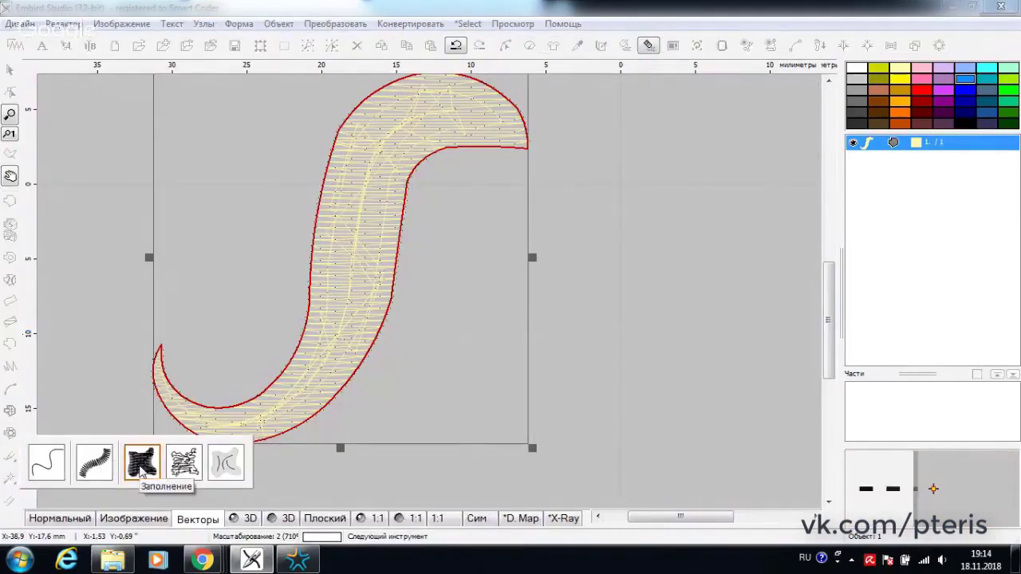
{"action": "left_click", "coordinate": [141, 467]}
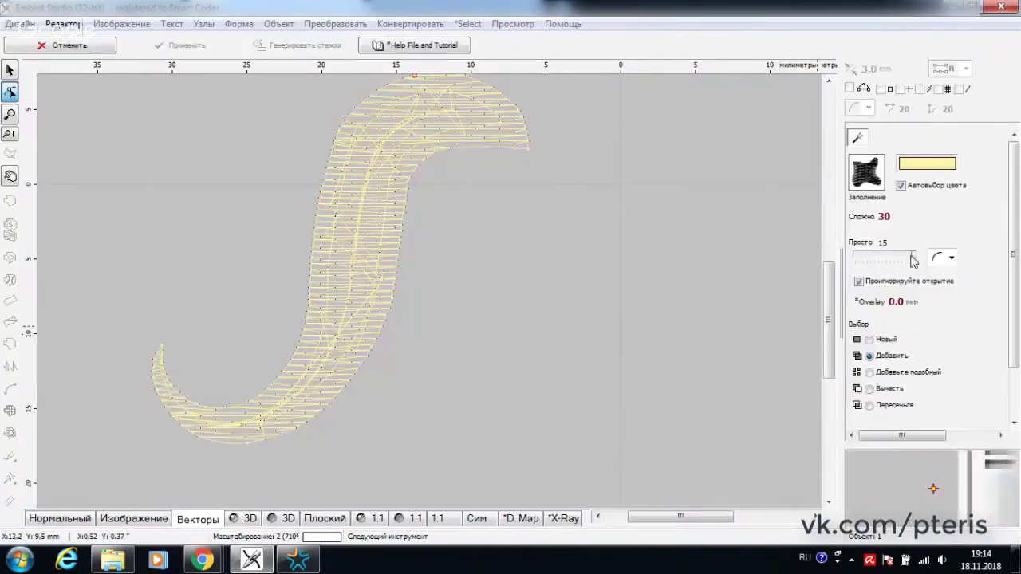
{"action": "left_click_drag", "start_coordinate": [915, 258], "coordinate": [883, 258]}
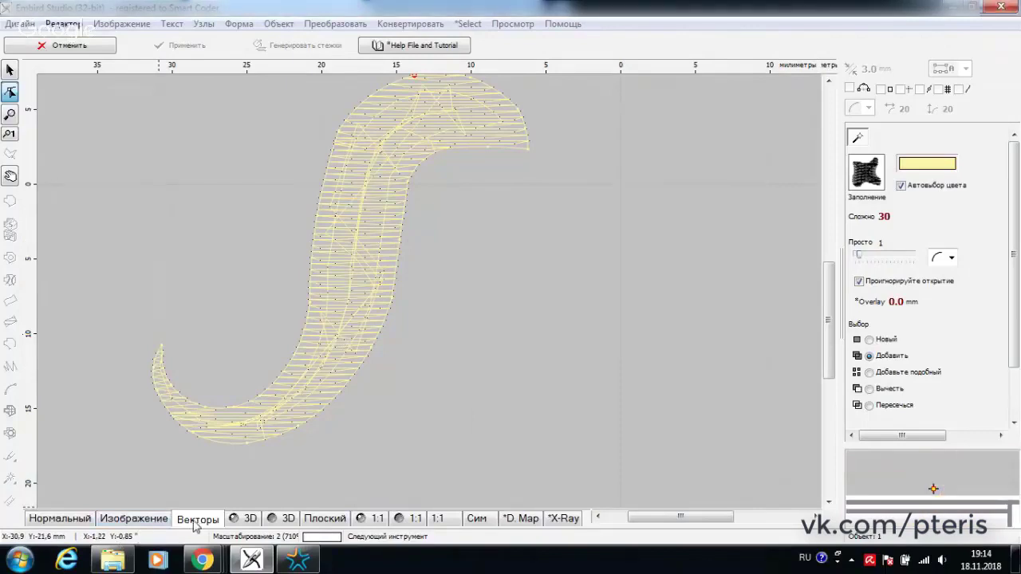
{"action": "left_click", "coordinate": [157, 525]}
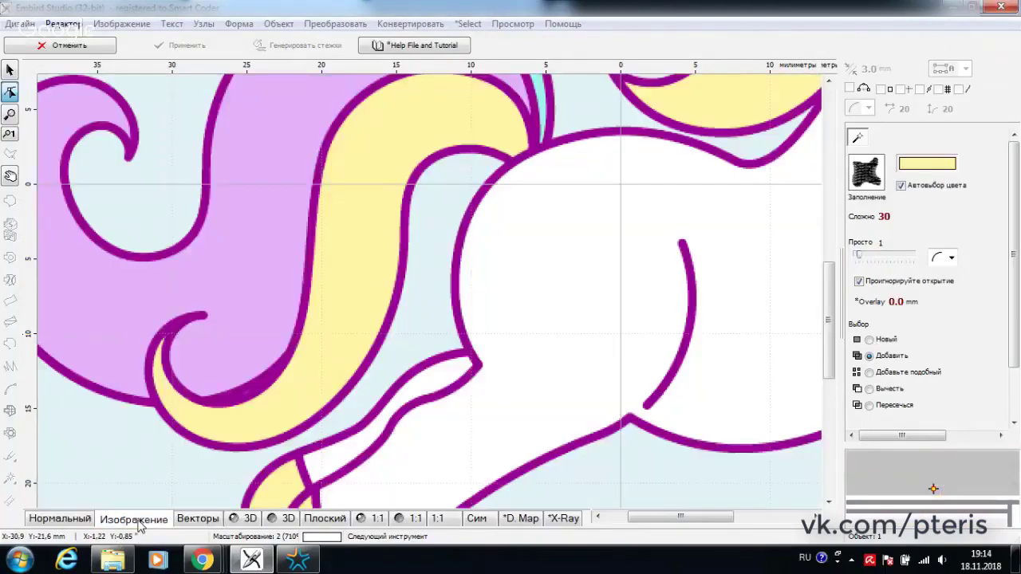
{"action": "left_click", "coordinate": [85, 520]}
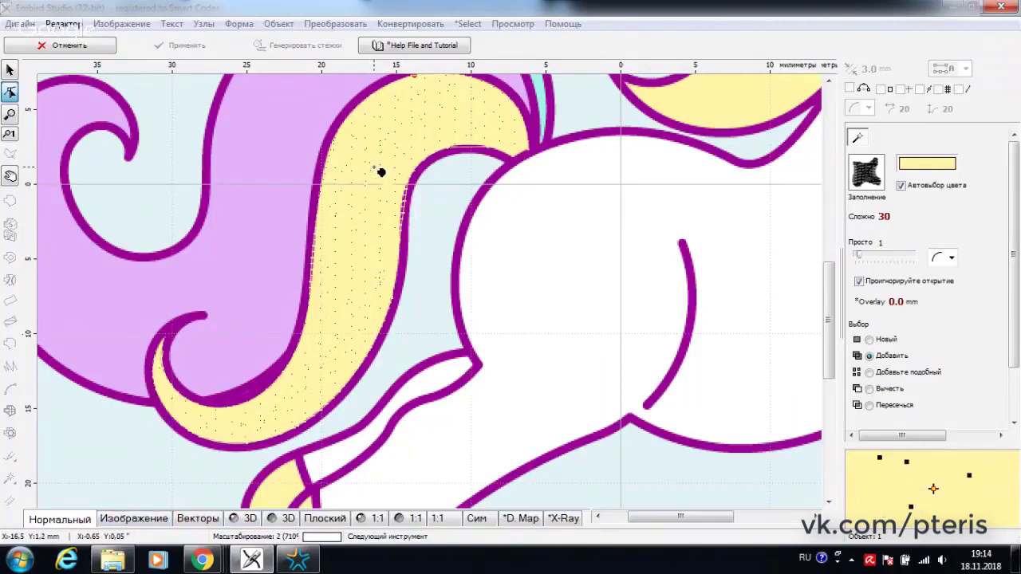
Step: Select the lilac tail section, generate its stitches and preview the fill in 3D
{"action": "left_click", "coordinate": [254, 179]}
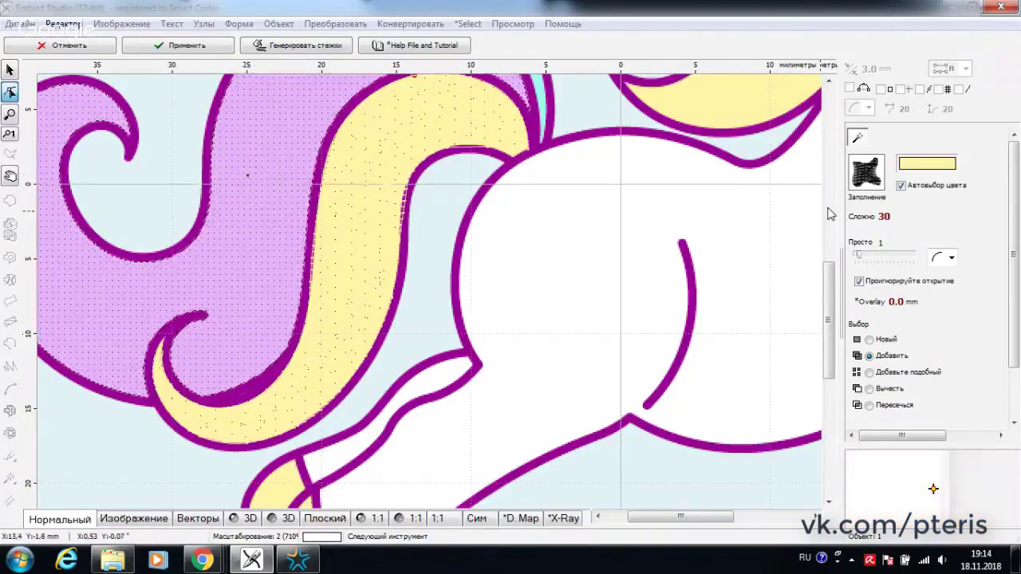
{"action": "left_click_drag", "start_coordinate": [829, 308], "coordinate": [835, 274]}
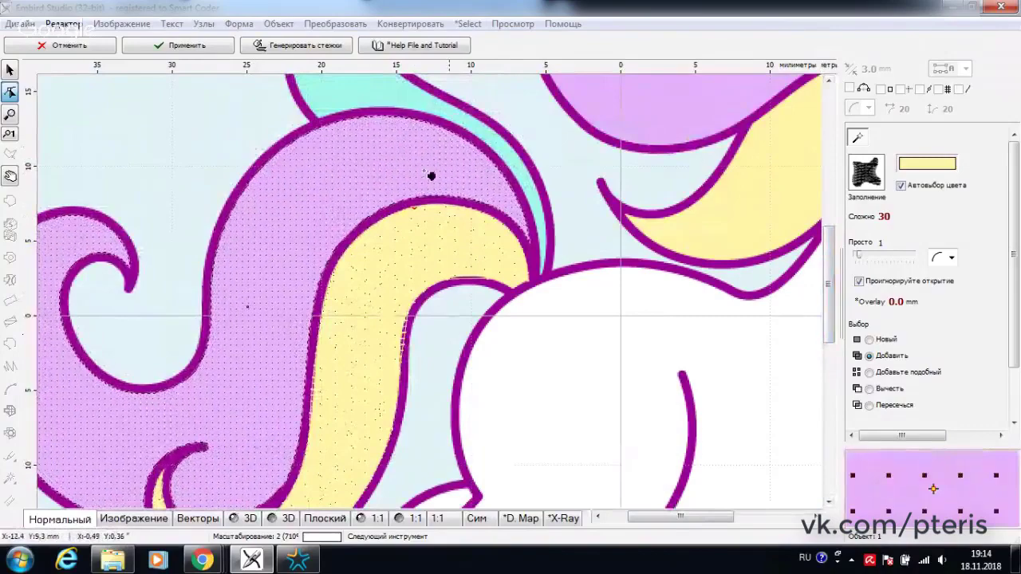
{"action": "left_click", "coordinate": [307, 45]}
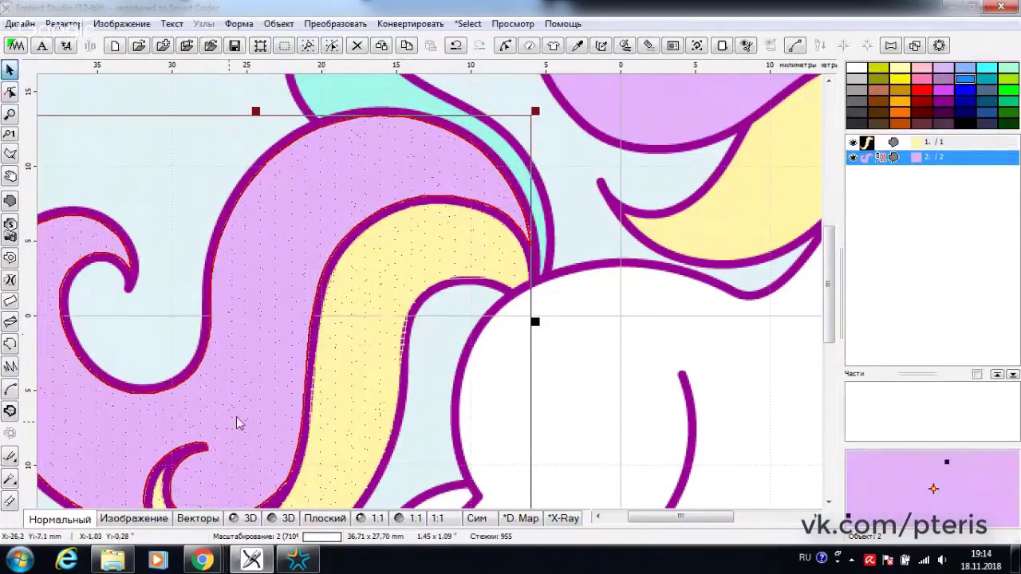
{"action": "left_click", "coordinate": [243, 520]}
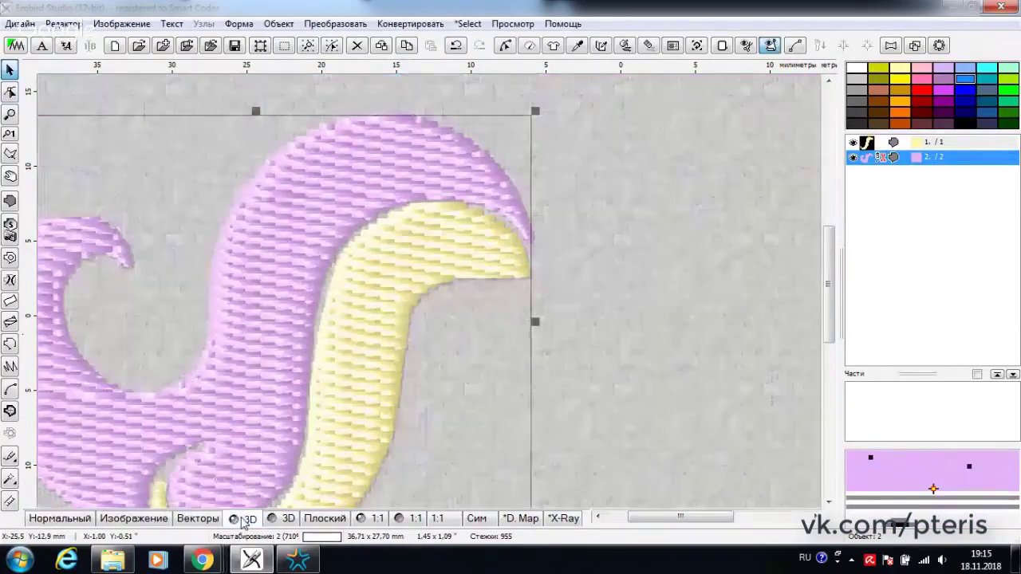
Step: Inspect the lilac section's outline nodes in vector view and regenerate its stitches
{"action": "left_click", "coordinate": [191, 519]}
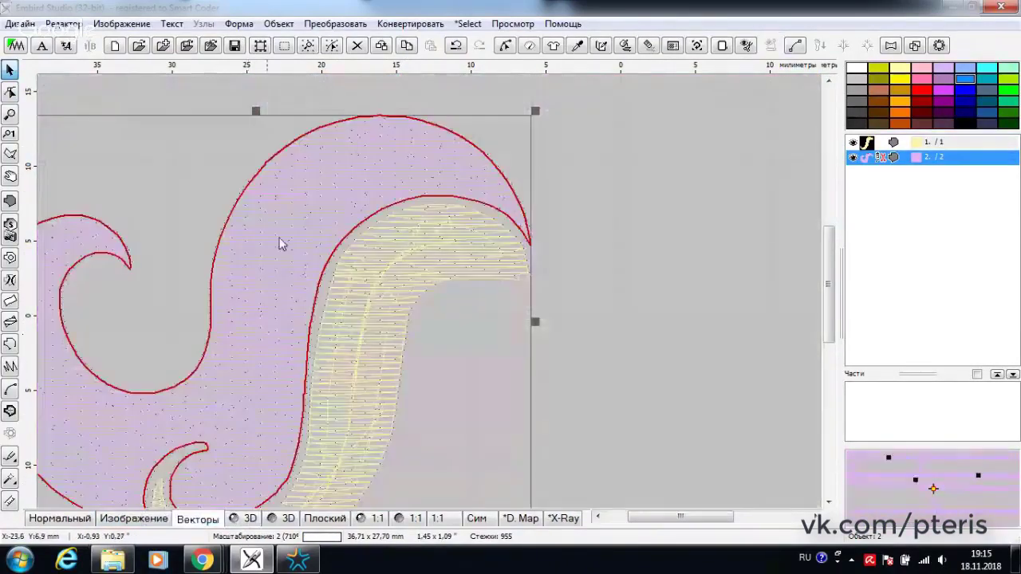
{"action": "left_click", "coordinate": [11, 92]}
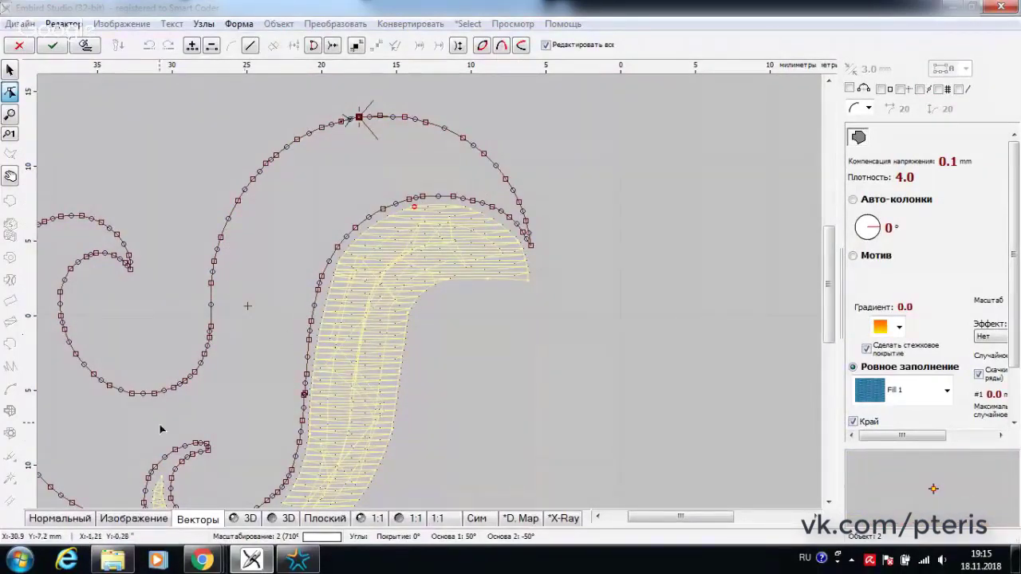
{"action": "key", "text": "Return"}
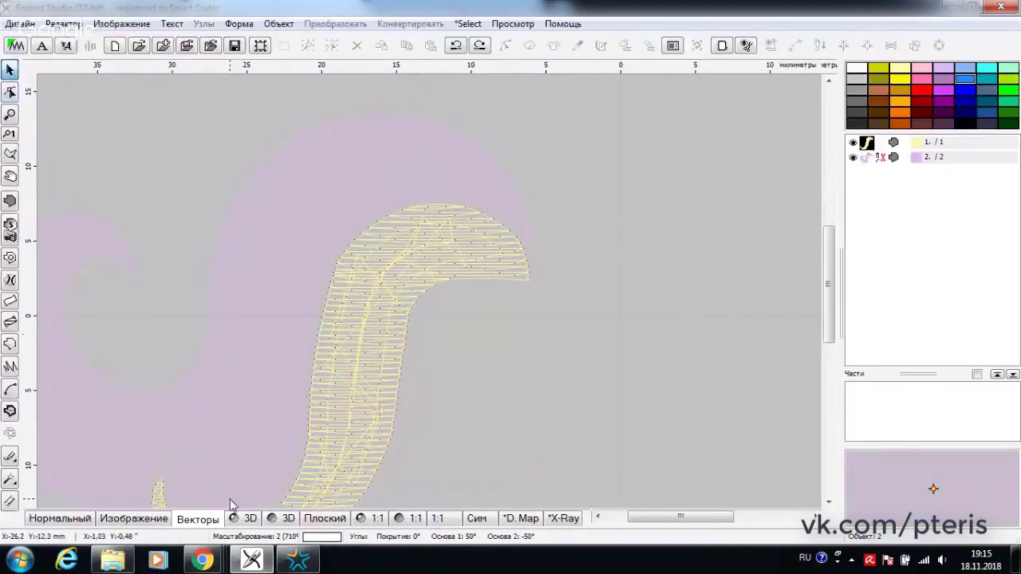
{"action": "left_click", "coordinate": [875, 158]}
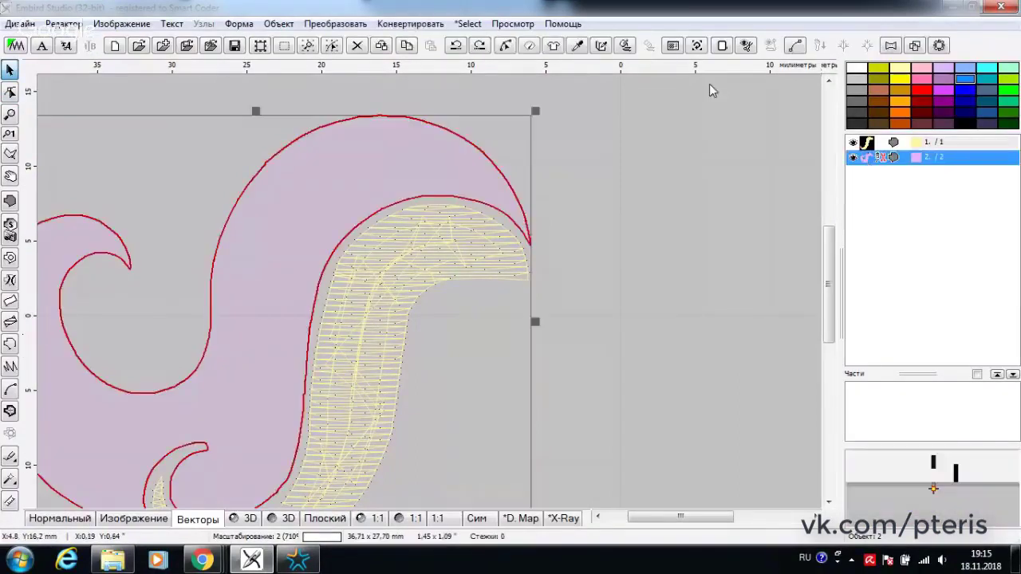
{"action": "left_click", "coordinate": [625, 45]}
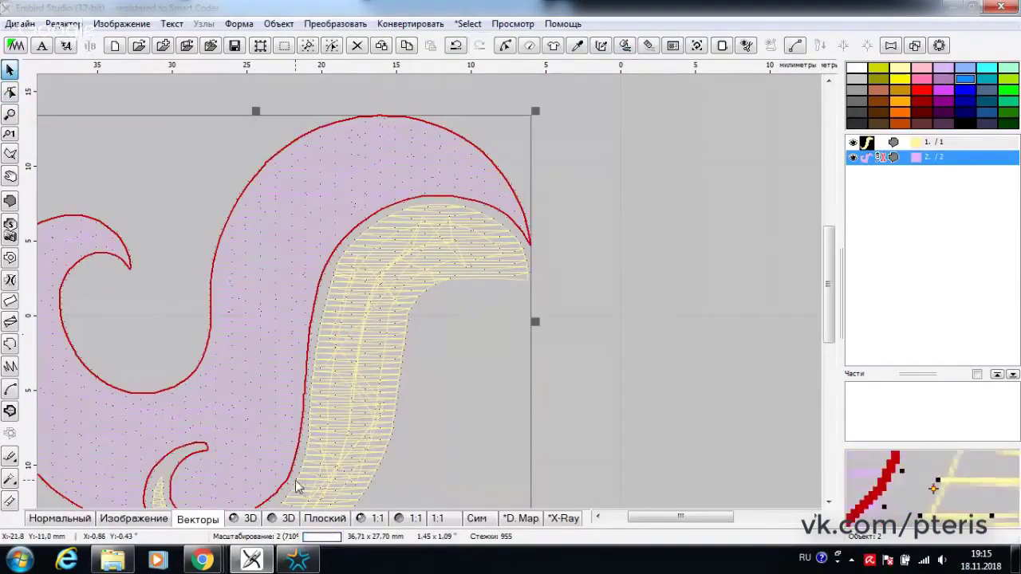
Step: Start another magic wand fill over the source image with simplification set to 7 and straight-line outline segments
{"action": "left_click", "coordinate": [72, 519]}
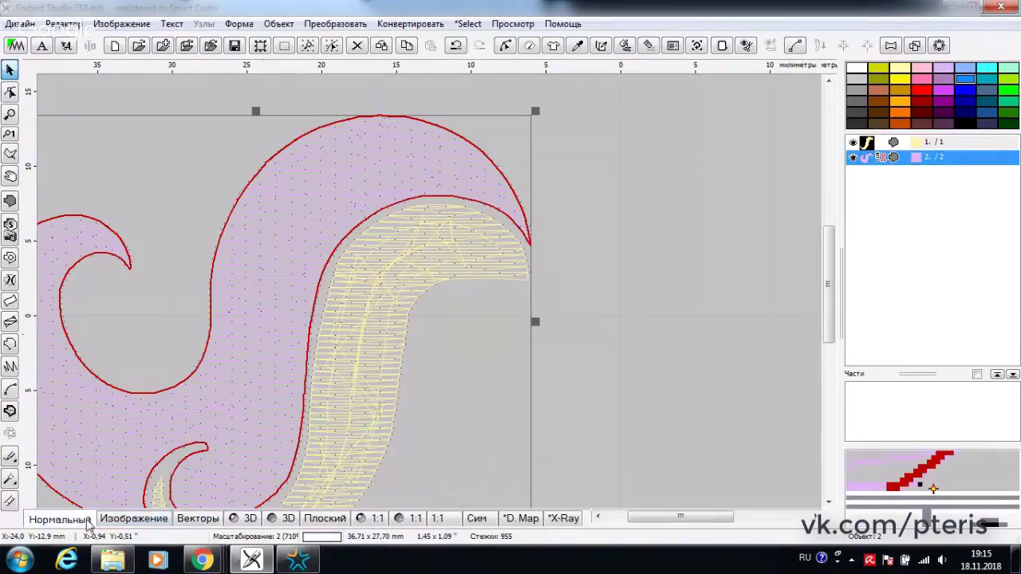
{"action": "left_click", "coordinate": [10, 481]}
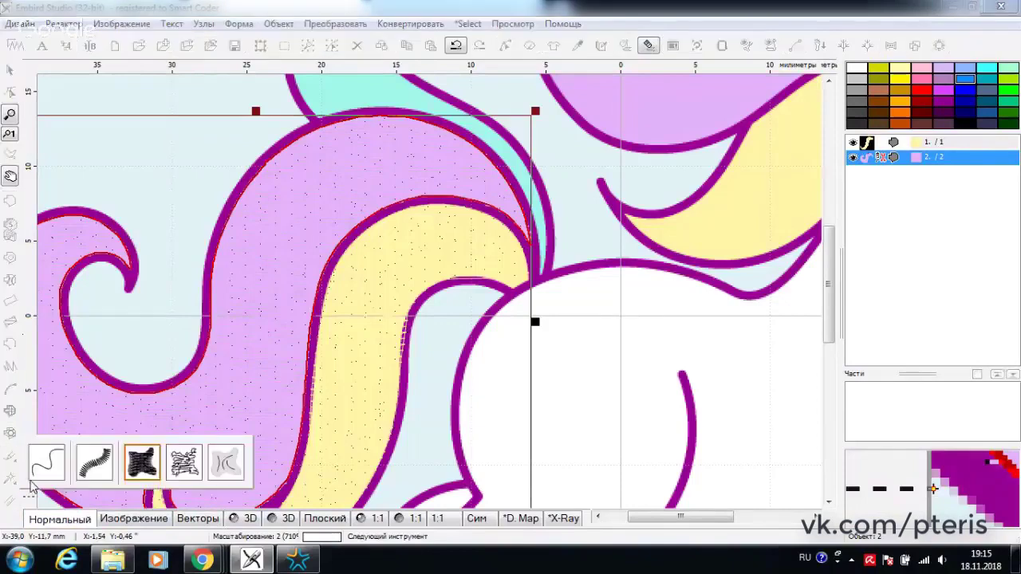
{"action": "left_click", "coordinate": [142, 465]}
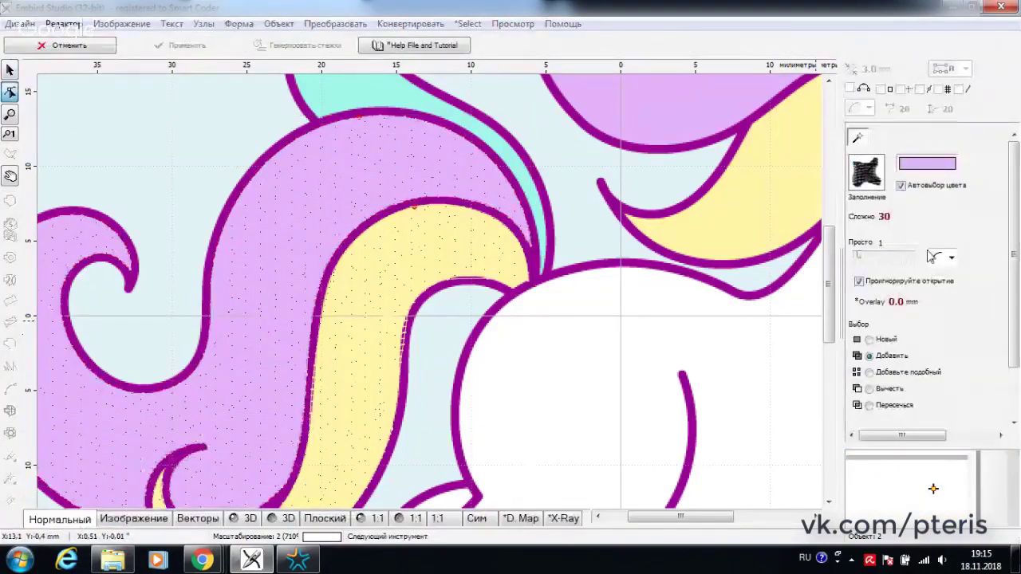
{"action": "left_click_drag", "start_coordinate": [877, 253], "coordinate": [883, 259]}
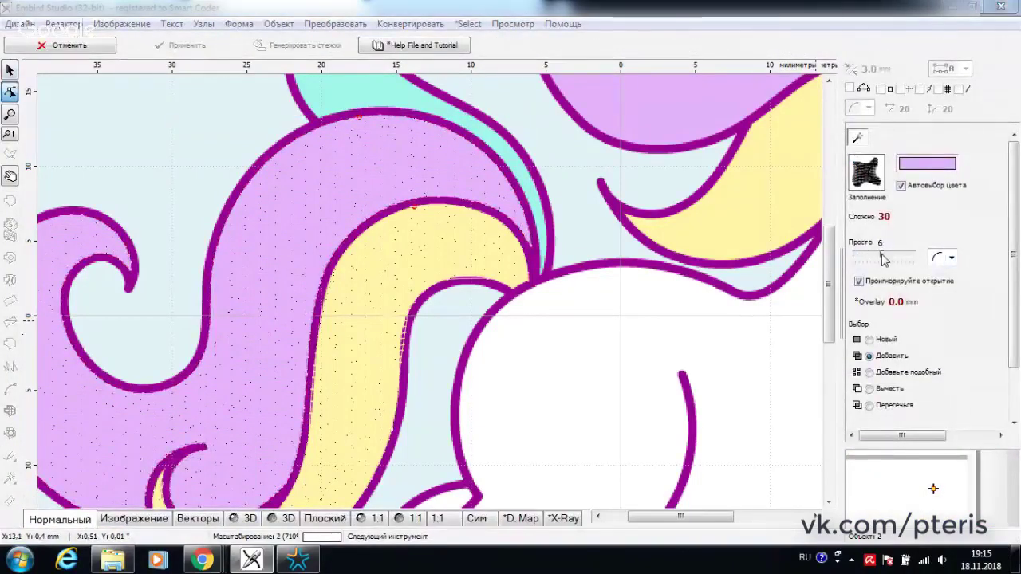
{"action": "left_click", "coordinate": [952, 260]}
{"action": "left_click", "coordinate": [942, 289]}
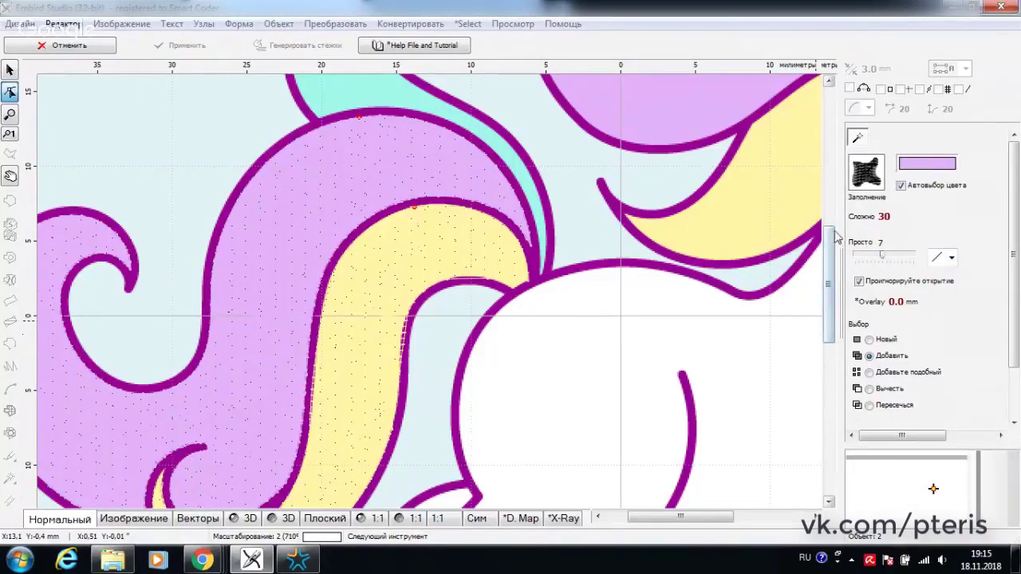
Step: Select the turquoise tail section with the magic wand and generate its stitches
{"action": "scroll", "coordinate": [833, 247], "scroll_direction": "up", "scroll_amount": 5}
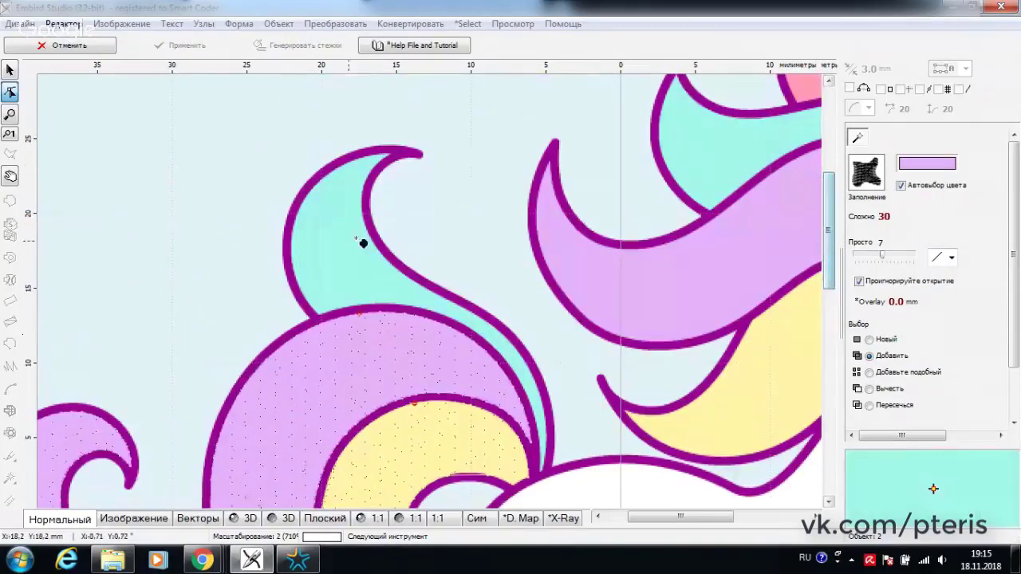
{"action": "left_click", "coordinate": [335, 265]}
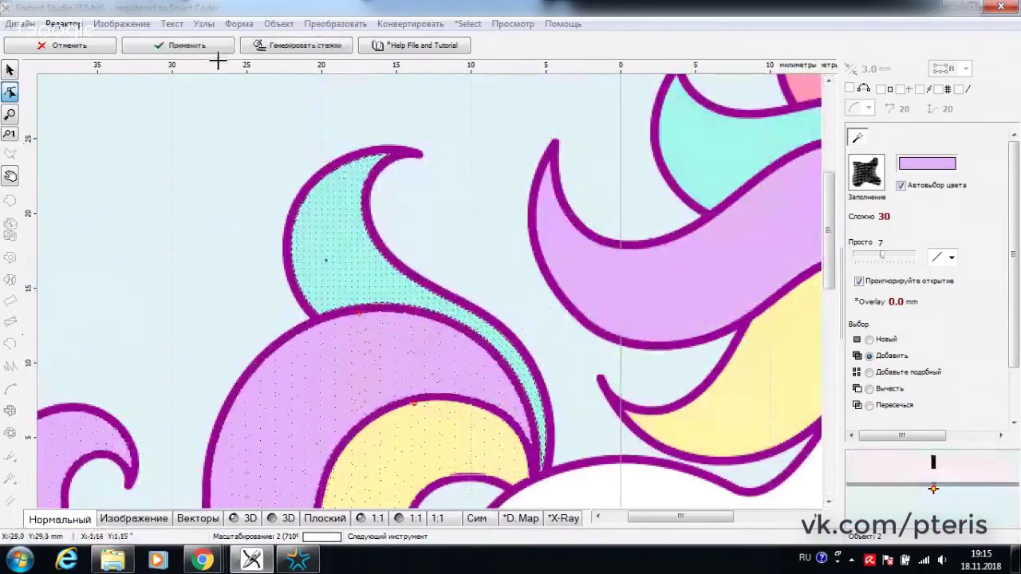
{"action": "left_click", "coordinate": [292, 48]}
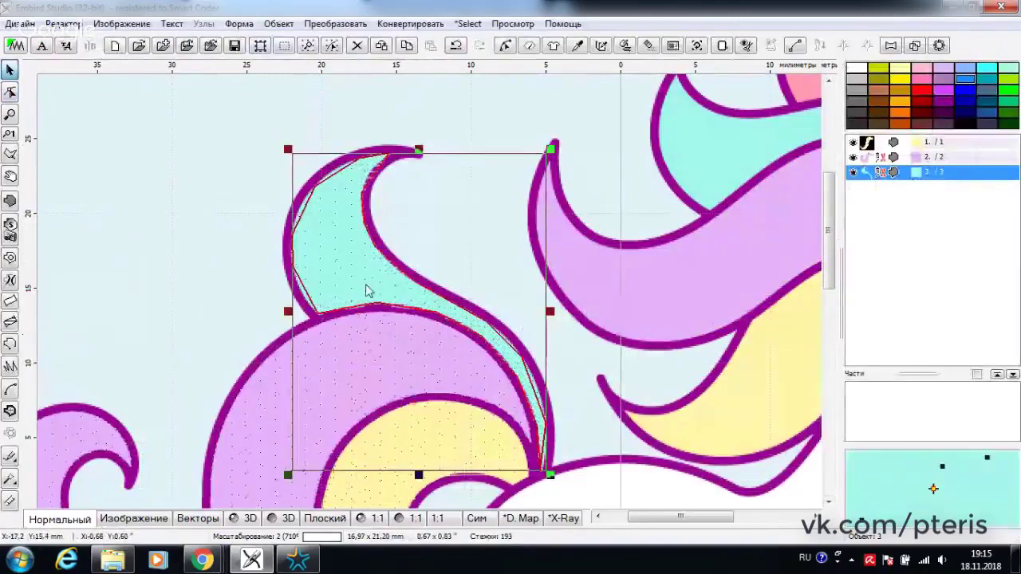
Step: Check the turquoise section in vector and 3D views, inspect its outline nodes and regenerate its stitches
{"action": "left_click", "coordinate": [192, 518]}
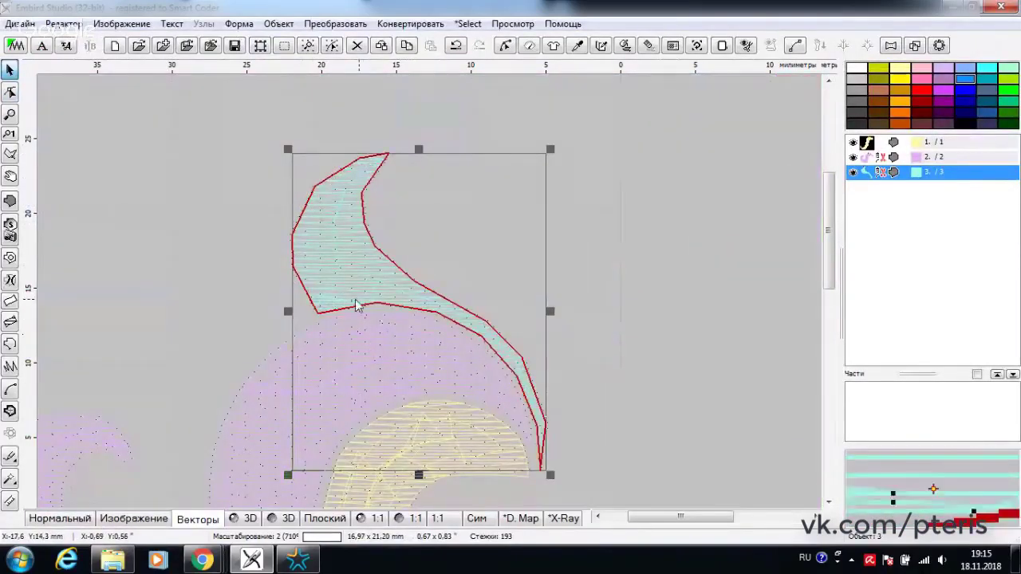
{"action": "left_click", "coordinate": [286, 519]}
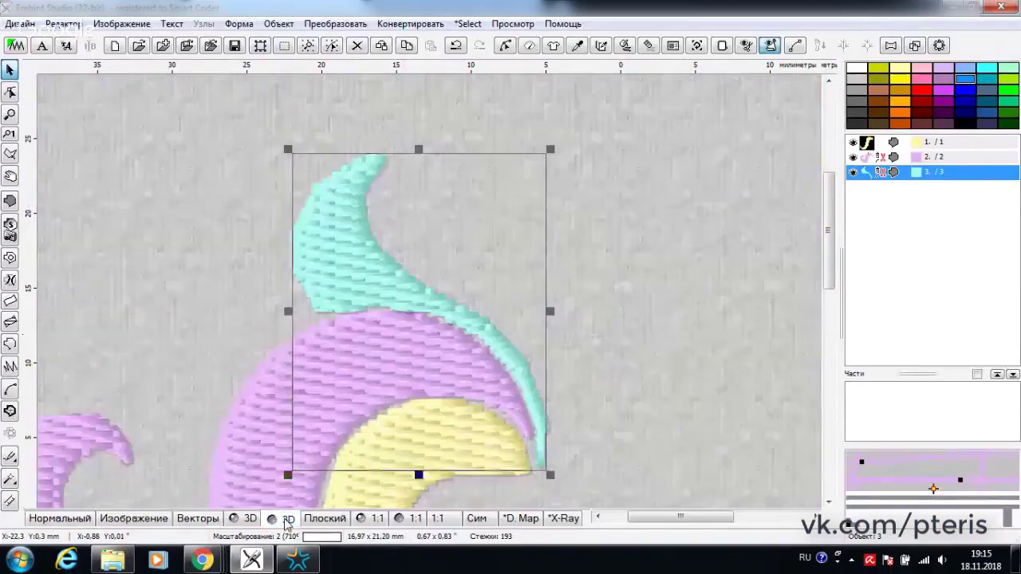
{"action": "left_click", "coordinate": [10, 92]}
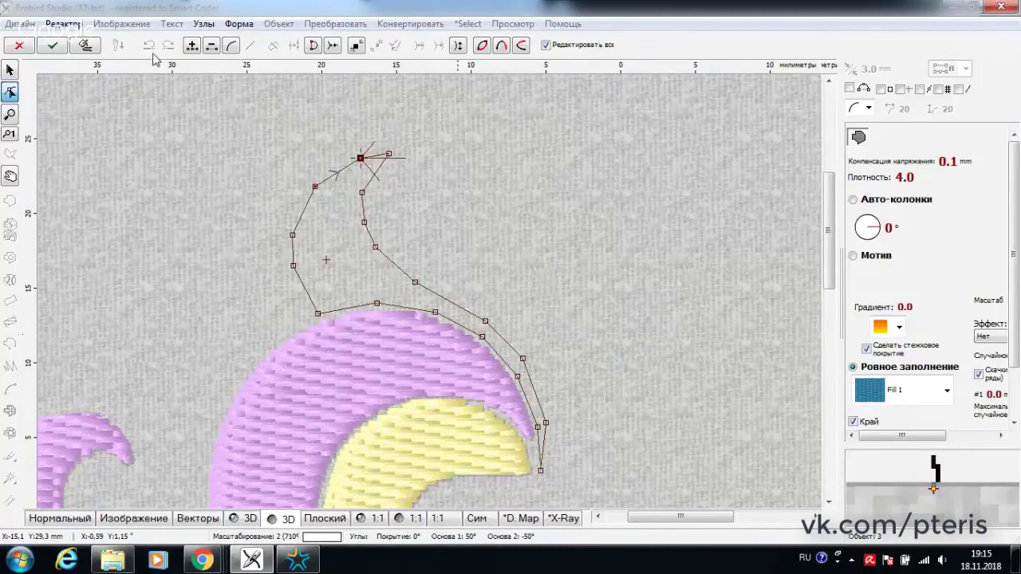
{"action": "left_click", "coordinate": [86, 45]}
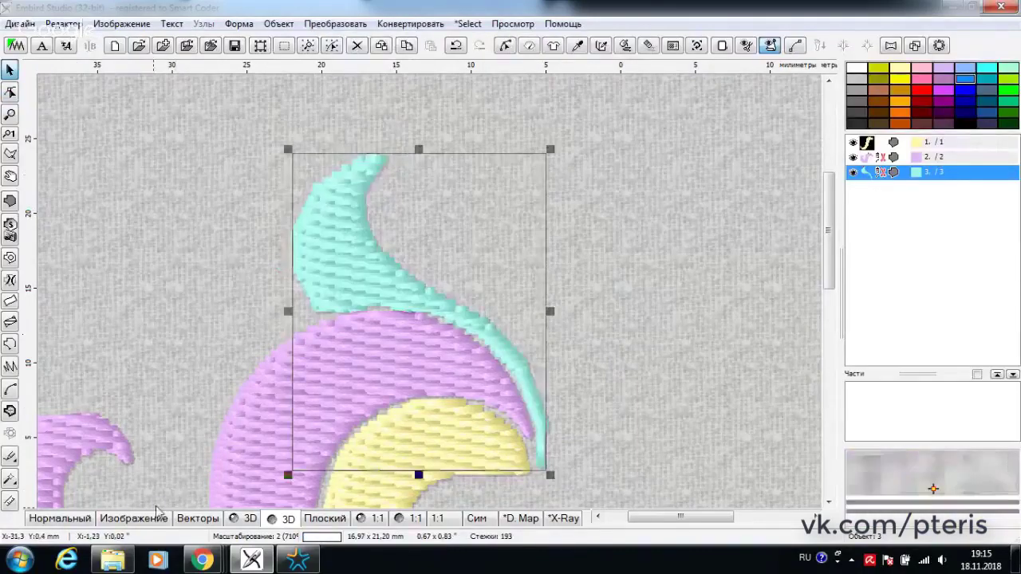
{"action": "scroll", "coordinate": [391, 440], "scroll_direction": "down", "scroll_amount": 1}
{"action": "scroll", "coordinate": [355, 432], "scroll_direction": "down", "scroll_amount": 1}
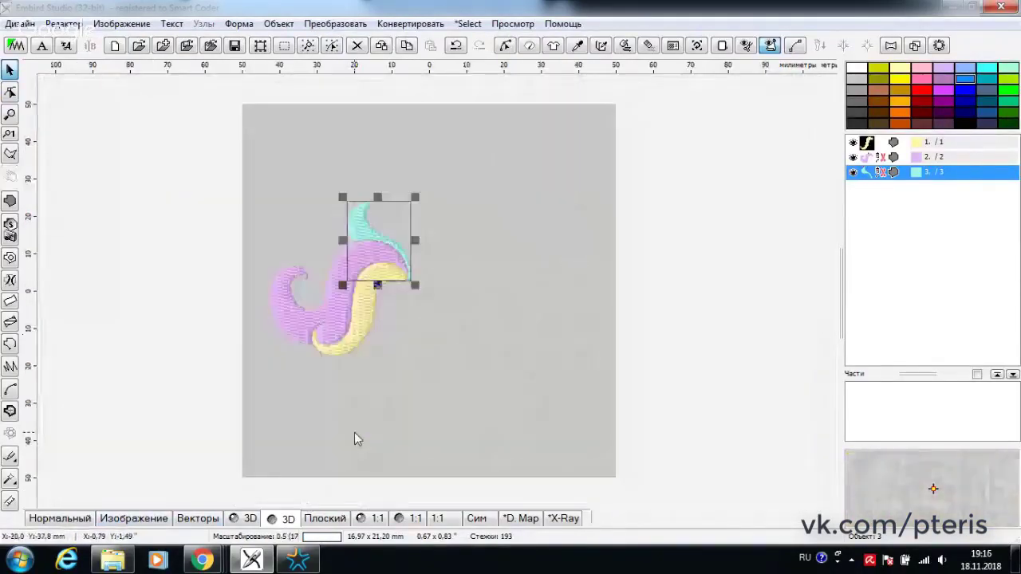
{"action": "scroll", "coordinate": [389, 300], "scroll_direction": "up", "scroll_amount": 1}
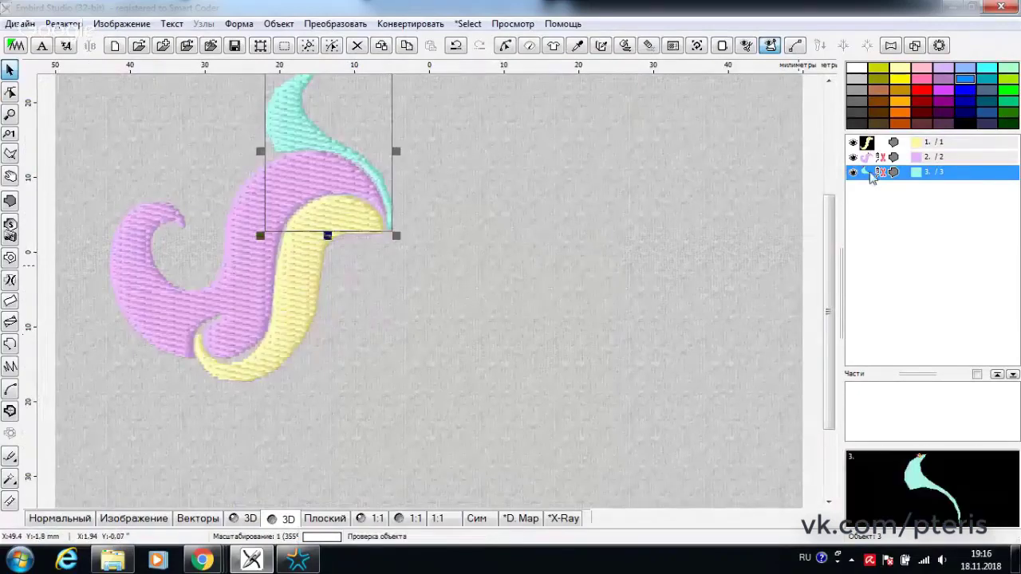
Step: Start a new magic wand fill over the source image and set its overlay to 2.0 mm
{"action": "left_click", "coordinate": [9, 479]}
{"action": "left_click", "coordinate": [140, 465]}
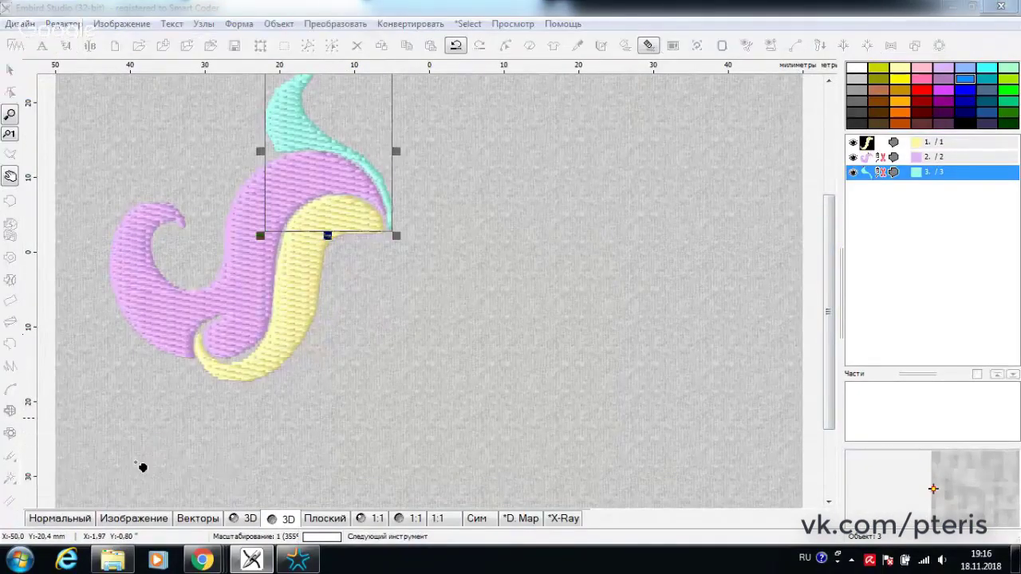
{"action": "left_click", "coordinate": [71, 523]}
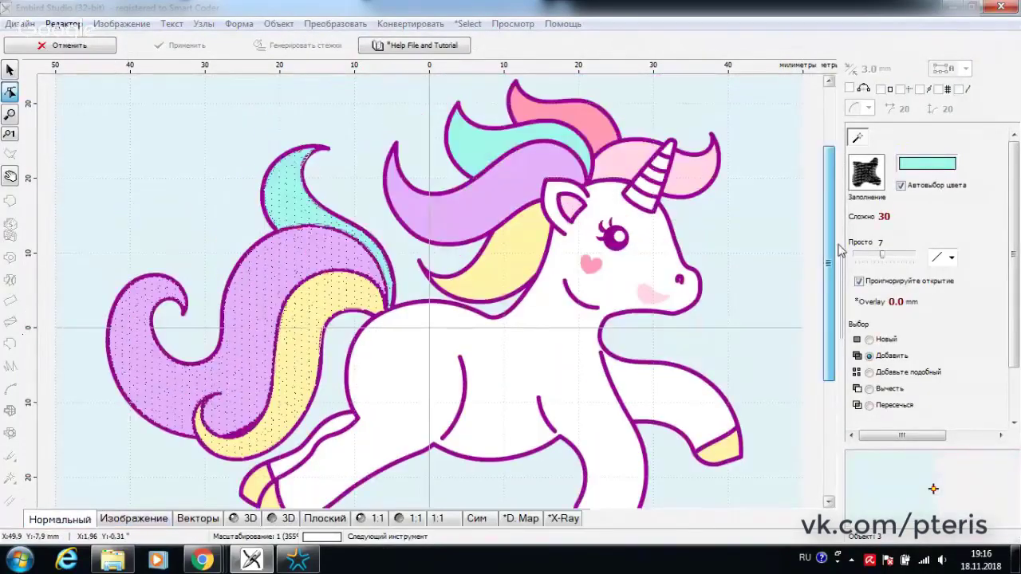
{"action": "scroll", "coordinate": [840, 250], "scroll_direction": "up", "scroll_amount": 2}
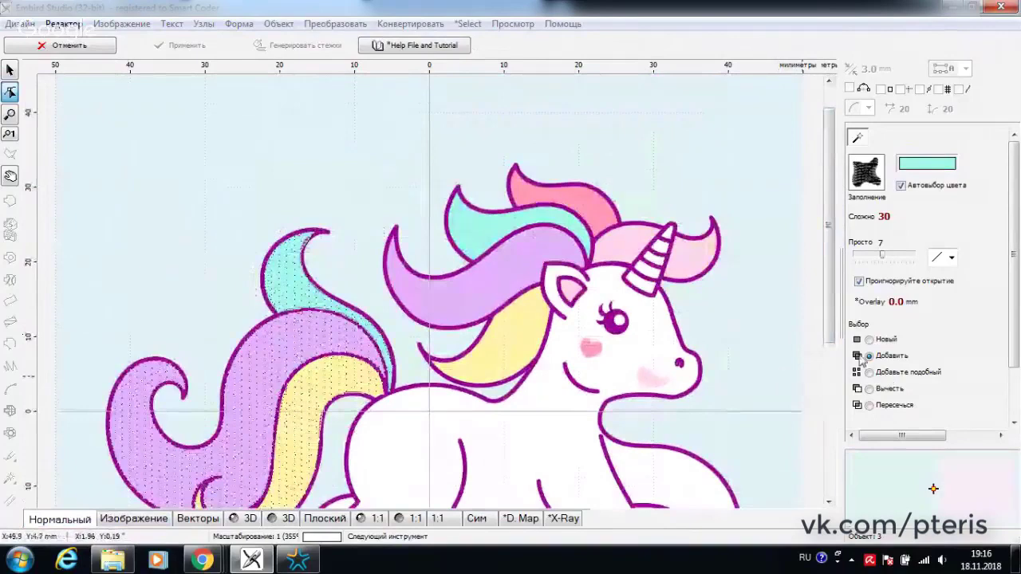
{"action": "left_click", "coordinate": [875, 307]}
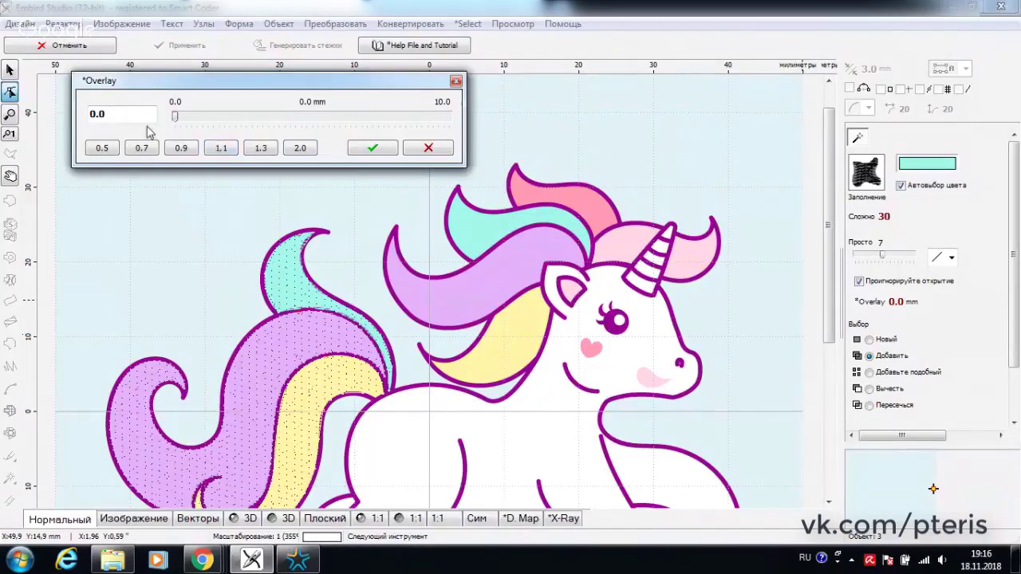
{"action": "left_click", "coordinate": [303, 149]}
{"action": "left_click", "coordinate": [372, 149]}
Step: Select the lilac mane section with the magic wand and generate its stitches
{"action": "left_click", "coordinate": [499, 274]}
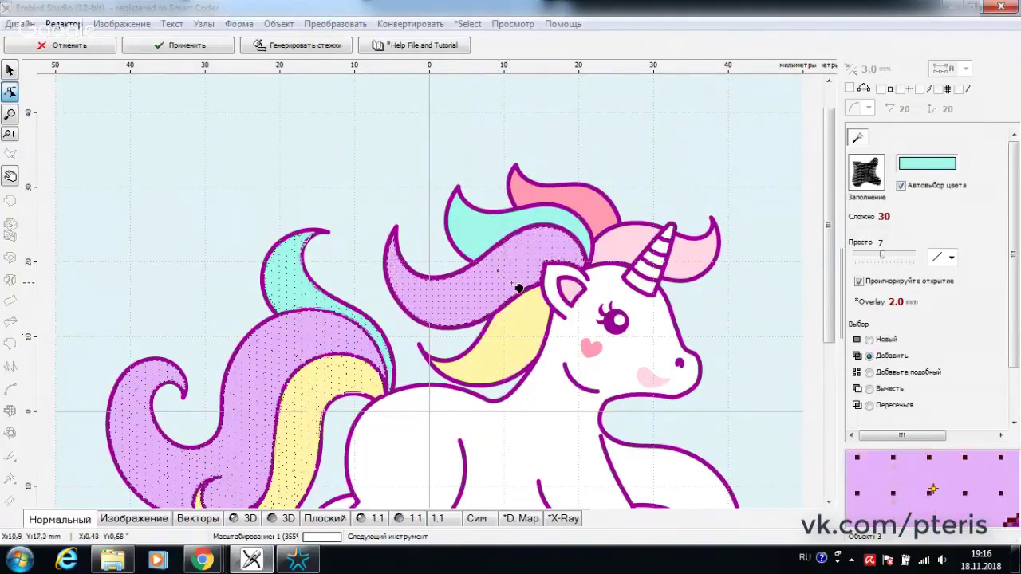
{"action": "scroll", "coordinate": [517, 263], "scroll_direction": "up", "scroll_amount": 1}
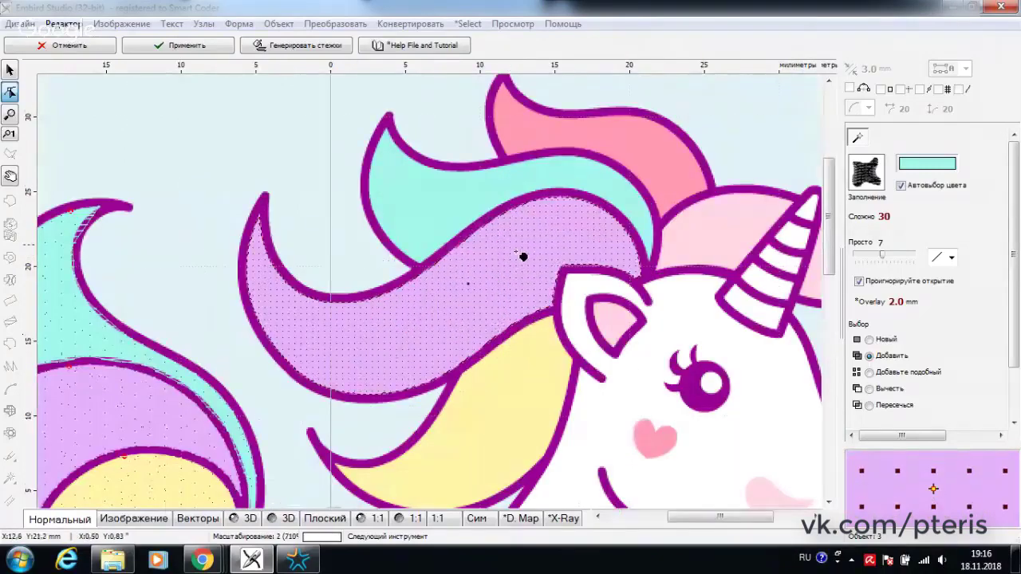
{"action": "left_click", "coordinate": [293, 46]}
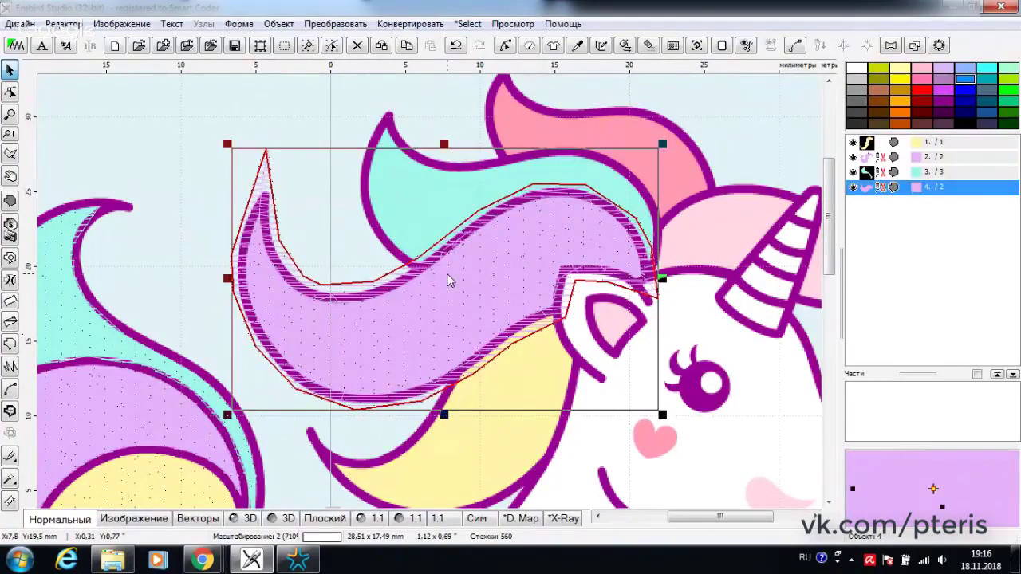
{"action": "scroll", "coordinate": [447, 279], "scroll_direction": "down", "scroll_amount": 1}
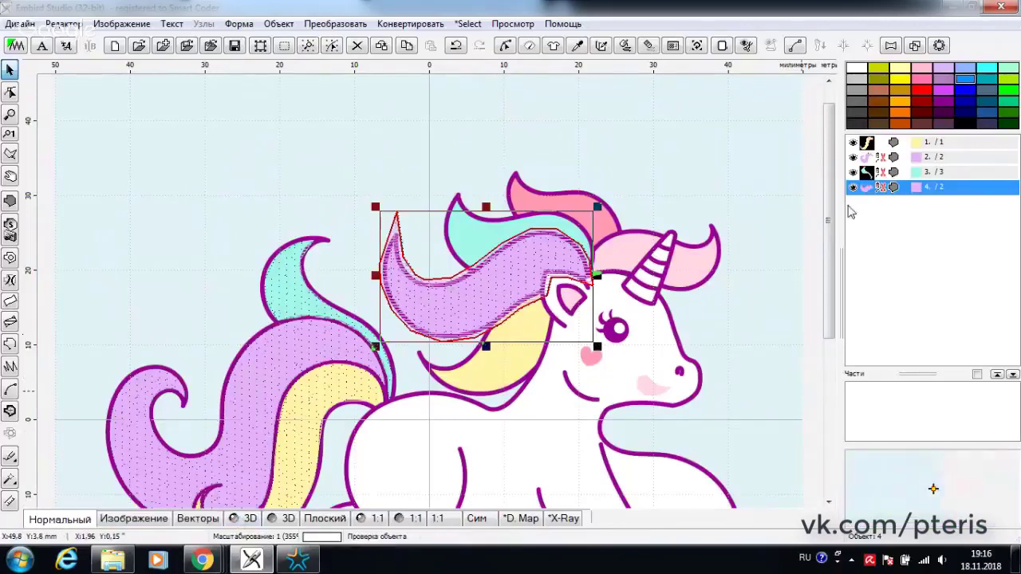
Step: Select all four embroidery objects in the object list and delete them
{"action": "left_click", "coordinate": [873, 145]}
{"action": "left_click", "coordinate": [868, 191], "text": "shift"}
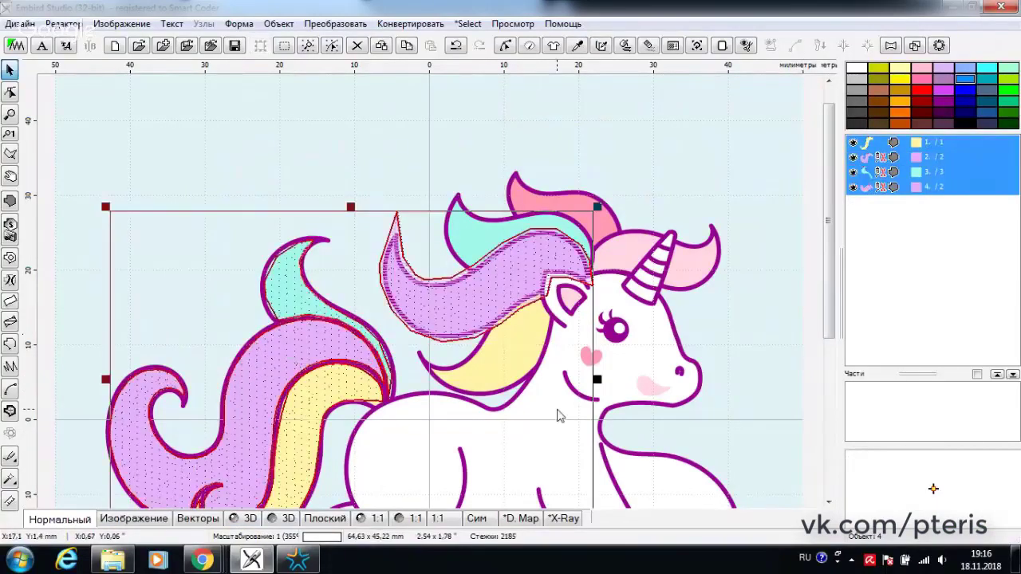
{"action": "key", "text": "Delete"}
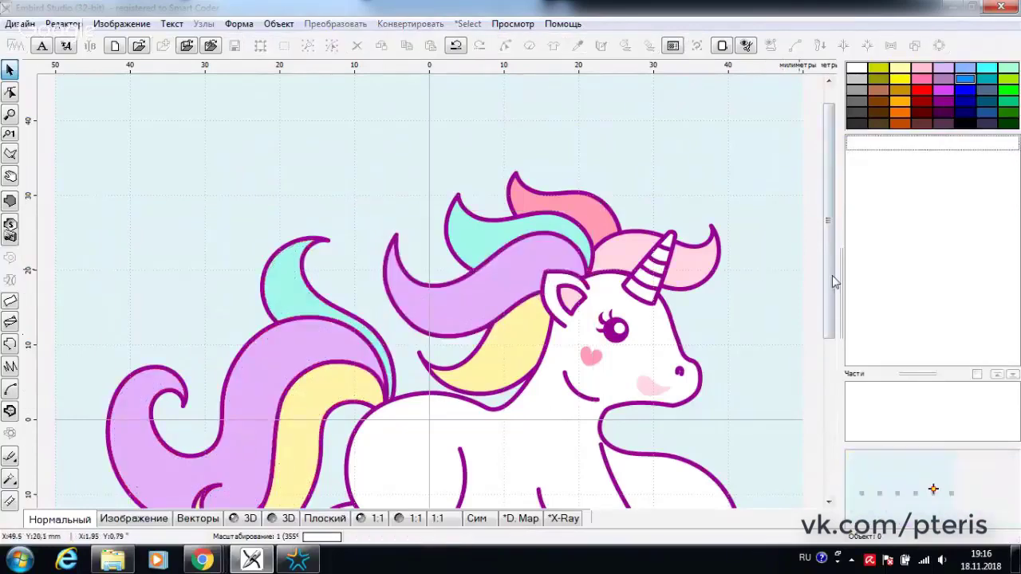
Step: Start a magic wand column object with curved outline segments and simplification set to 5
{"action": "left_click_drag", "start_coordinate": [834, 280], "coordinate": [813, 341]}
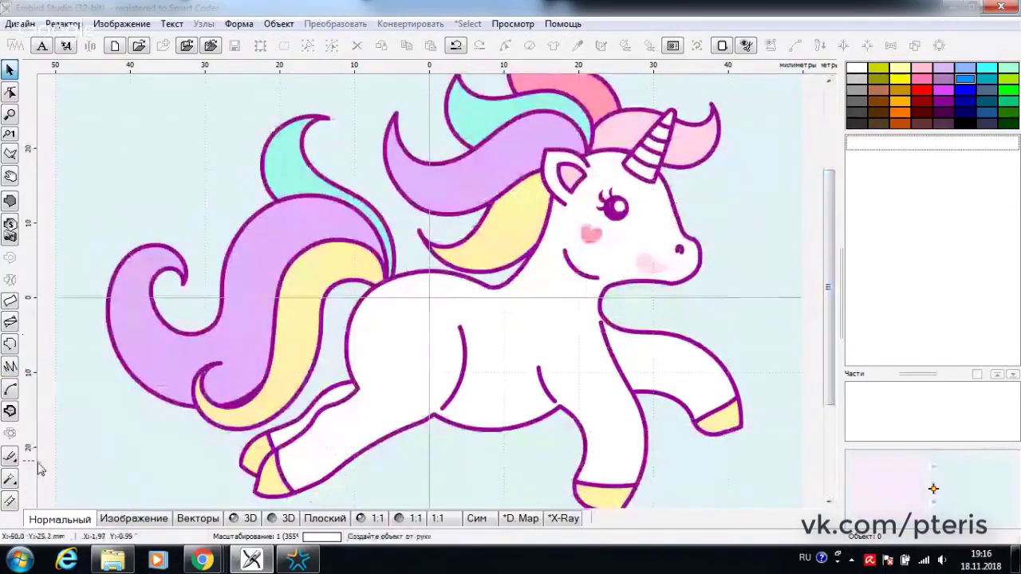
{"action": "left_click", "coordinate": [14, 480]}
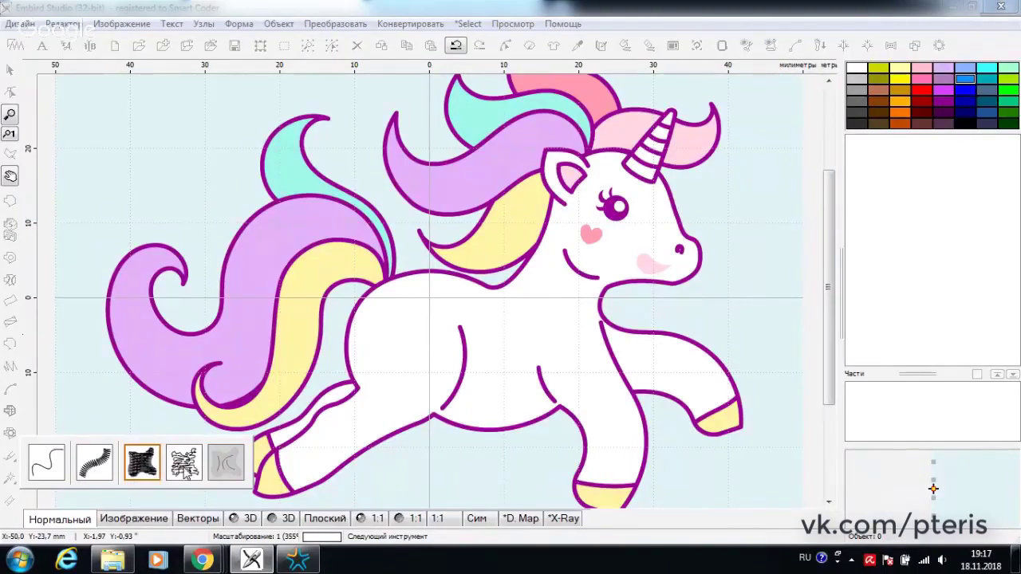
{"action": "left_click", "coordinate": [94, 463]}
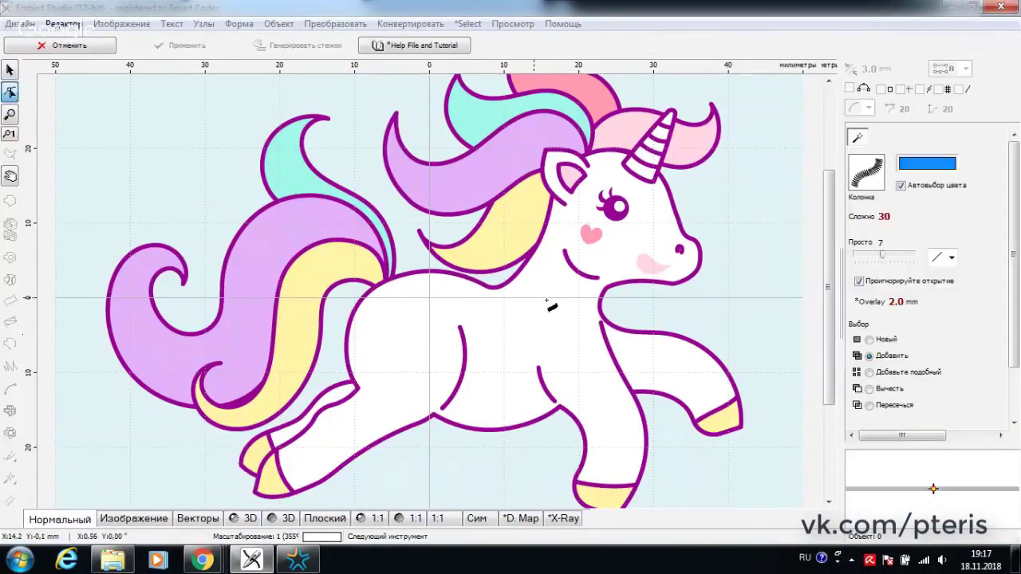
{"action": "left_click", "coordinate": [957, 260]}
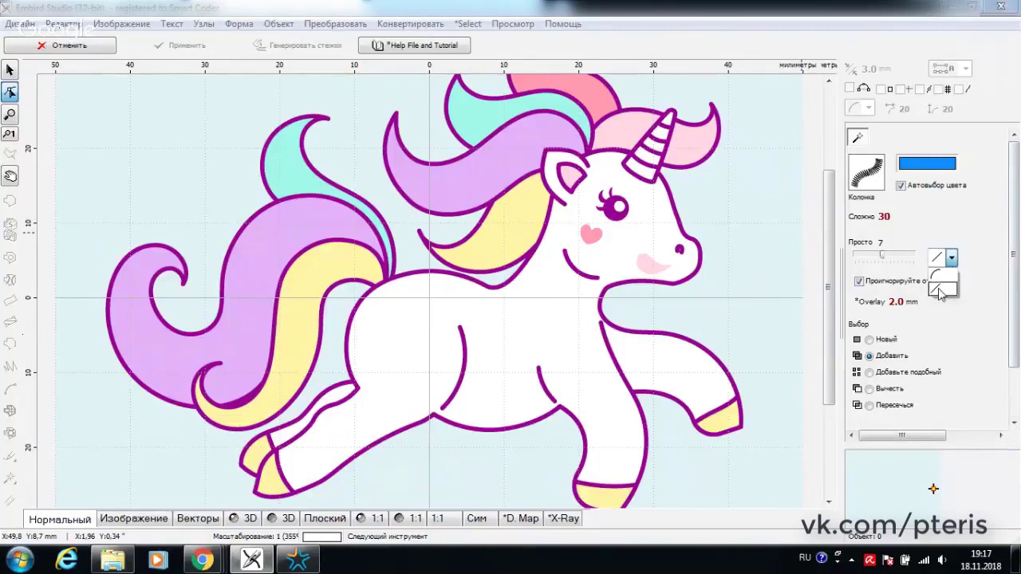
{"action": "left_click", "coordinate": [941, 281]}
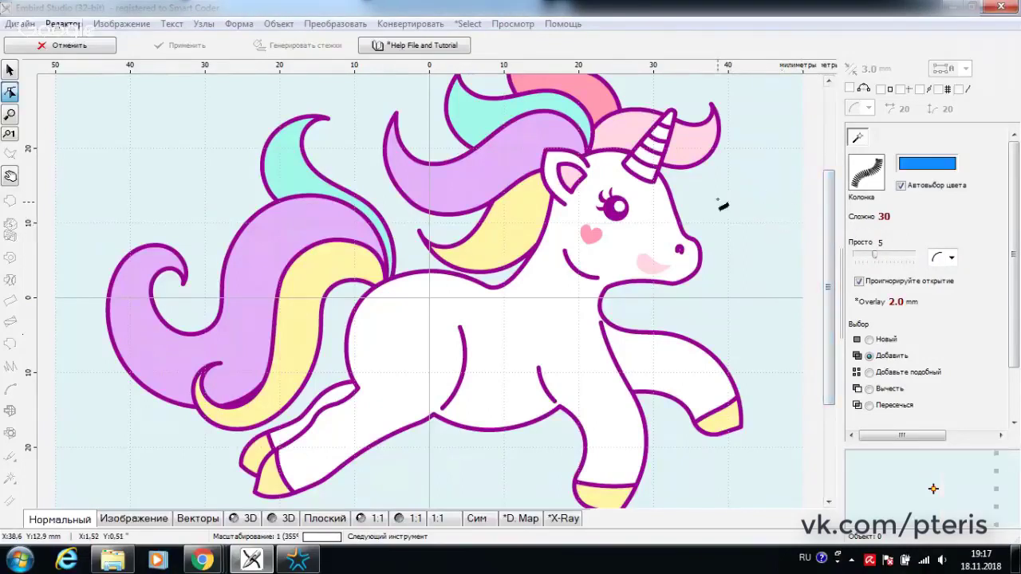
Step: Select the coral, turquoise, lilac, yellow and both light pink mane sections with the magic wand
{"action": "left_click", "coordinate": [830, 82]}
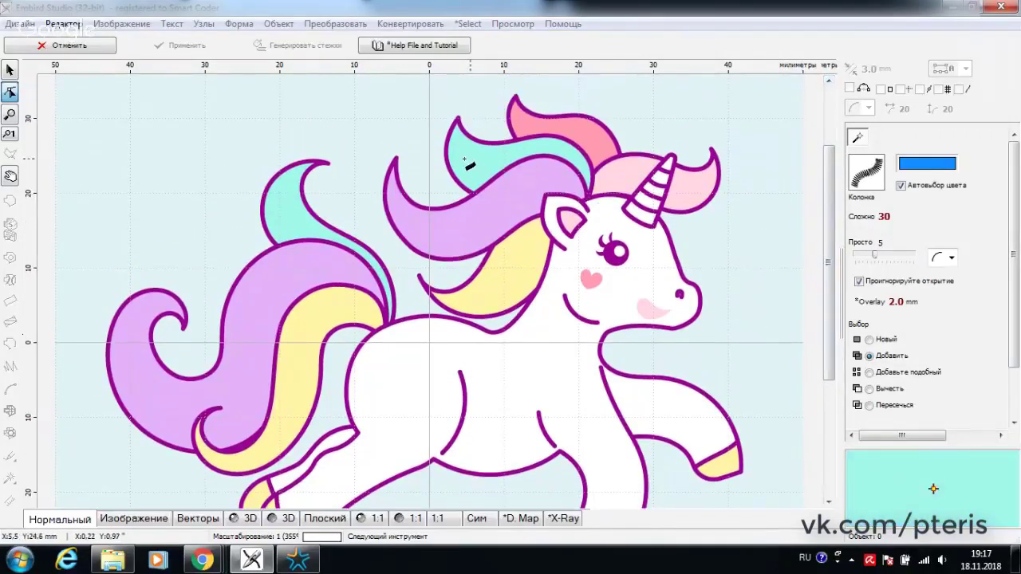
{"action": "left_click", "coordinate": [606, 157]}
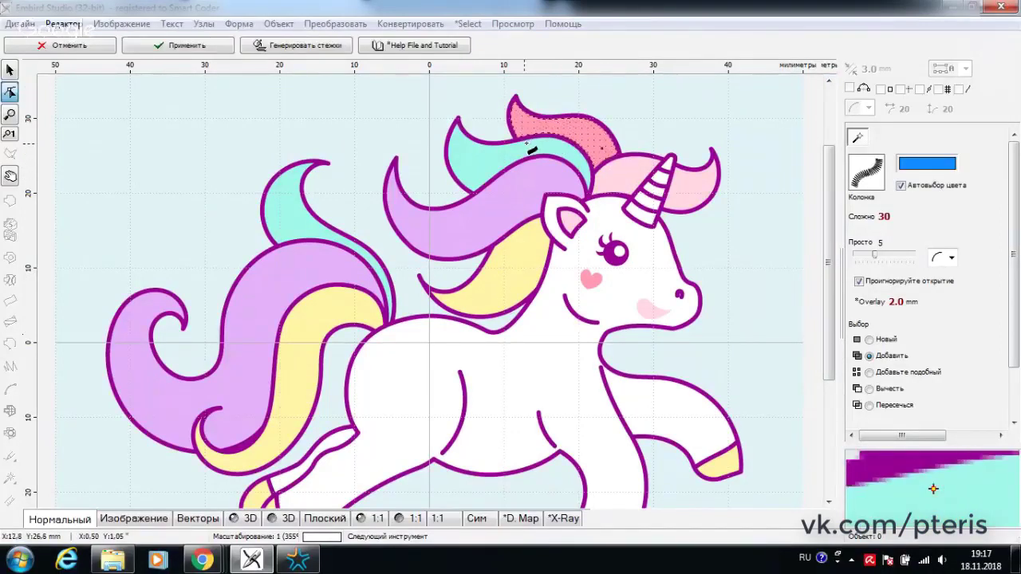
{"action": "left_click", "coordinate": [496, 208]}
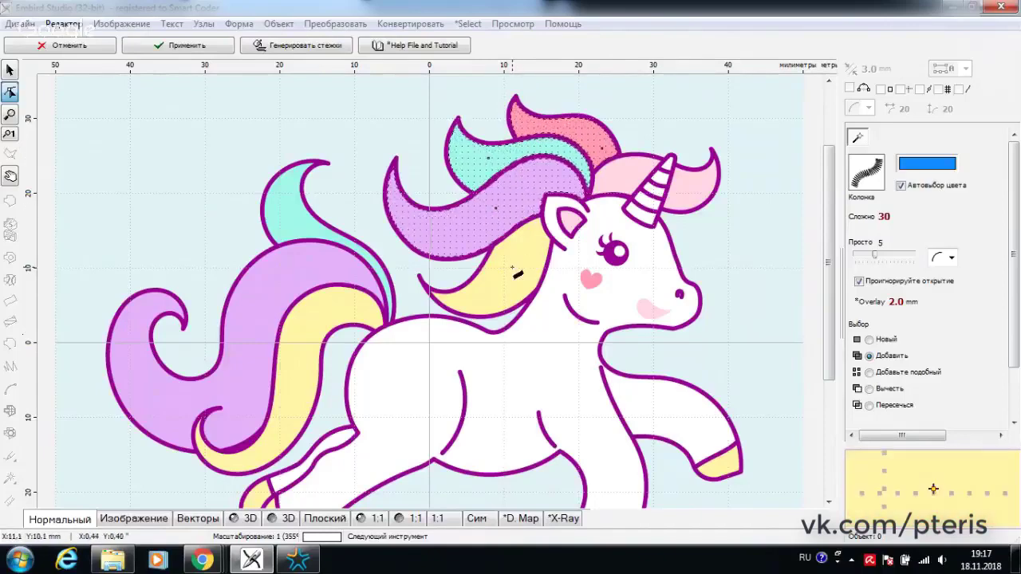
{"action": "left_click", "coordinate": [512, 268]}
{"action": "left_click", "coordinate": [618, 177]}
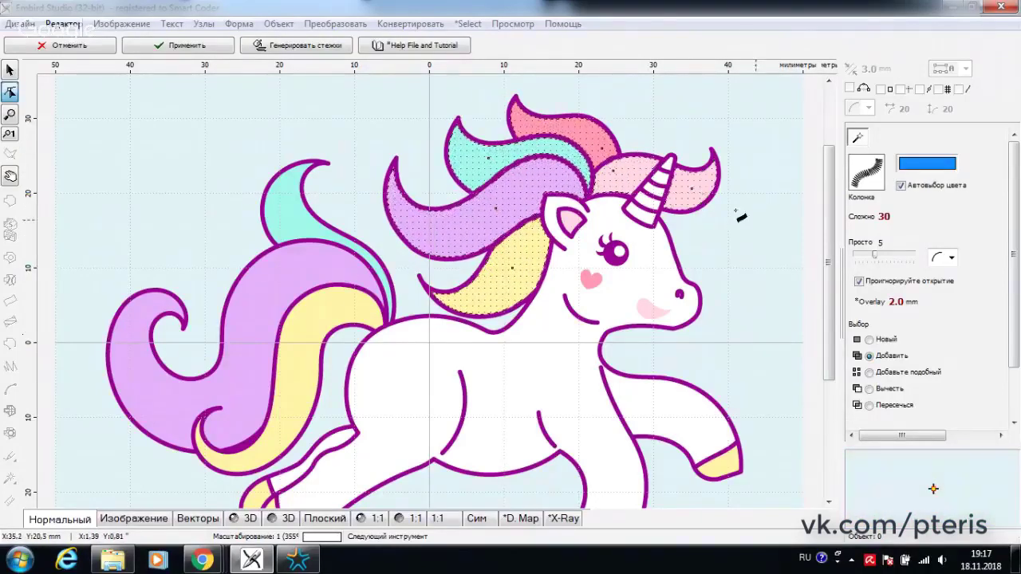
Step: Add the two yellow front hooves to the magic wand selection
{"action": "scroll", "coordinate": [829, 263], "scroll_direction": "down", "scroll_amount": 2}
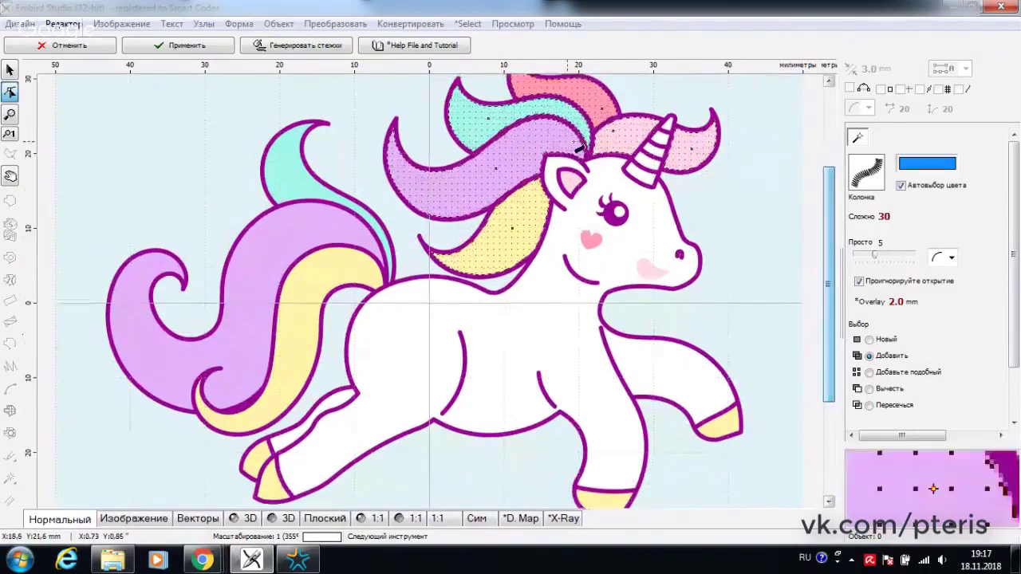
{"action": "left_click", "coordinate": [724, 427]}
{"action": "left_click", "coordinate": [619, 502]}
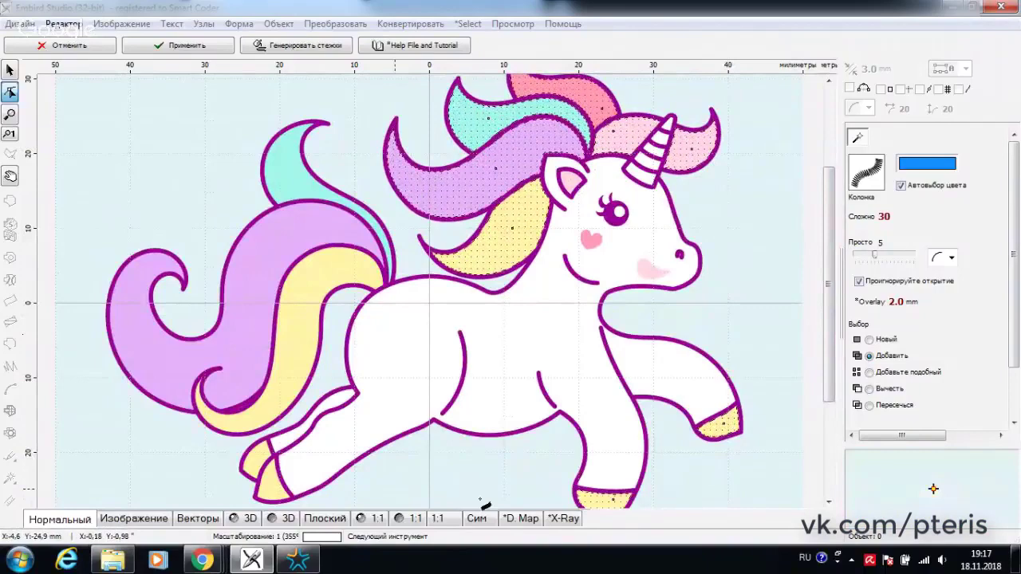
Step: Add both yellow rear hooves to the magic wand selection and set the overlay to 0.5 mm
{"action": "left_click", "coordinate": [263, 461]}
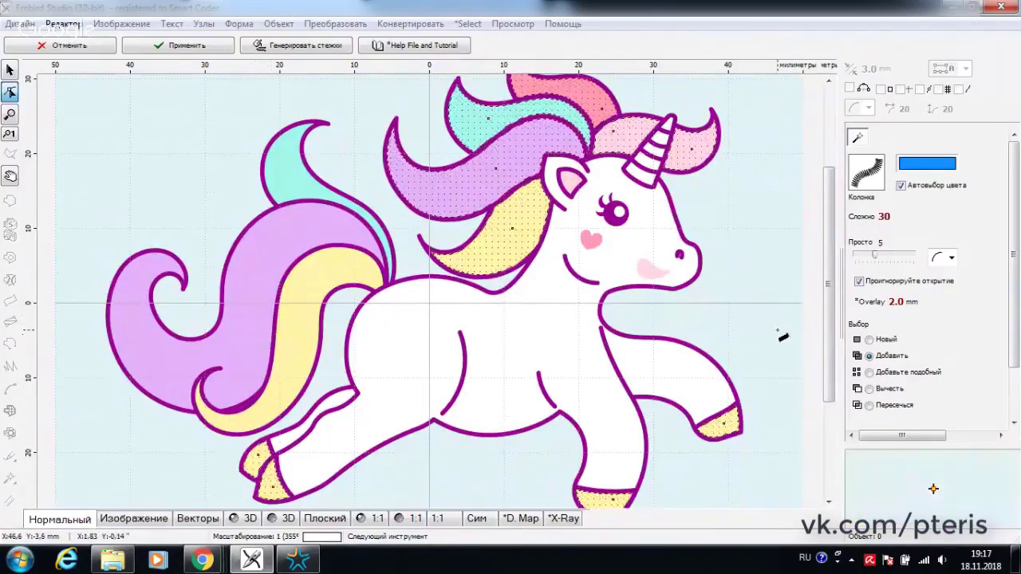
{"action": "scroll", "coordinate": [858, 279], "scroll_direction": "up", "scroll_amount": 3}
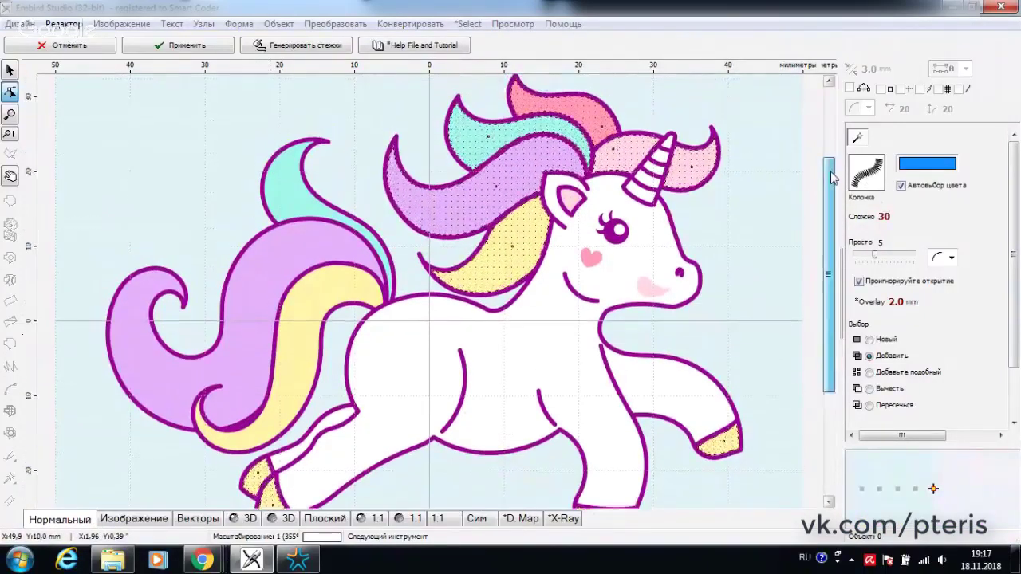
{"action": "left_click", "coordinate": [871, 302]}
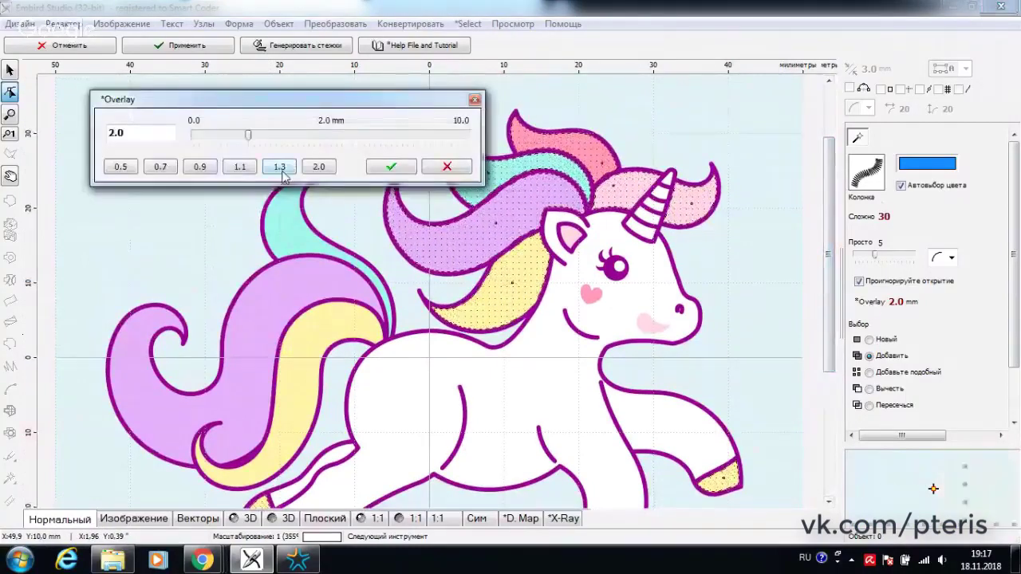
{"action": "left_click", "coordinate": [121, 166]}
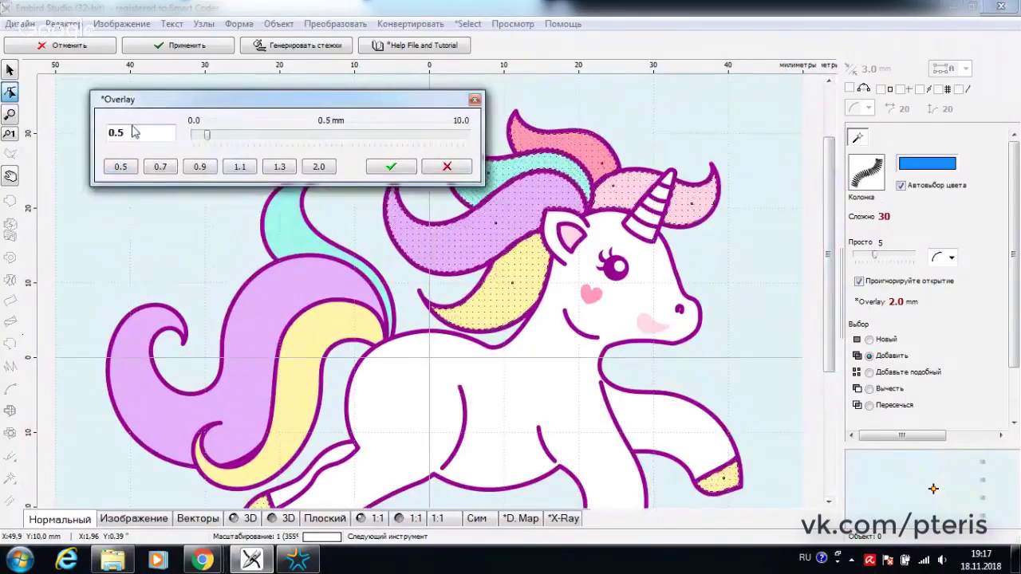
{"action": "left_click", "coordinate": [390, 168]}
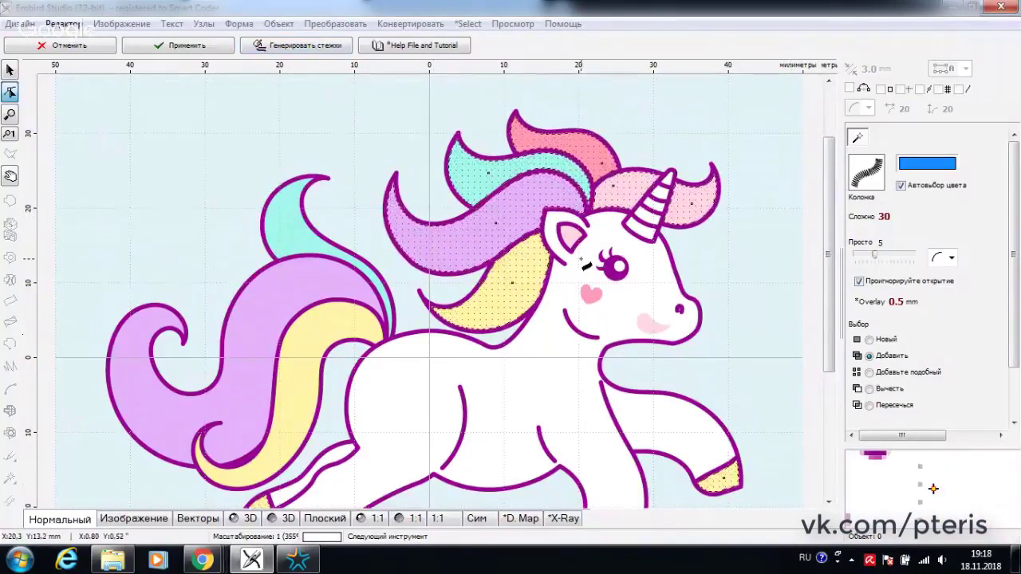
Step: Generate the column stitches for the mane and hooves, and preview them in 3D
{"action": "left_click", "coordinate": [303, 45]}
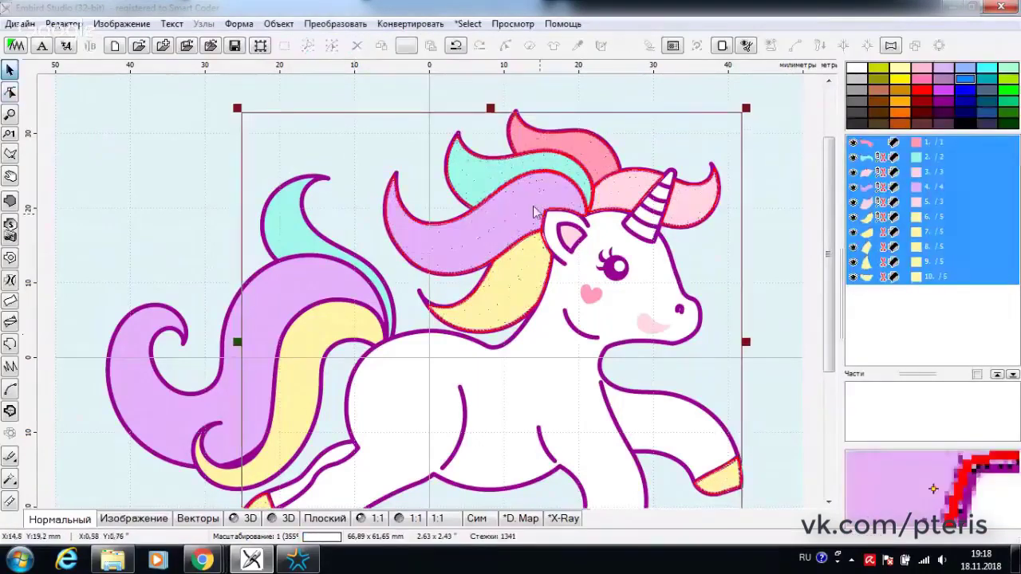
{"action": "left_click", "coordinate": [249, 518]}
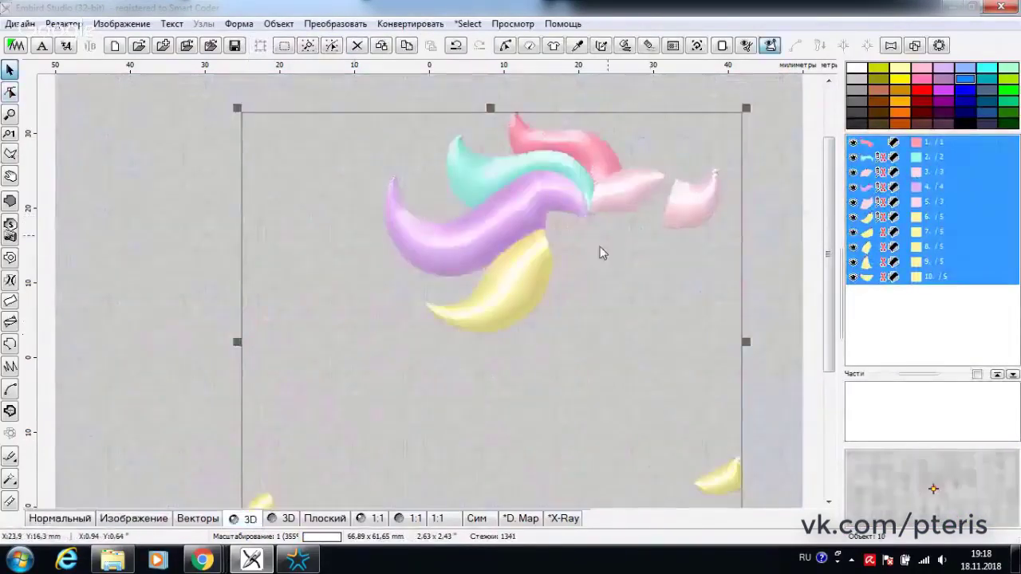
{"action": "scroll", "coordinate": [711, 220], "scroll_direction": "down", "scroll_amount": 1}
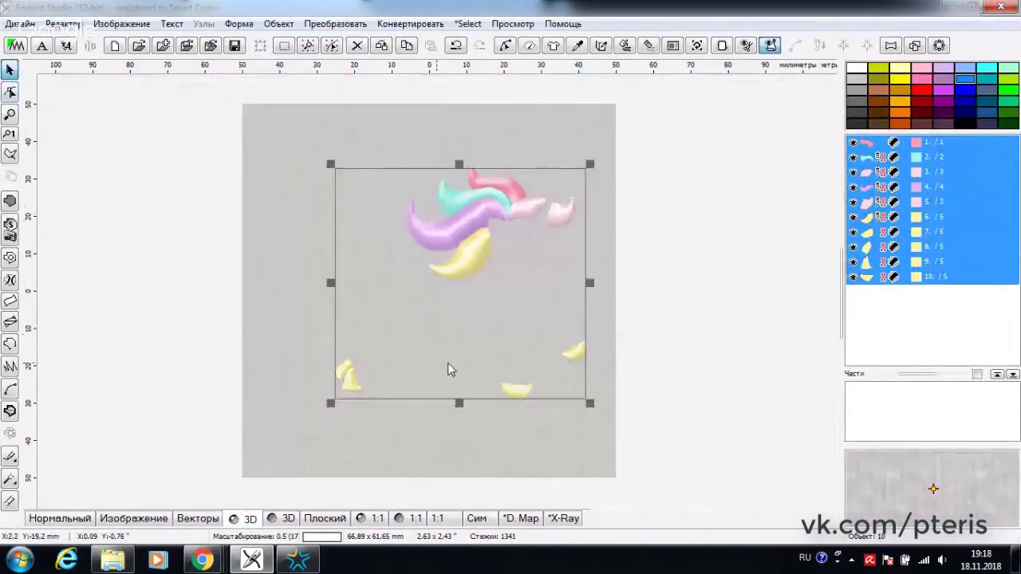
{"action": "scroll", "coordinate": [455, 338], "scroll_direction": "up", "scroll_amount": 1}
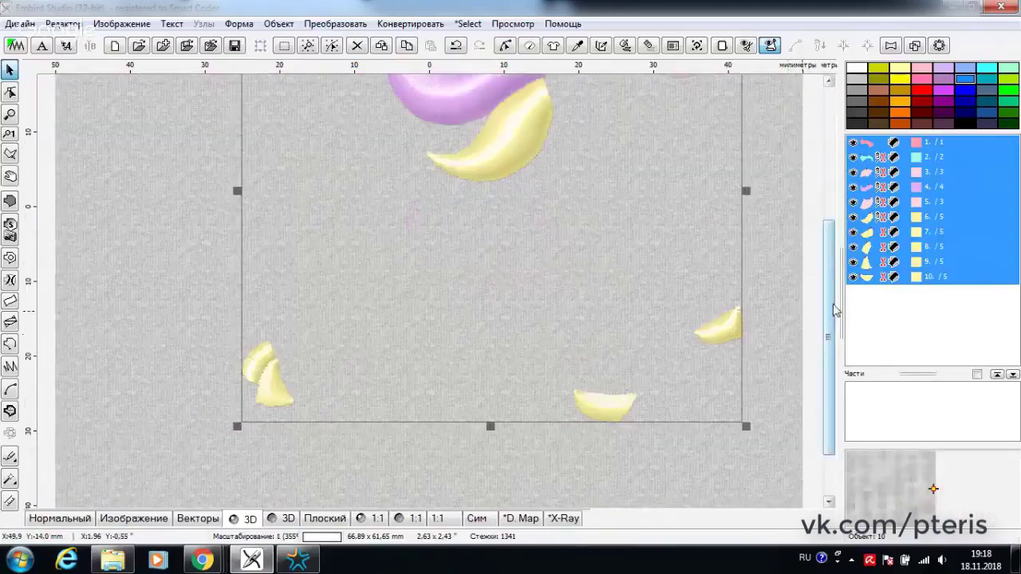
{"action": "left_click_drag", "start_coordinate": [836, 311], "coordinate": [842, 217]}
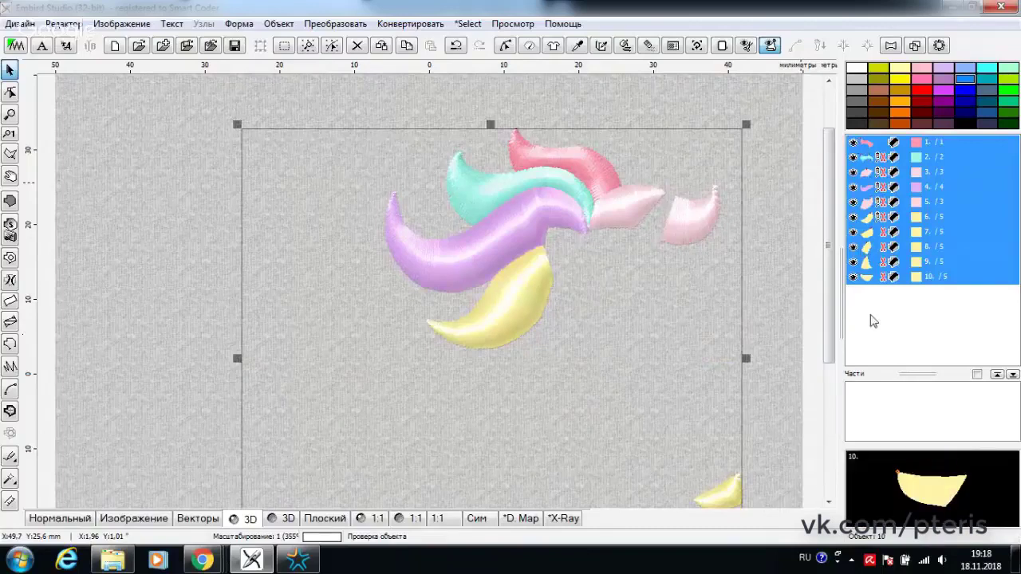
{"action": "left_click", "coordinate": [913, 276]}
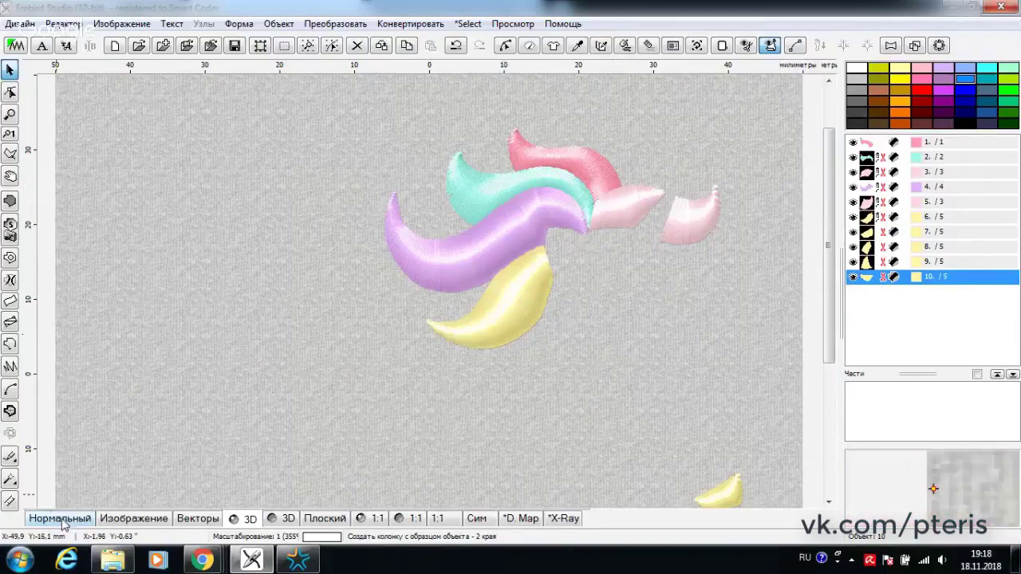
Step: In the normal view, start a magic wand fill object and select the turquoise, lilac and yellow tail sections
{"action": "left_click", "coordinate": [87, 523]}
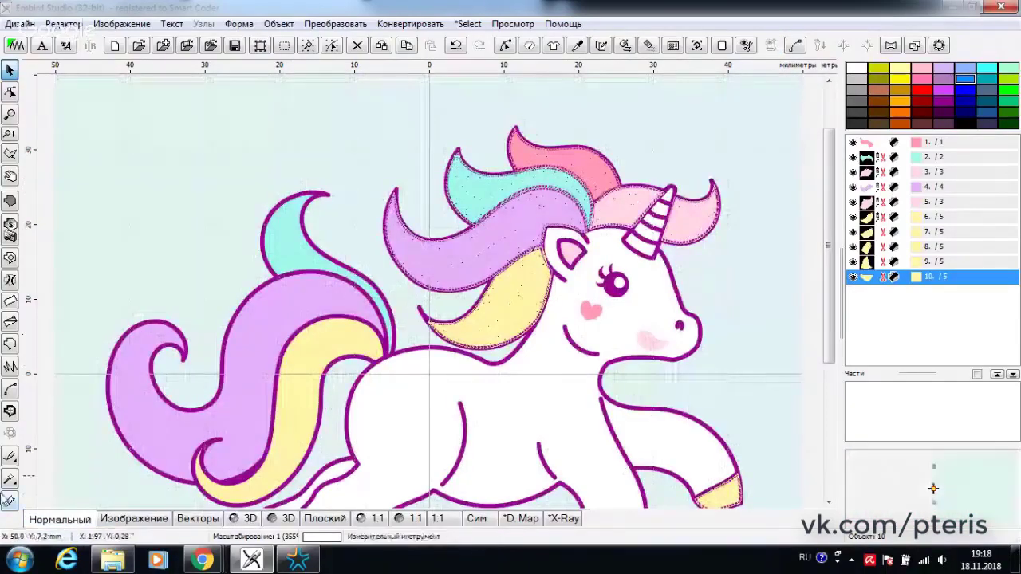
{"action": "left_click", "coordinate": [10, 481]}
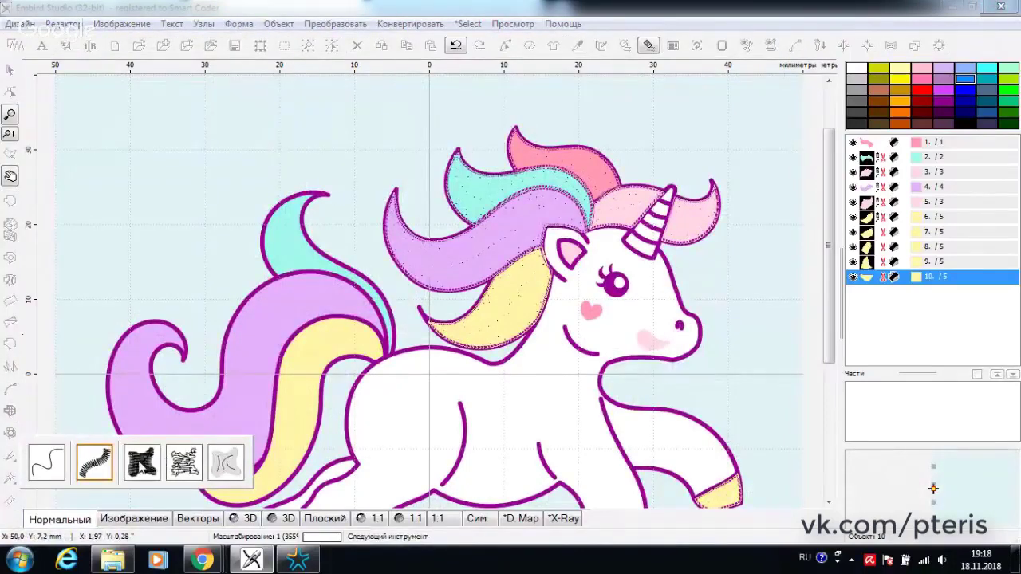
{"action": "left_click", "coordinate": [142, 462]}
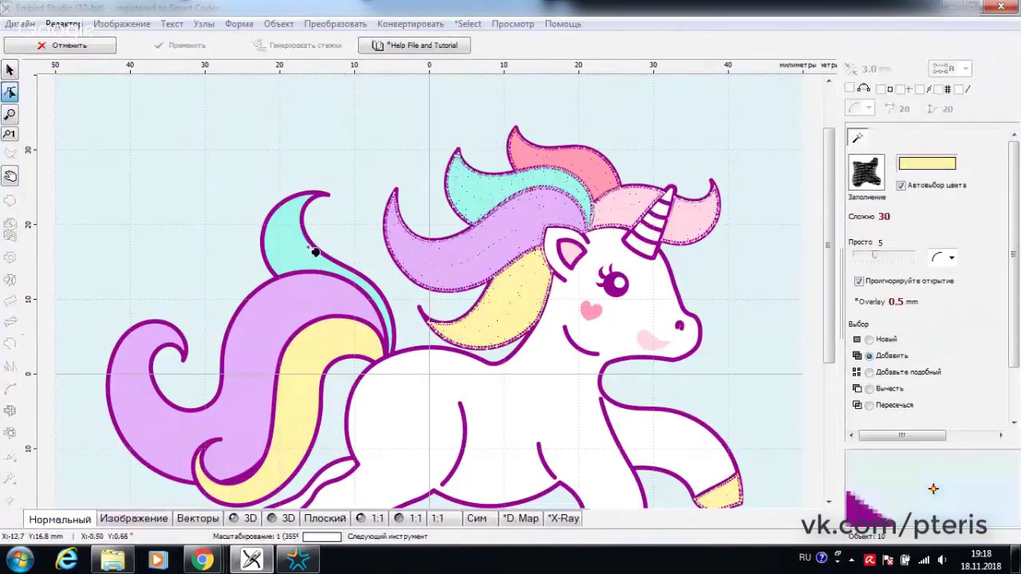
{"action": "left_click", "coordinate": [300, 250]}
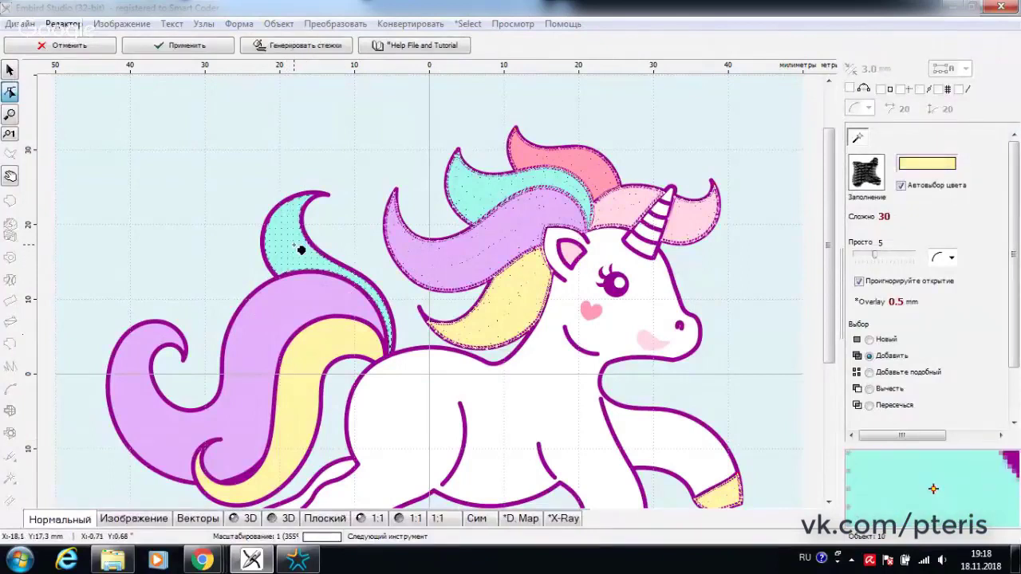
{"action": "left_click", "coordinate": [287, 301]}
{"action": "left_click", "coordinate": [327, 349]}
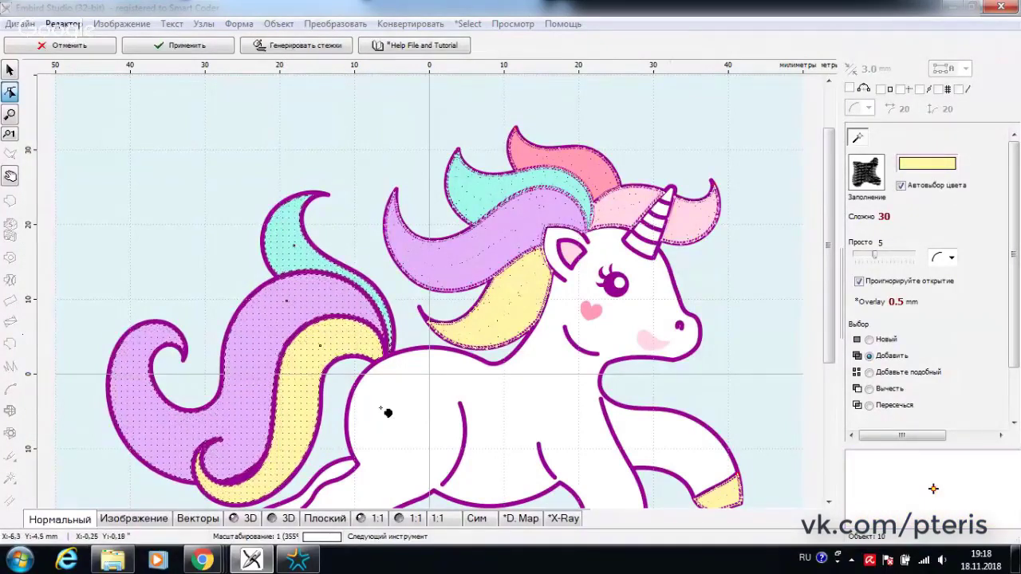
Step: Add the white body and the far front and rear legs to the selection and generate the fill stitches
{"action": "left_click", "coordinate": [645, 318]}
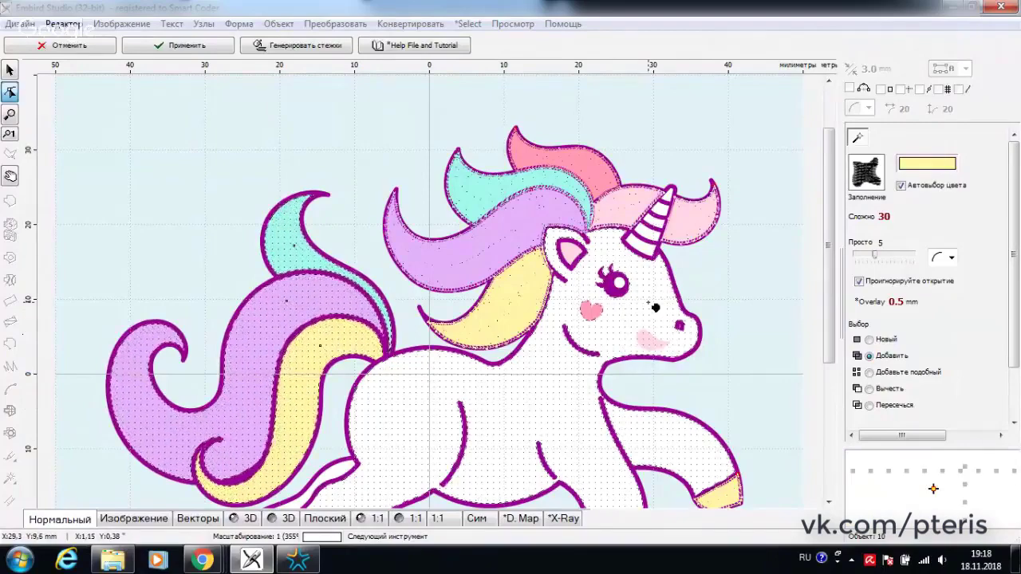
{"action": "left_click_drag", "start_coordinate": [828, 265], "coordinate": [828, 336]}
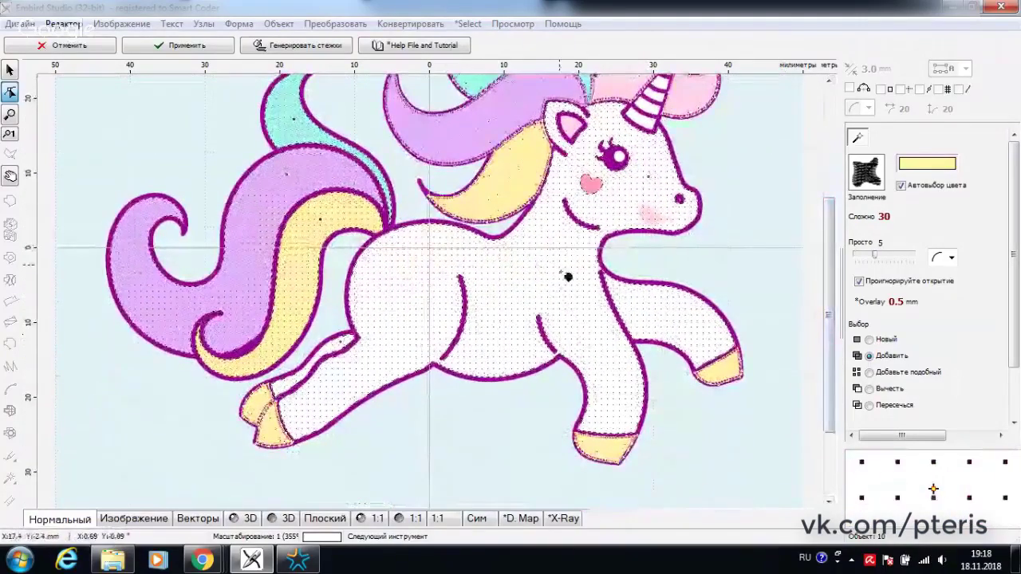
{"action": "left_click", "coordinate": [294, 46]}
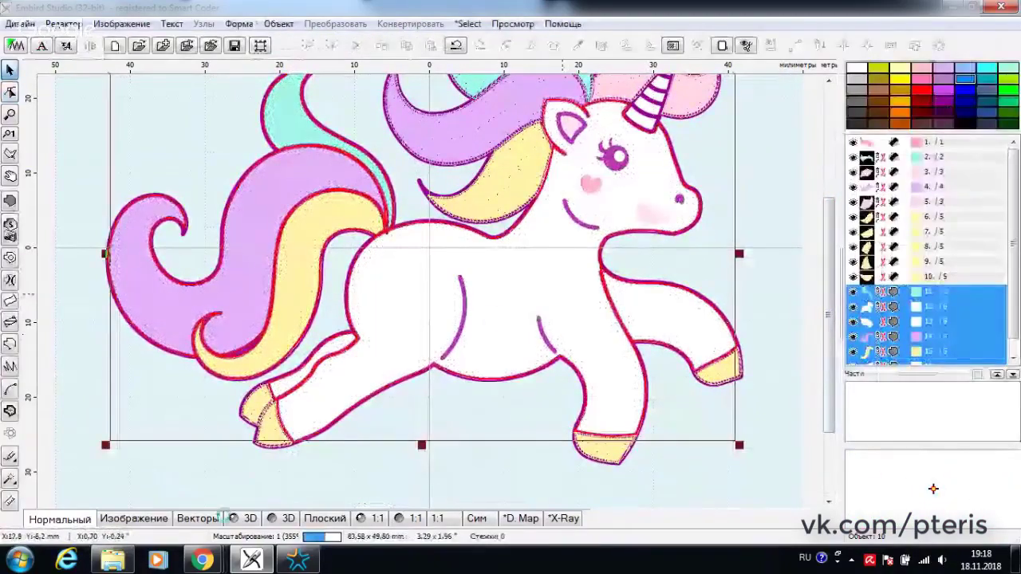
Step: Examine the filled body and tail together with the mane in the 3D preview
{"action": "left_click", "coordinate": [250, 518]}
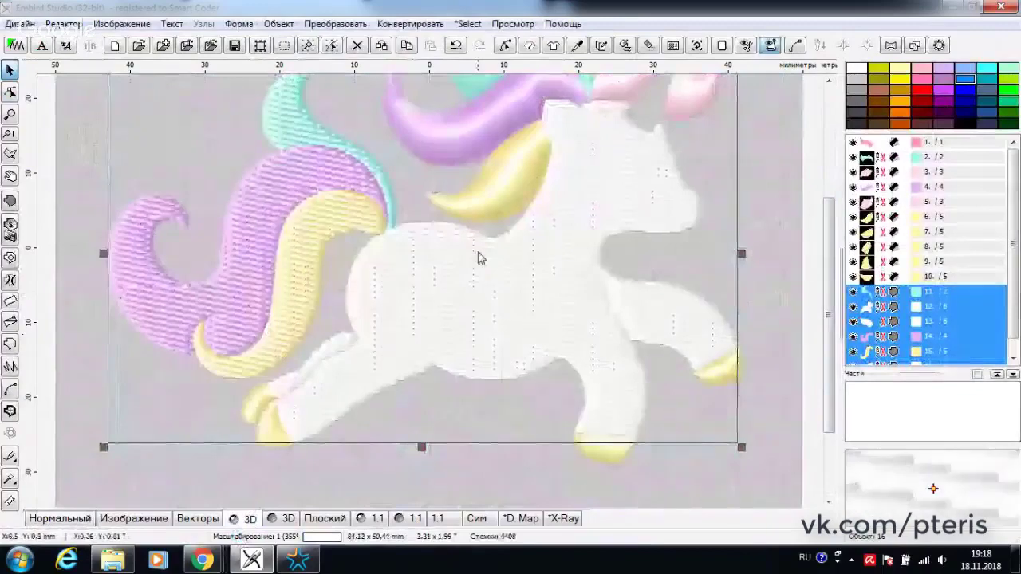
{"action": "mouse_move", "coordinate": [826, 308]}
{"action": "left_mouse_down"}
{"action": "mouse_move", "coordinate": [830, 246]}
{"action": "mouse_move", "coordinate": [828, 315]}
{"action": "mouse_move", "coordinate": [827, 287]}
{"action": "left_mouse_up"}
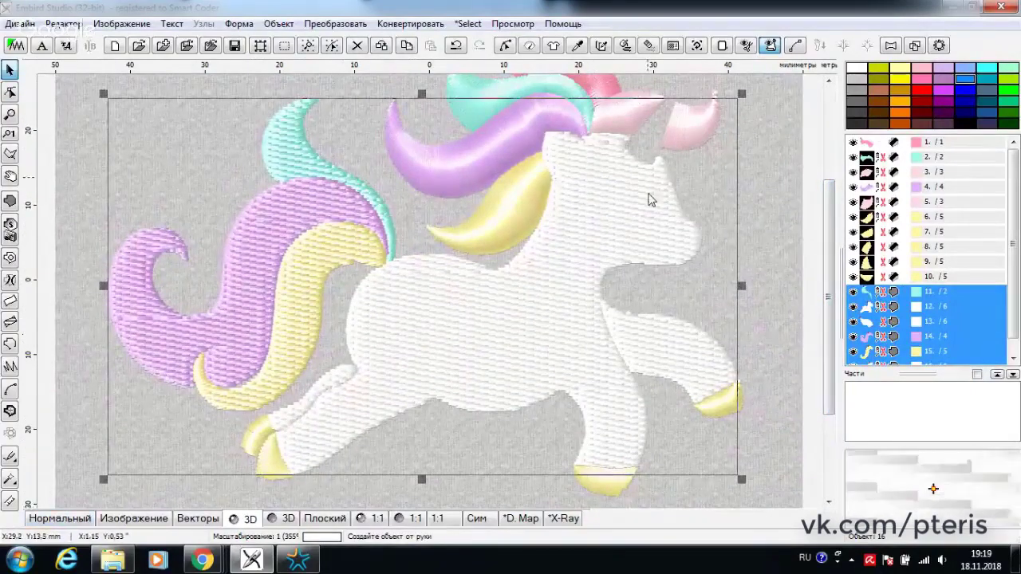
{"action": "left_click_drag", "start_coordinate": [828, 227], "coordinate": [829, 203]}
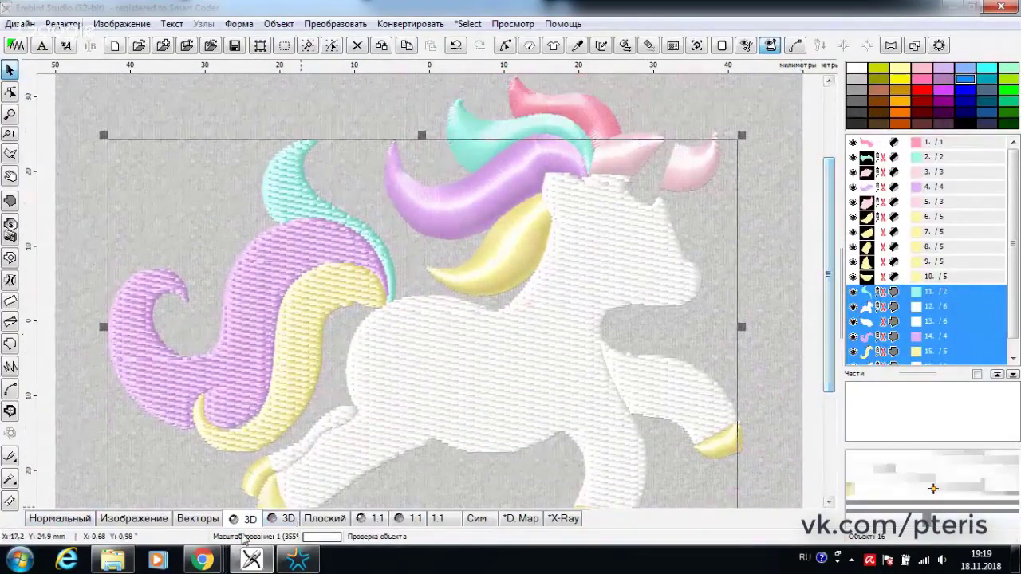
Step: Select the five white horn segments with a magic wand column object in the normal view and generate their stitches
{"action": "left_click", "coordinate": [9, 479]}
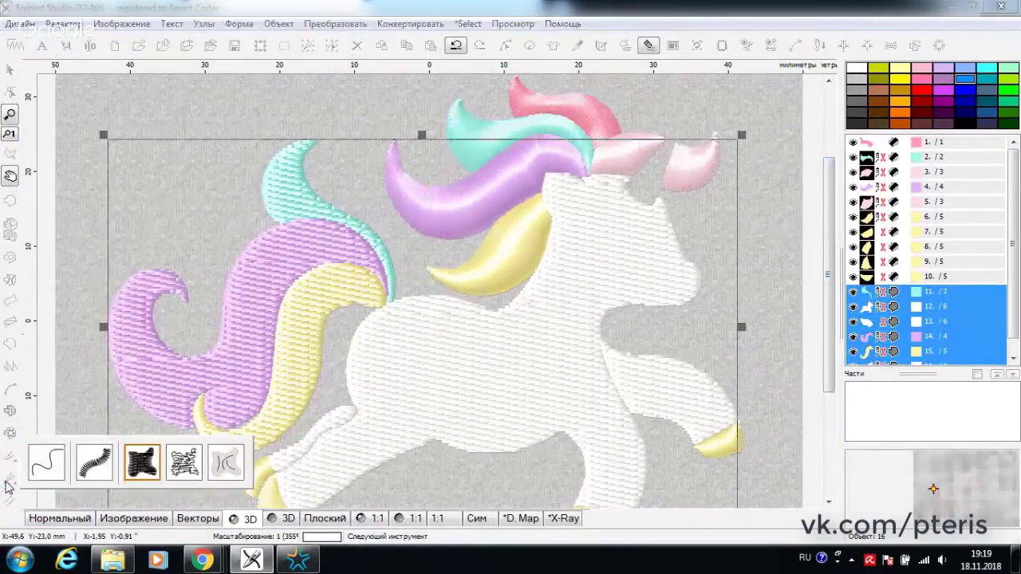
{"action": "left_click", "coordinate": [100, 464]}
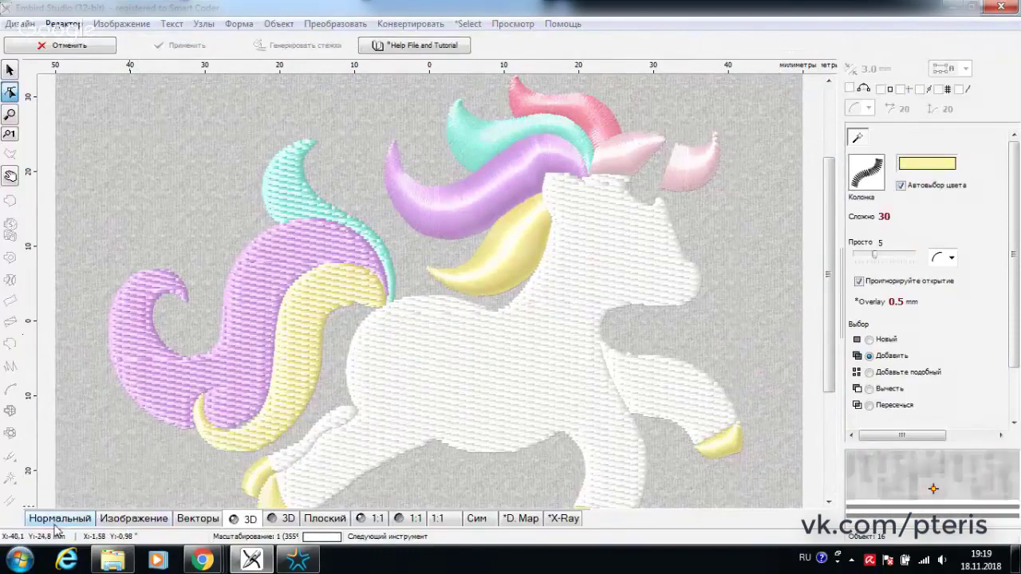
{"action": "left_click", "coordinate": [58, 519]}
{"action": "left_click", "coordinate": [643, 197]}
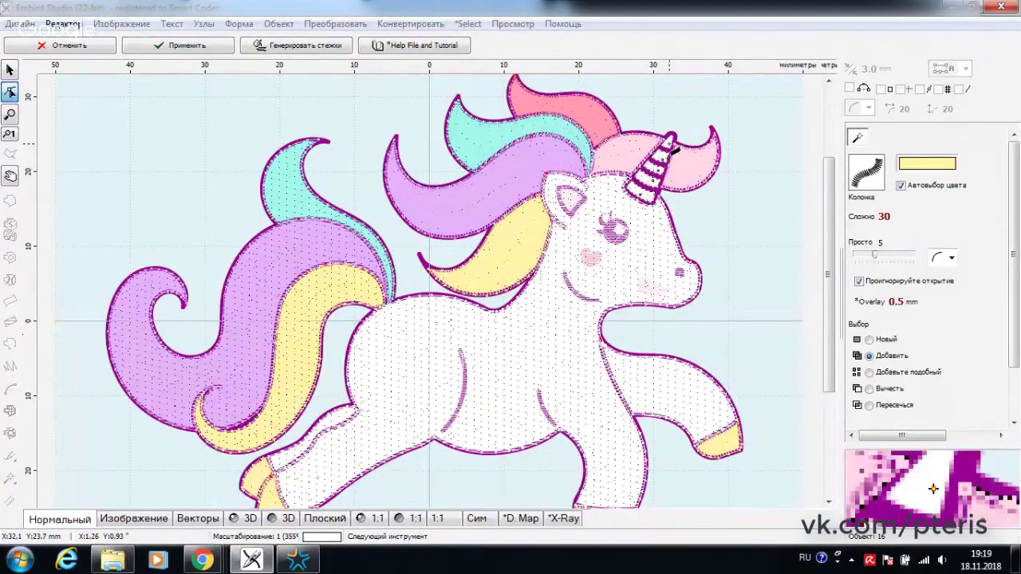
{"action": "left_click", "coordinate": [281, 46]}
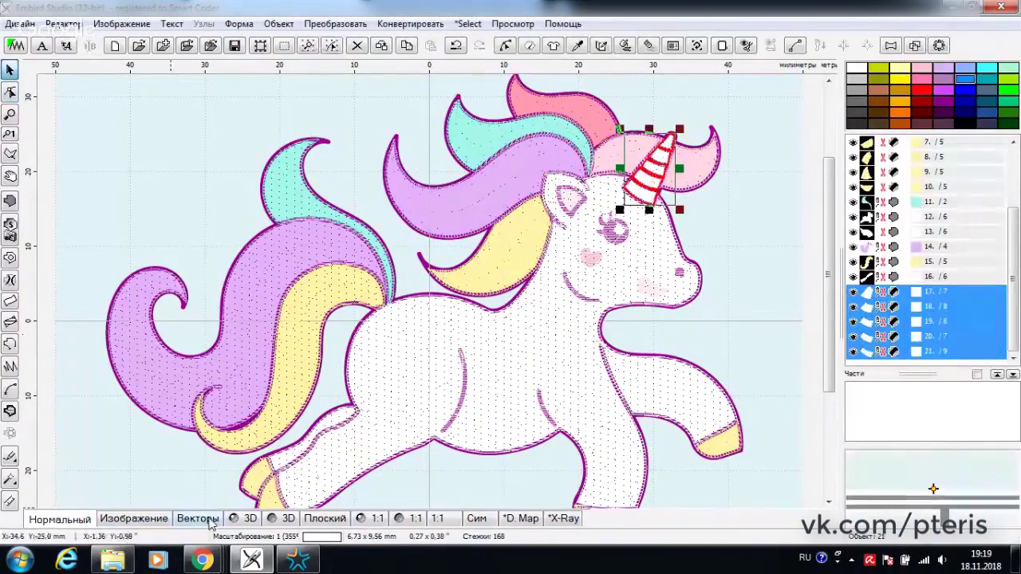
Step: Start another magic wand column object for the small face details and set its complexity to 15
{"action": "left_click", "coordinate": [11, 479]}
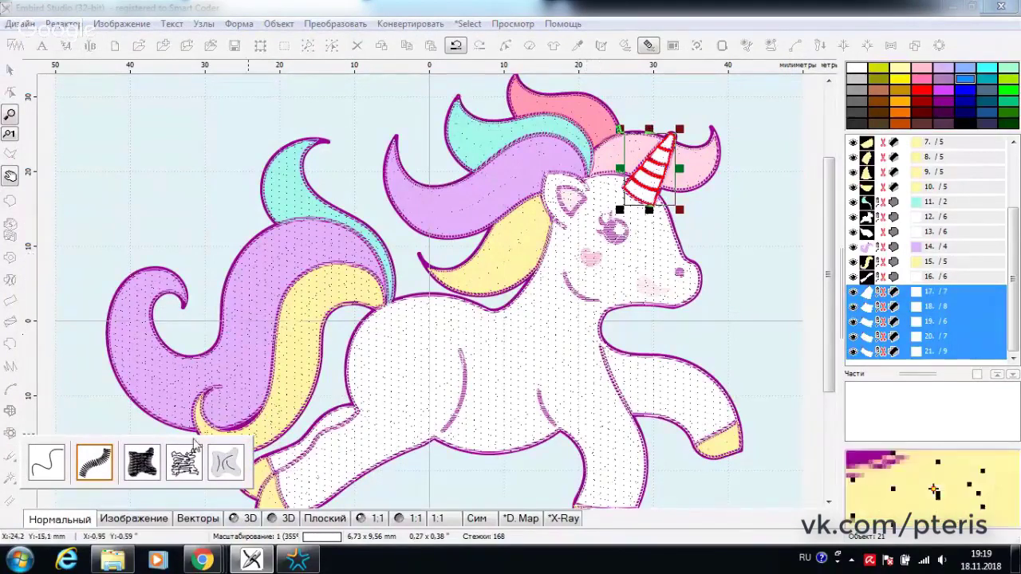
{"action": "left_click", "coordinate": [95, 465]}
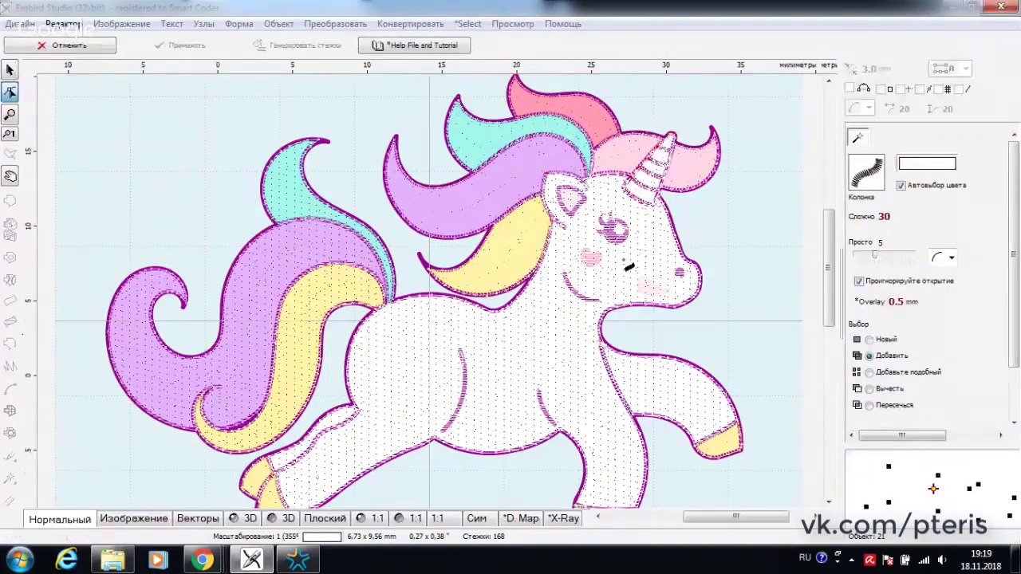
{"action": "scroll", "coordinate": [629, 268], "scroll_direction": "up", "scroll_amount": 2}
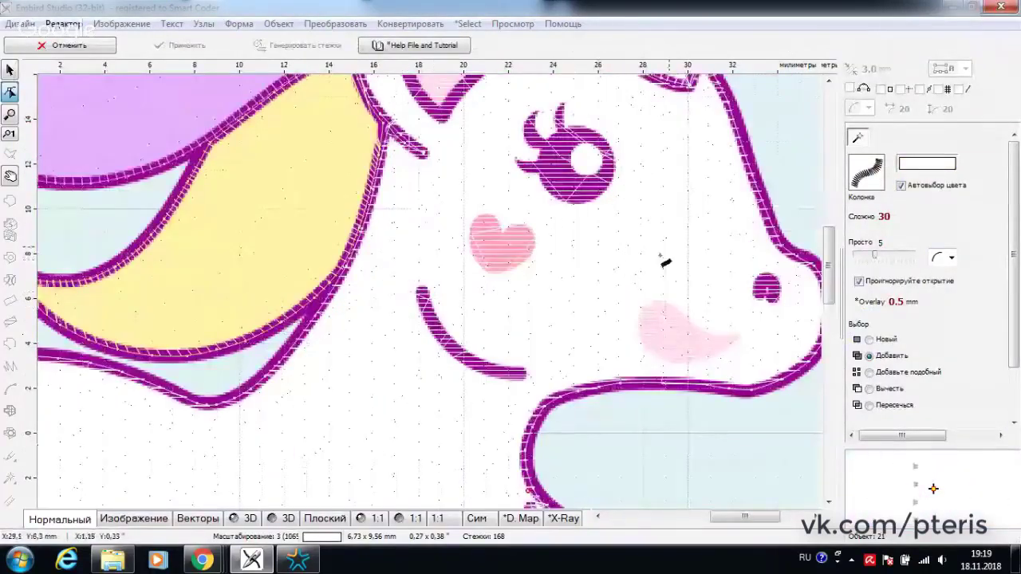
{"action": "scroll", "coordinate": [690, 269], "scroll_direction": "up", "scroll_amount": 1}
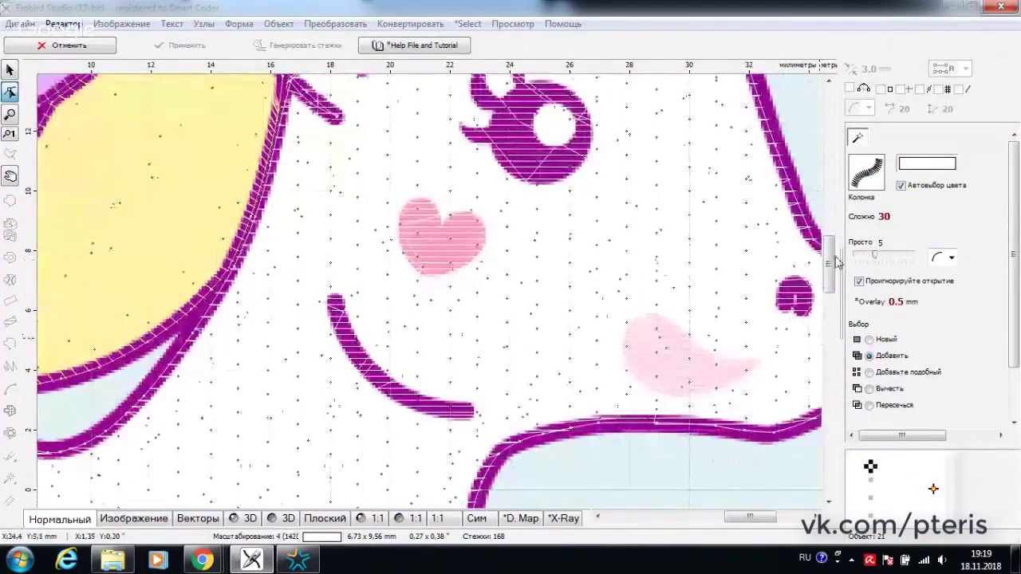
{"action": "mouse_move", "coordinate": [831, 263]}
{"action": "left_mouse_down"}
{"action": "mouse_move", "coordinate": [831, 239]}
{"action": "mouse_move", "coordinate": [830, 257]}
{"action": "left_mouse_up"}
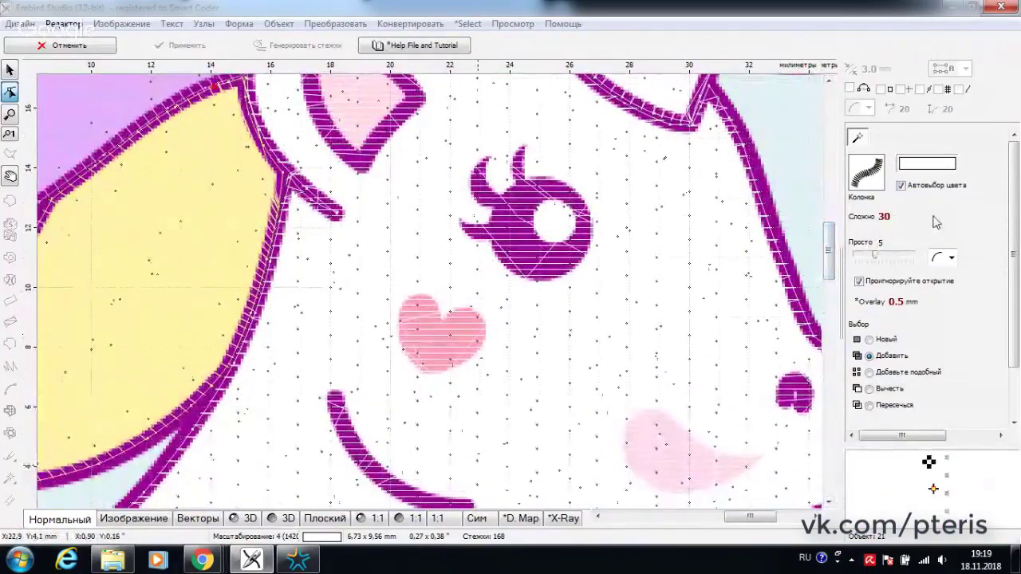
{"action": "left_click", "coordinate": [870, 221]}
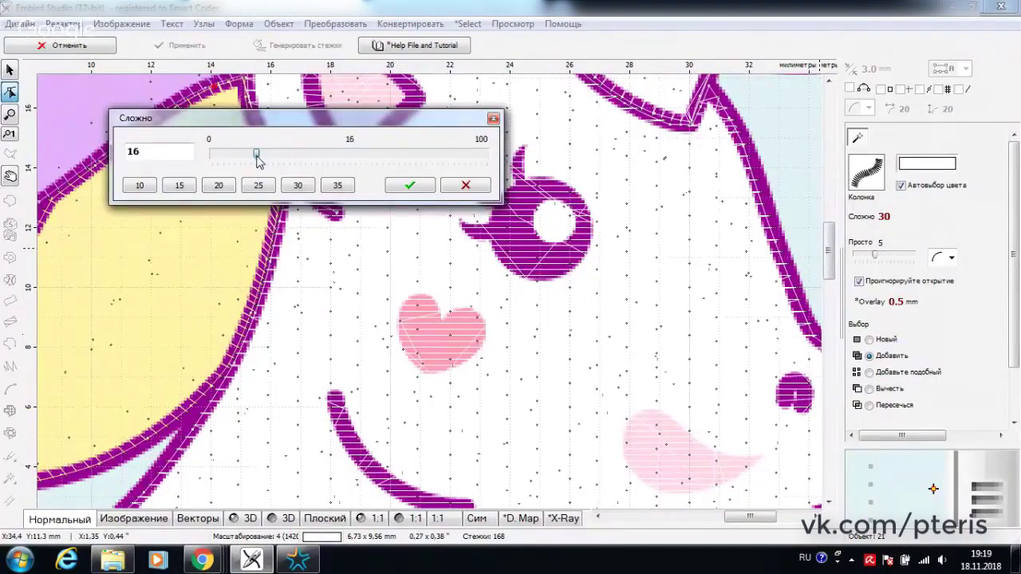
{"action": "left_click", "coordinate": [411, 186]}
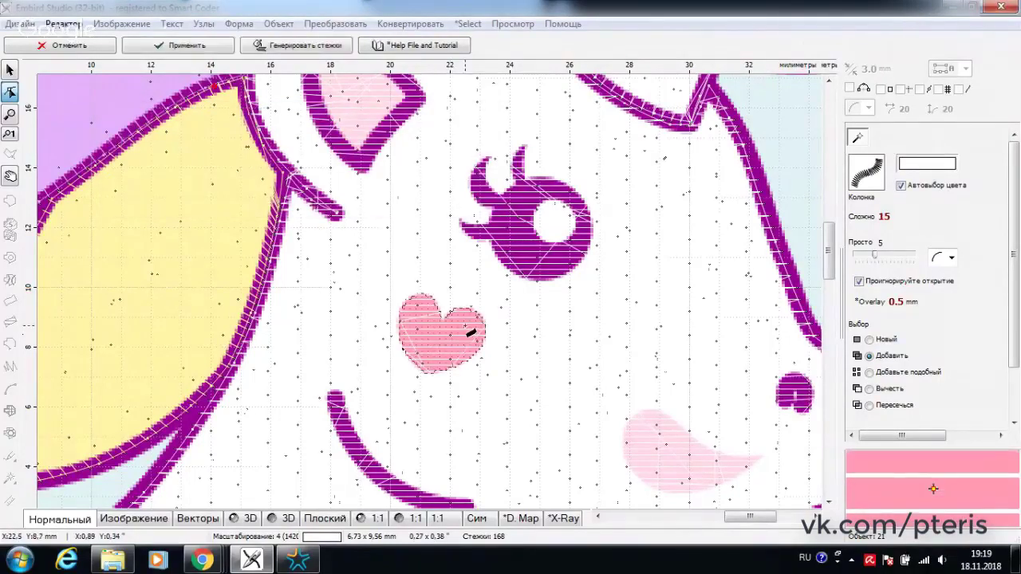
Step: Add the pink cheek heart and inner ear to the selection, generate the column stitches and check the face details in the 3D preview
{"action": "left_click", "coordinate": [466, 335]}
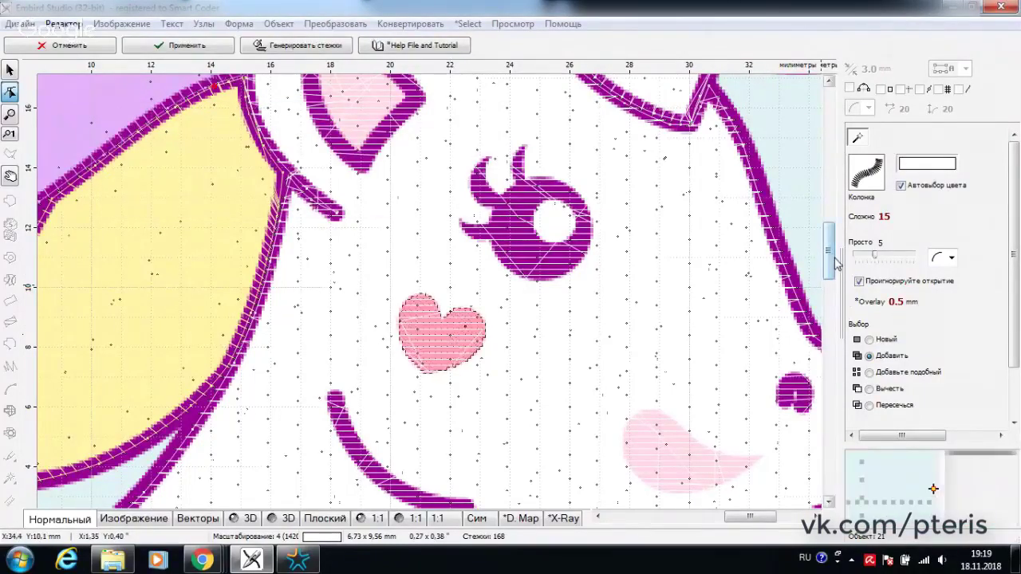
{"action": "left_click_drag", "start_coordinate": [835, 265], "coordinate": [840, 242]}
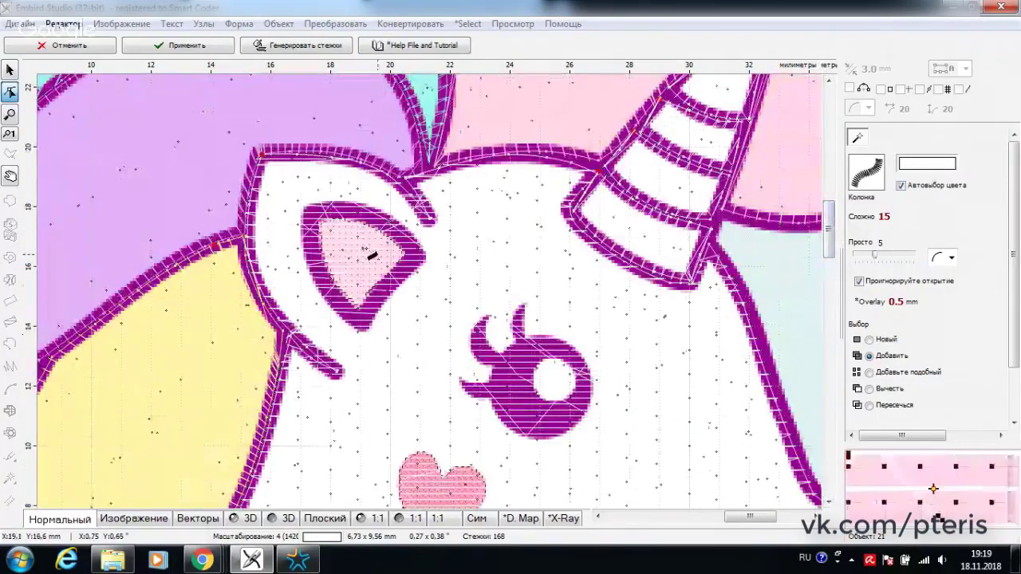
{"action": "left_click", "coordinate": [368, 253]}
{"action": "mouse_move", "coordinate": [832, 245]}
{"action": "left_mouse_down"}
{"action": "mouse_move", "coordinate": [832, 286]}
{"action": "mouse_move", "coordinate": [834, 255]}
{"action": "left_mouse_up"}
{"action": "left_click", "coordinate": [303, 45]}
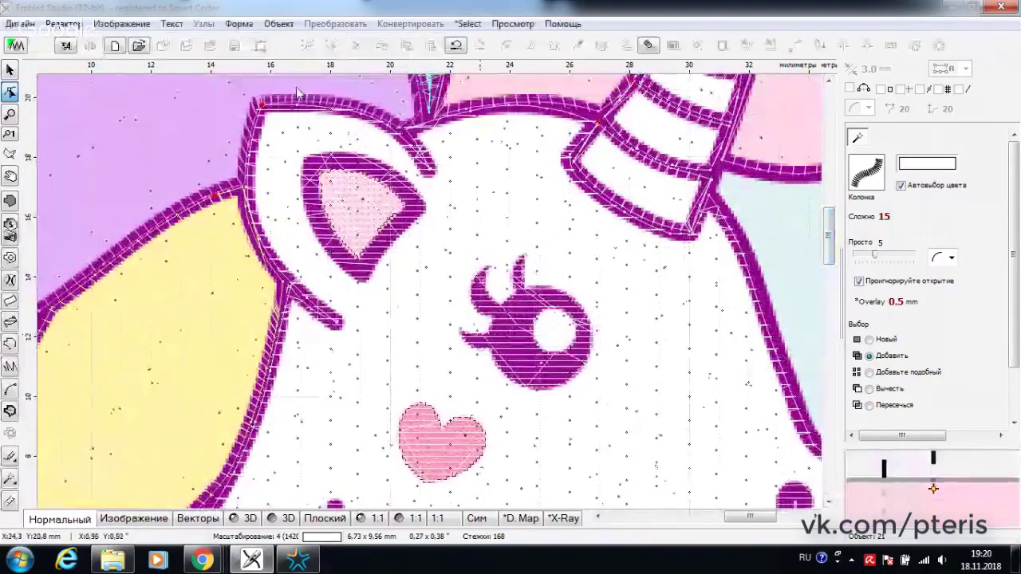
{"action": "left_click", "coordinate": [248, 520]}
{"action": "scroll", "coordinate": [539, 310], "scroll_direction": "down", "scroll_amount": 3}
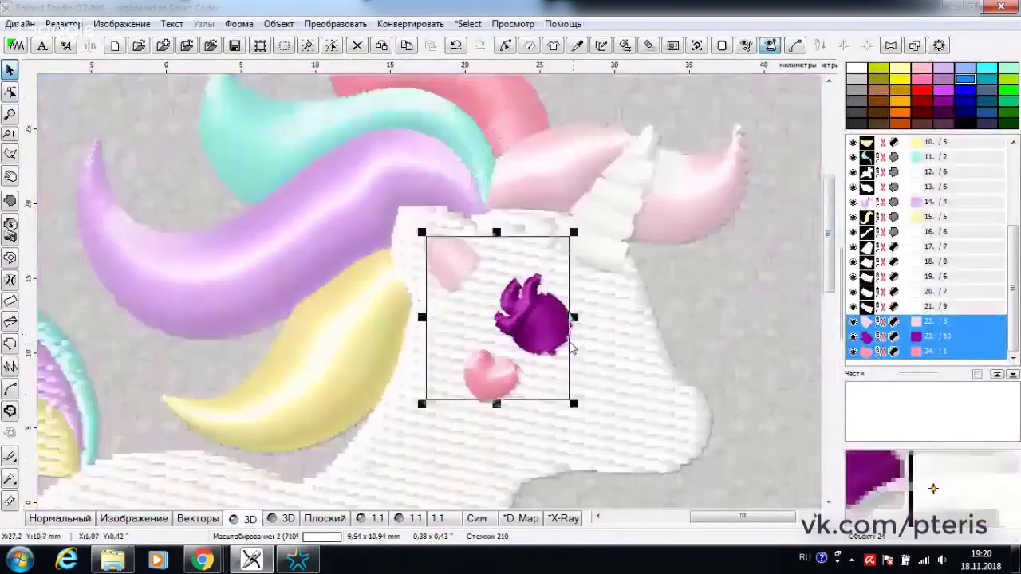
{"action": "scroll", "coordinate": [559, 271], "scroll_direction": "up", "scroll_amount": 1}
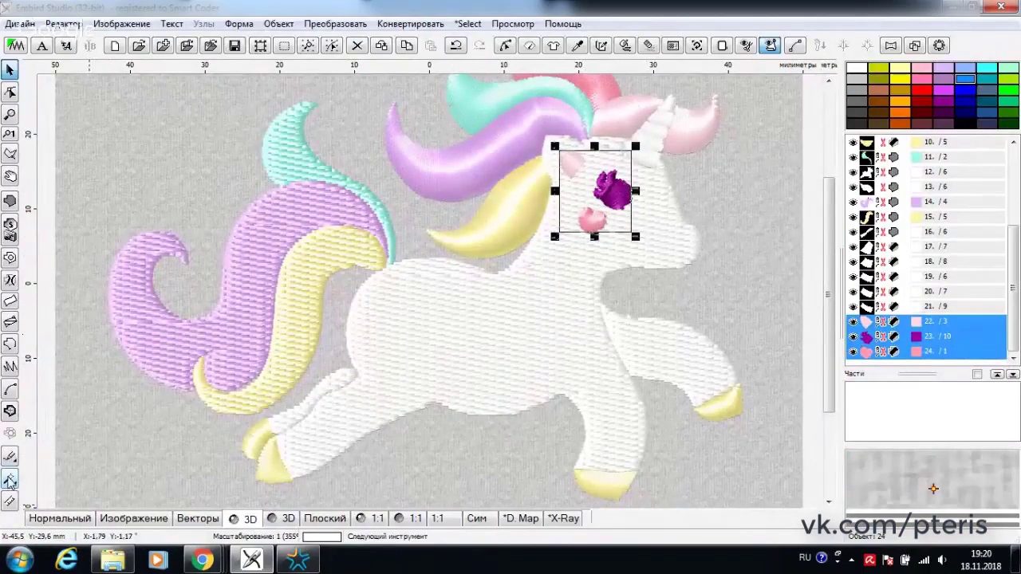
Step: Start a magic wand outline object in the normal view and review the stitch samples, keeping Single Stitch
{"action": "left_click", "coordinate": [69, 519]}
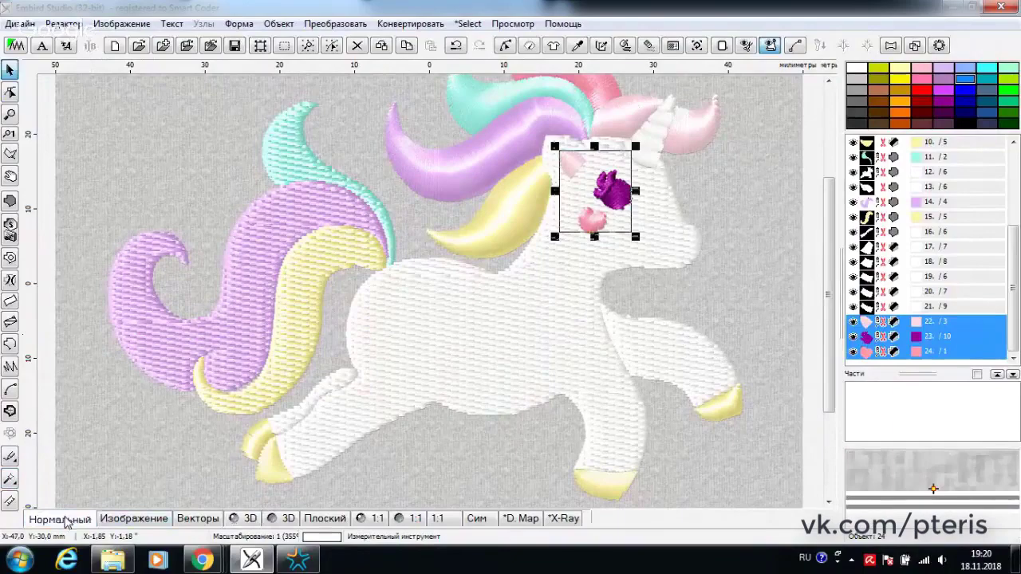
{"action": "left_click", "coordinate": [8, 481]}
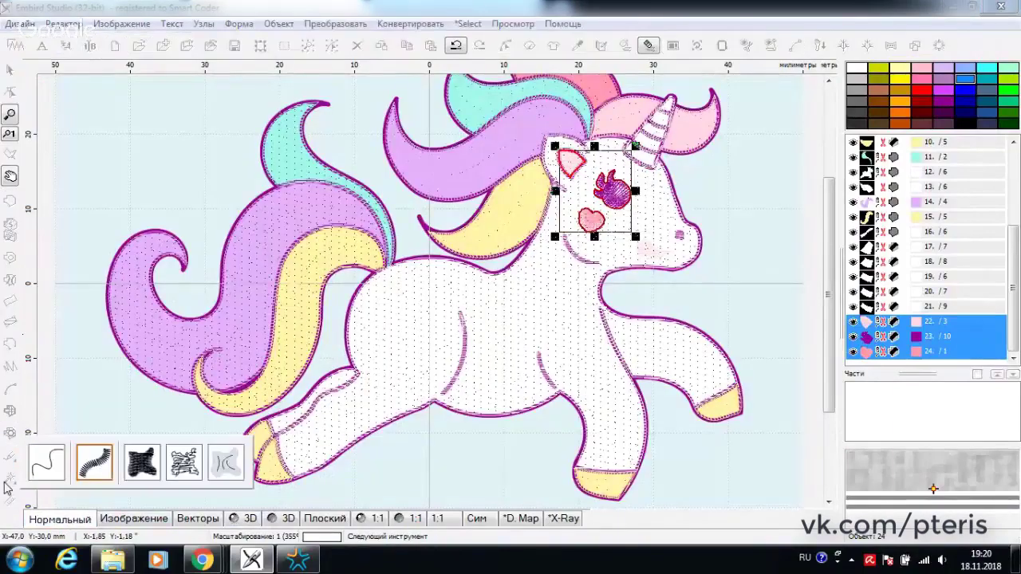
{"action": "left_click", "coordinate": [48, 461]}
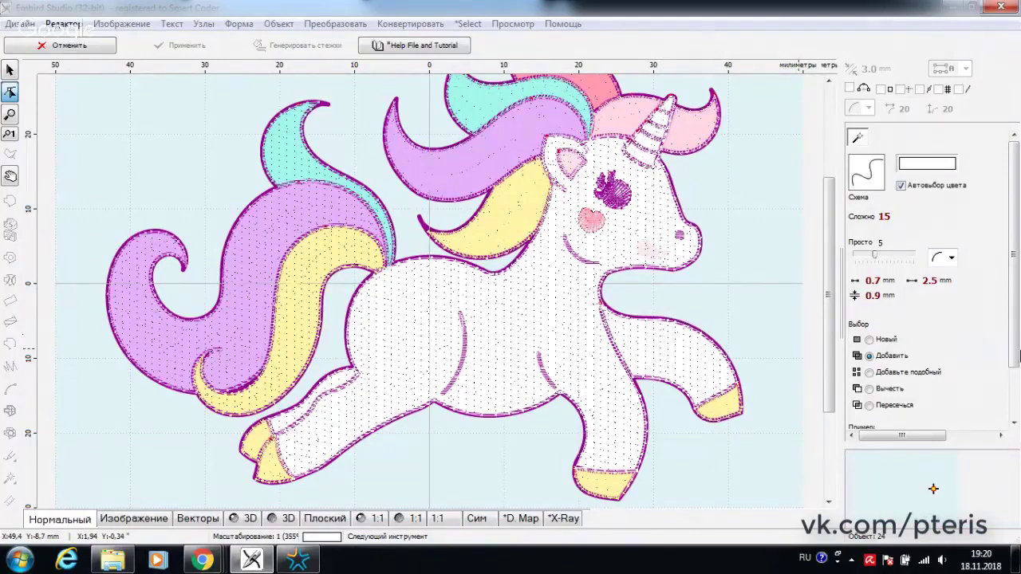
{"action": "left_click_drag", "start_coordinate": [1016, 355], "coordinate": [1017, 405]}
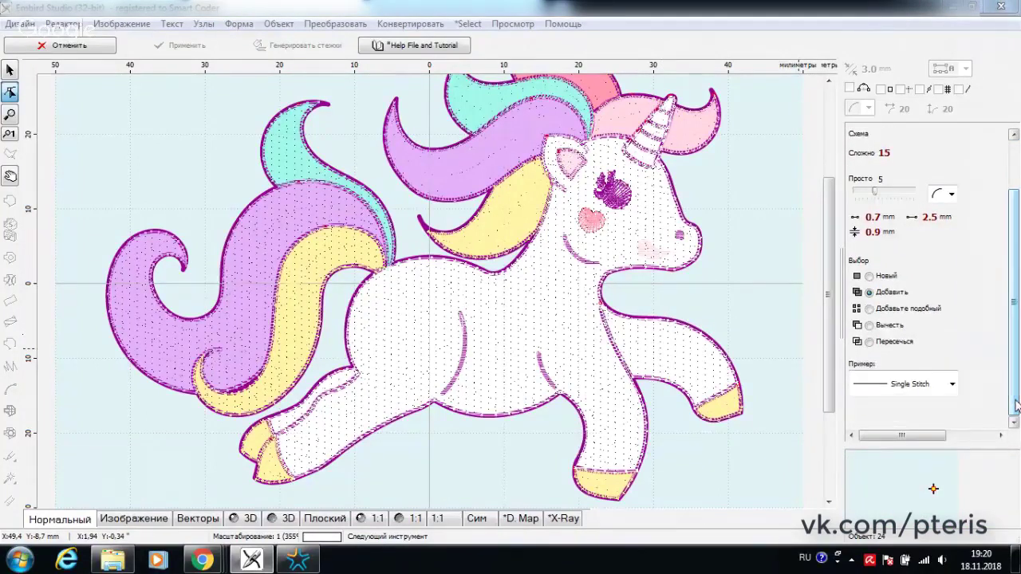
{"action": "left_click", "coordinate": [953, 386]}
{"action": "left_click_drag", "start_coordinate": [953, 273], "coordinate": [971, 239]}
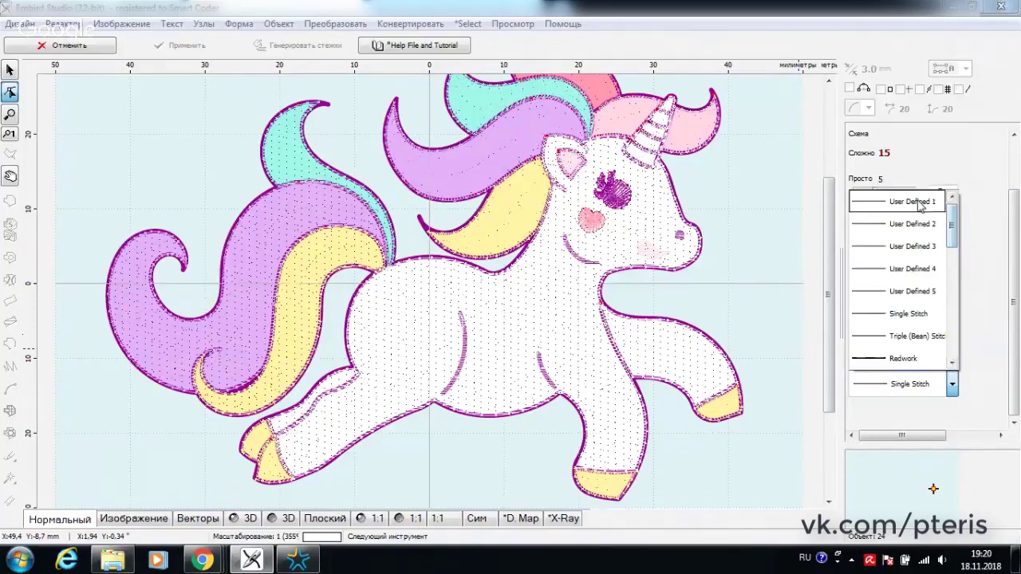
{"action": "left_click_drag", "start_coordinate": [951, 238], "coordinate": [954, 255]}
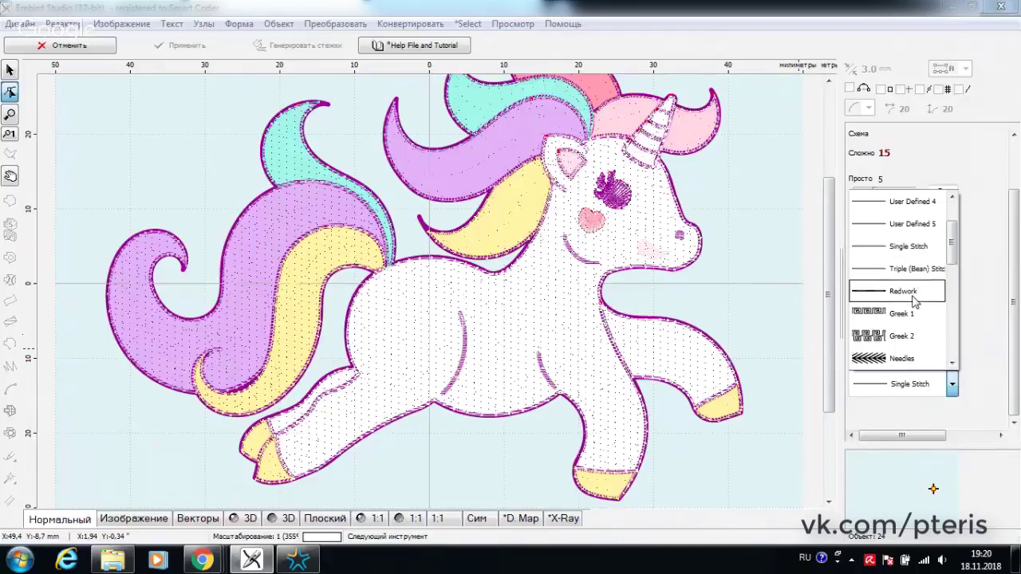
{"action": "left_click", "coordinate": [981, 365]}
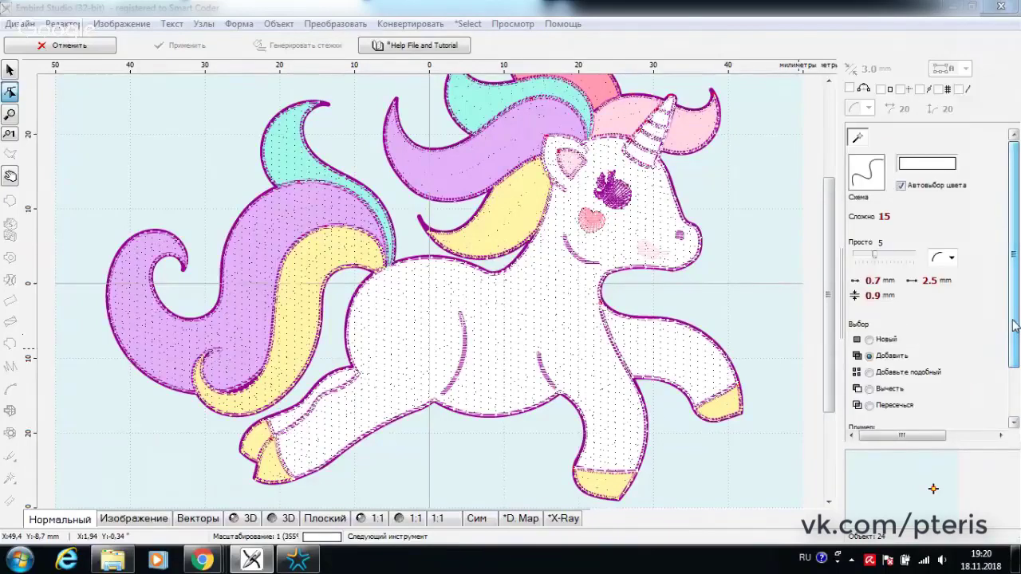
Step: Select the unicorn's purple contour, generate its single-stitch outlines and check them in the 3D preview
{"action": "scroll", "coordinate": [950, 389], "scroll_direction": "up", "scroll_amount": 2}
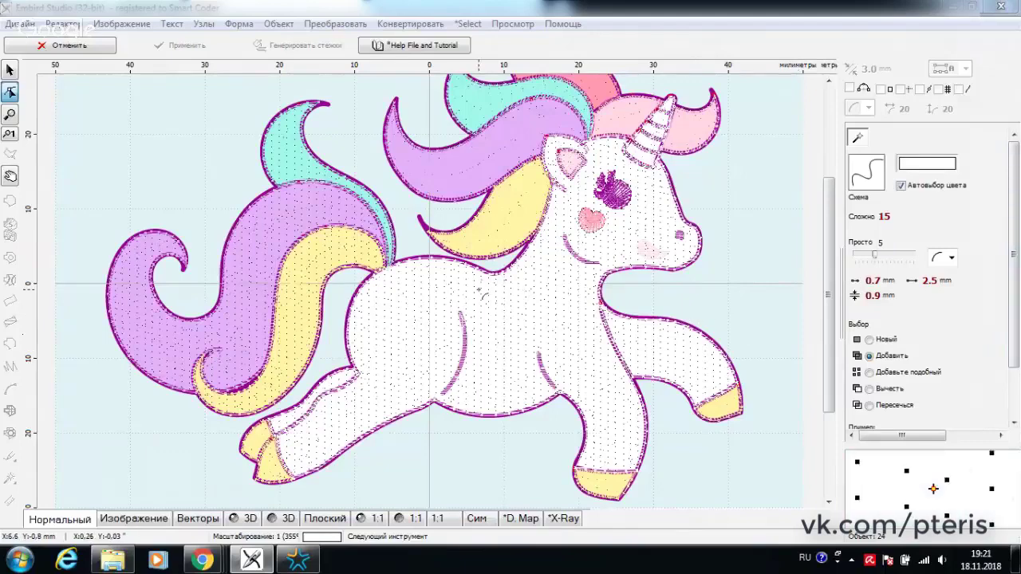
{"action": "scroll", "coordinate": [428, 273], "scroll_direction": "up", "scroll_amount": 1}
{"action": "scroll", "coordinate": [427, 272], "scroll_direction": "up", "scroll_amount": 2}
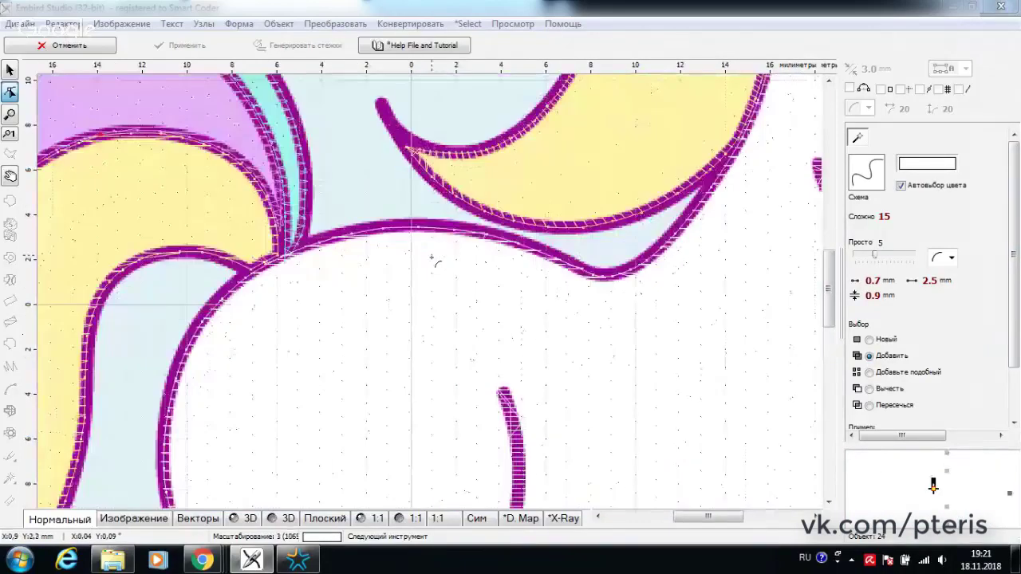
{"action": "left_click", "coordinate": [427, 229]}
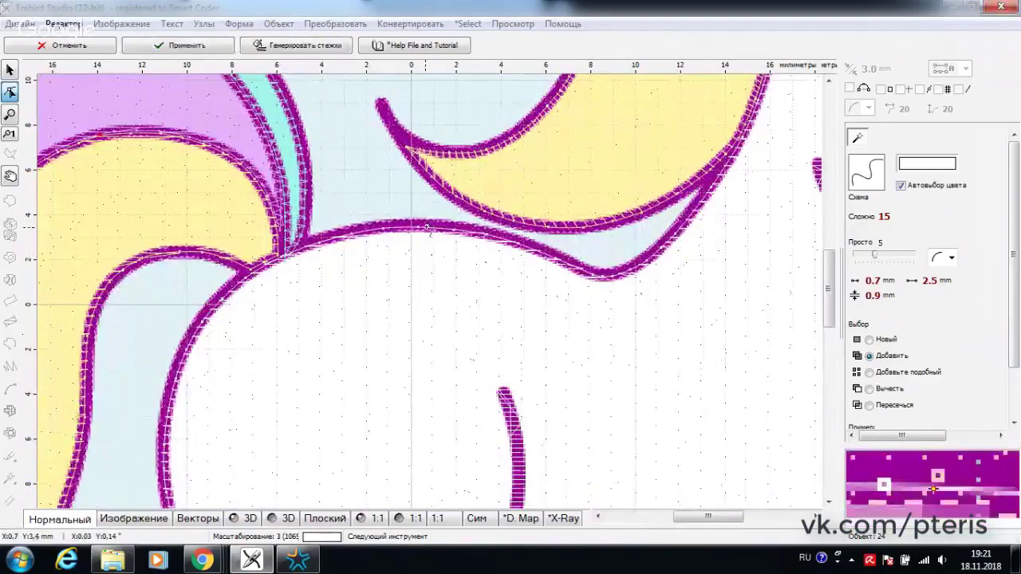
{"action": "scroll", "coordinate": [558, 303], "scroll_direction": "down", "scroll_amount": 1}
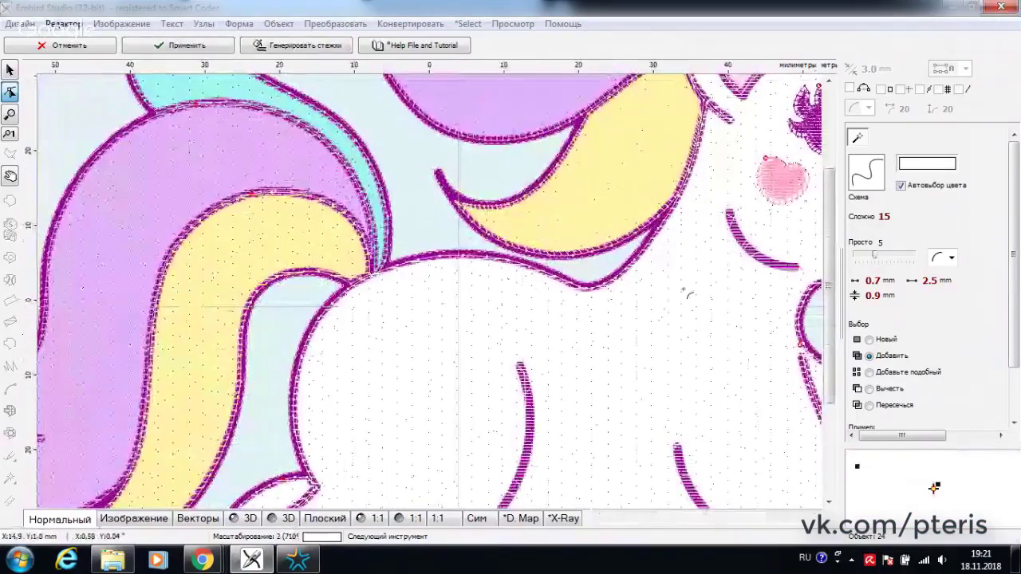
{"action": "scroll", "coordinate": [688, 293], "scroll_direction": "down", "scroll_amount": 1}
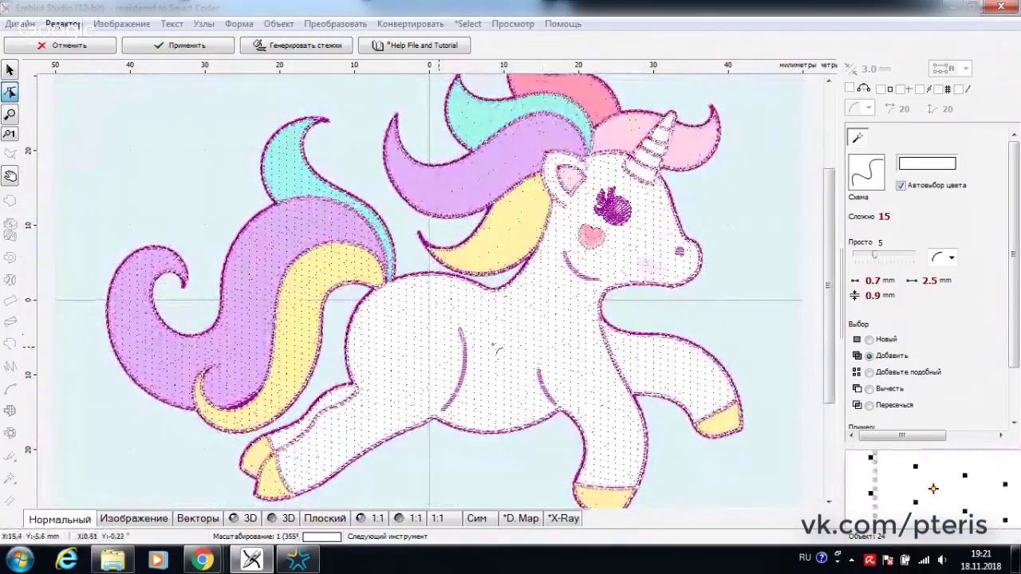
{"action": "left_click", "coordinate": [302, 49]}
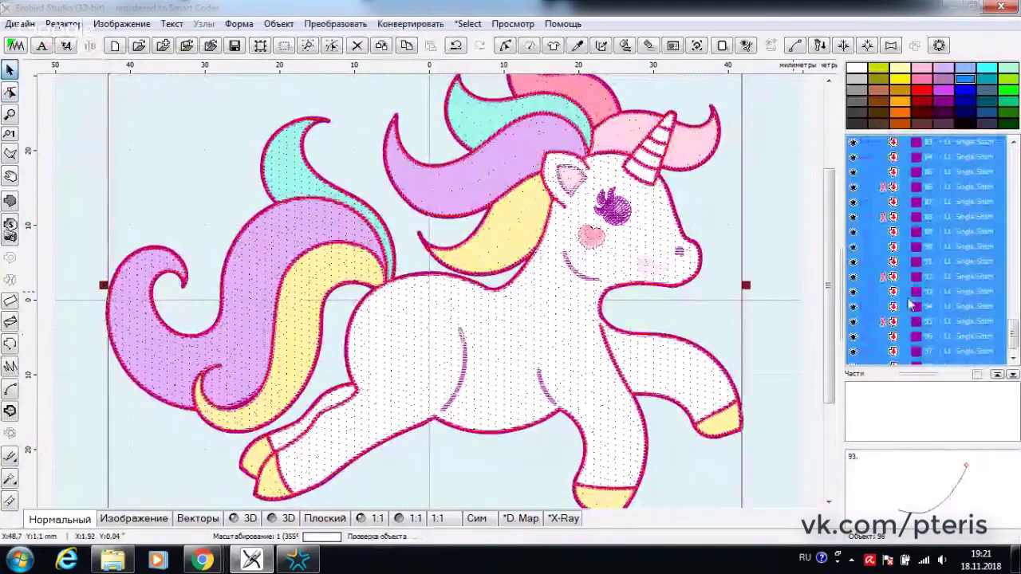
{"action": "left_click", "coordinate": [243, 519]}
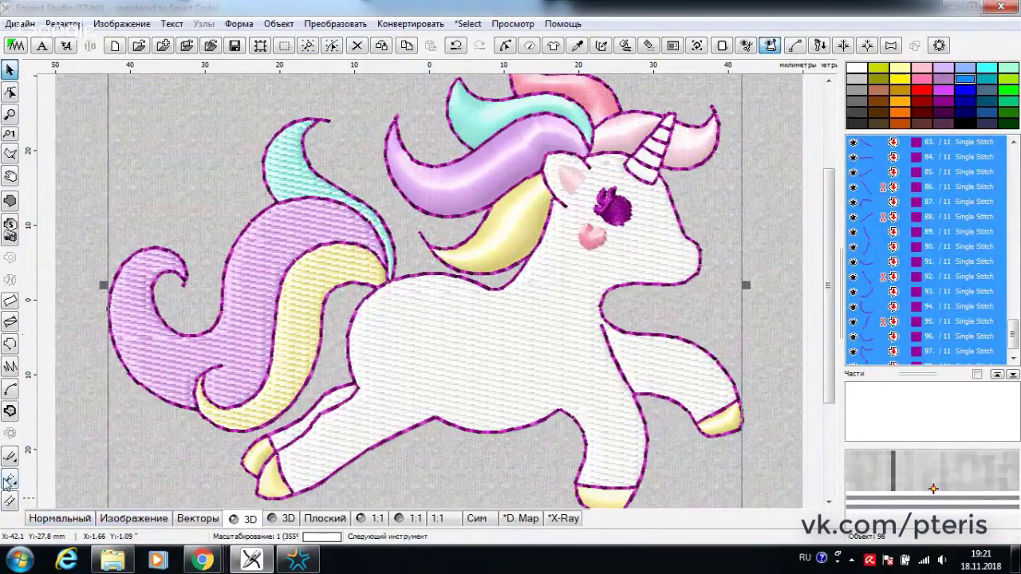
{"action": "left_click", "coordinate": [63, 520]}
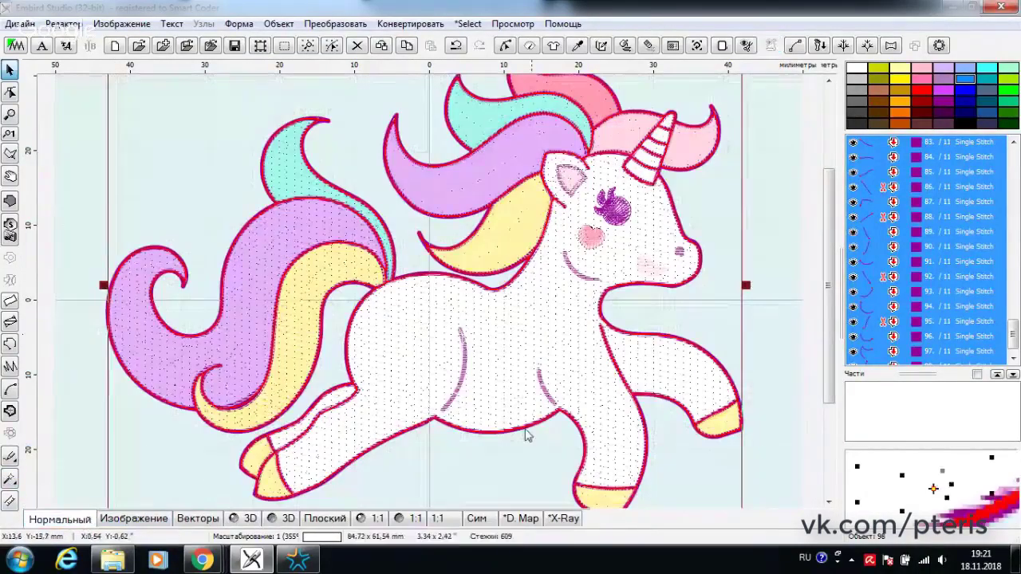
{"action": "left_click", "coordinate": [11, 478]}
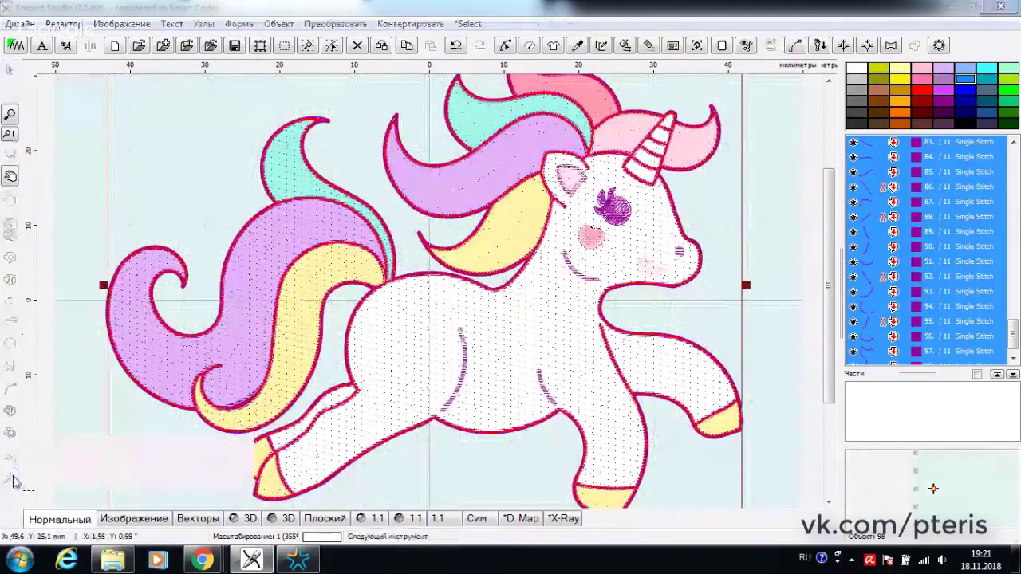
{"action": "left_click", "coordinate": [226, 466]}
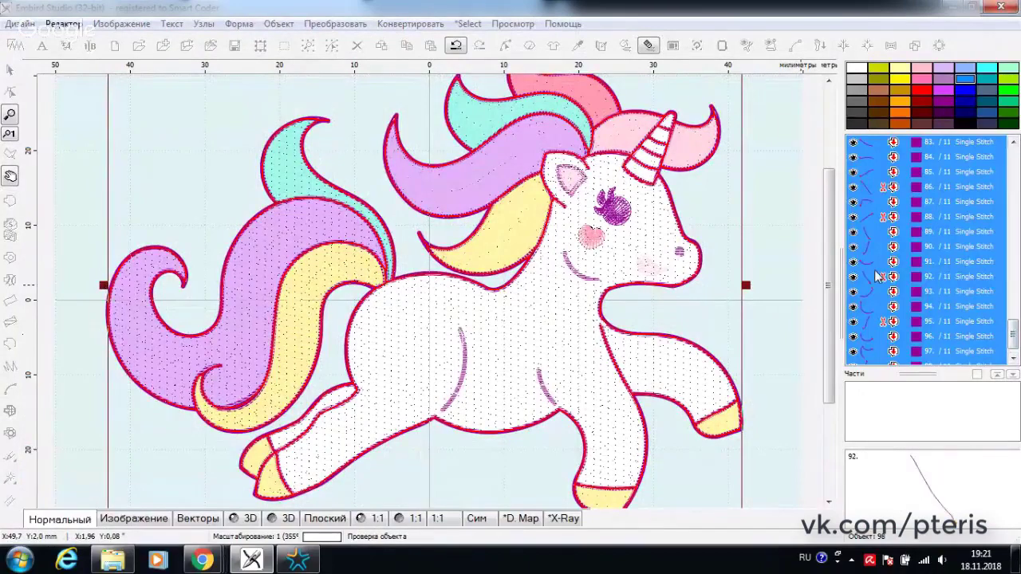
{"action": "key", "text": "Escape"}
{"action": "left_click_drag", "start_coordinate": [1010, 323], "coordinate": [1015, 180]}
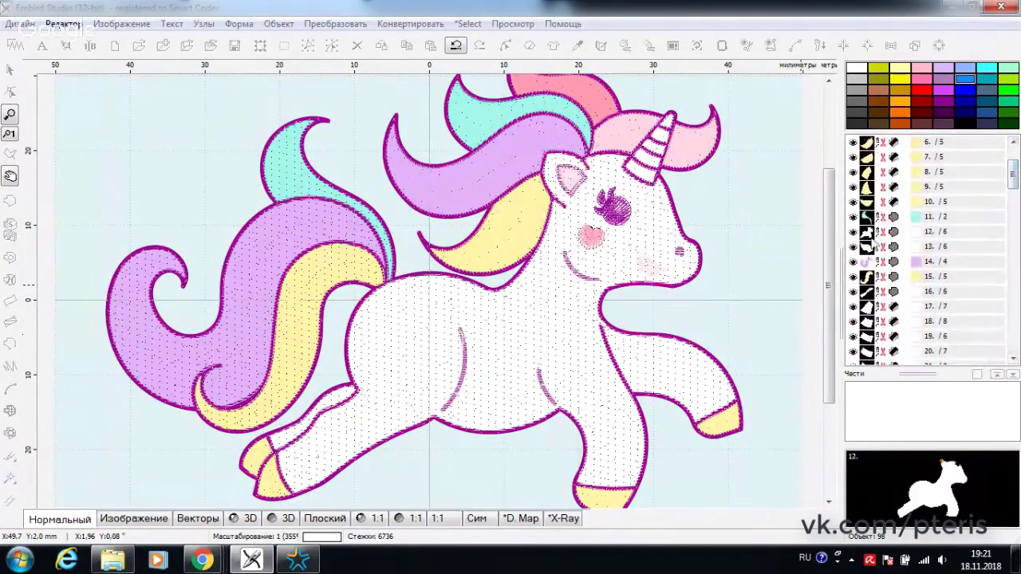
{"action": "left_click", "coordinate": [869, 232]}
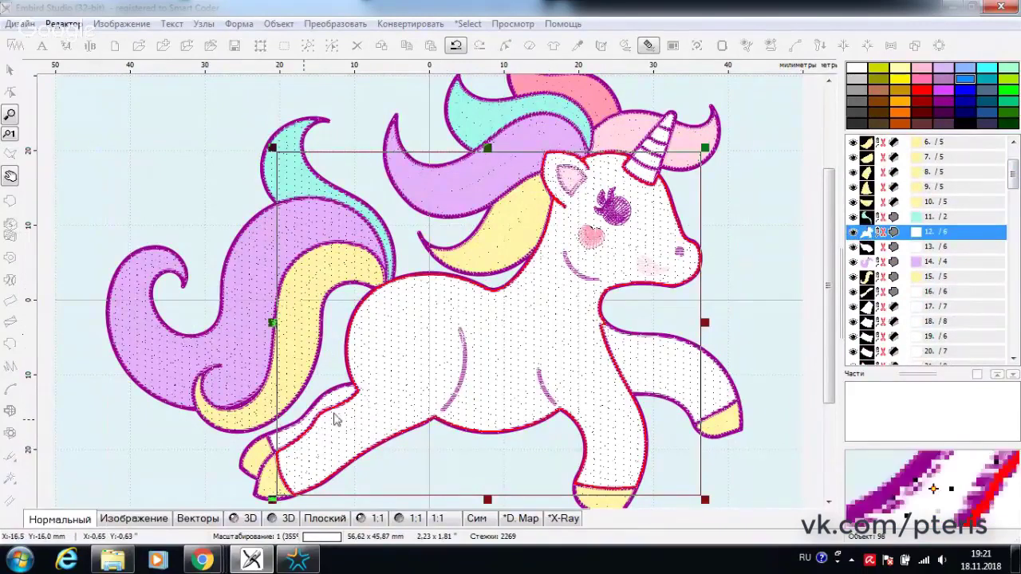
{"action": "key", "text": "Escape"}
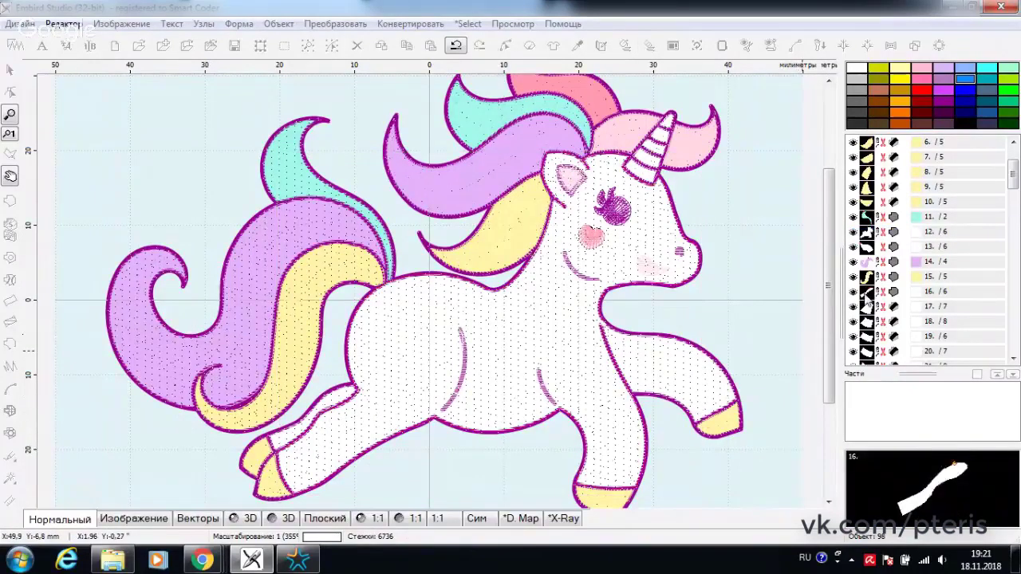
{"action": "mouse_move", "coordinate": [855, 232]}
{"action": "left_click", "coordinate": [912, 233]}
{"action": "key", "text": "Escape"}
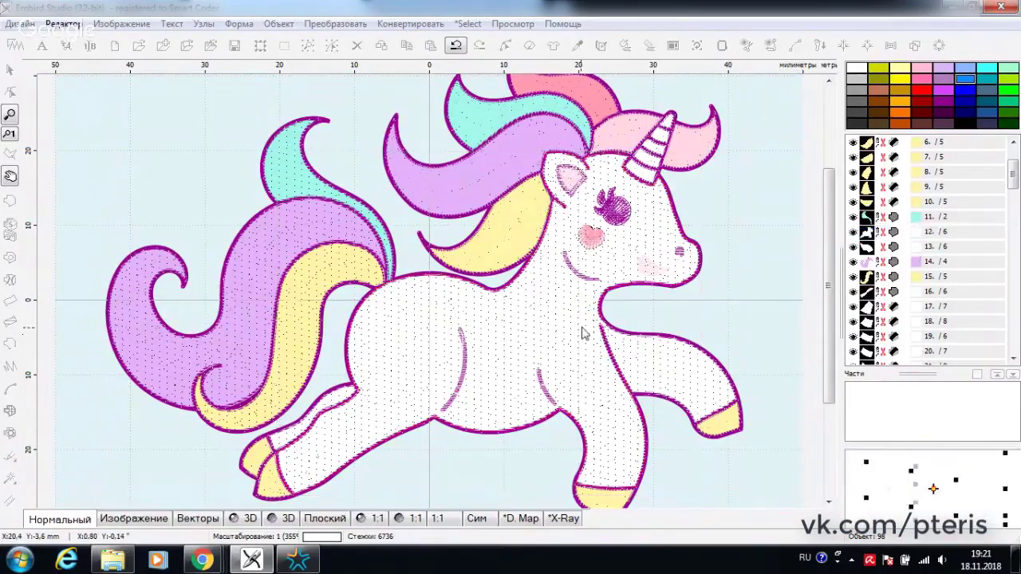
{"action": "scroll", "coordinate": [514, 364], "scroll_direction": "down", "scroll_amount": 1}
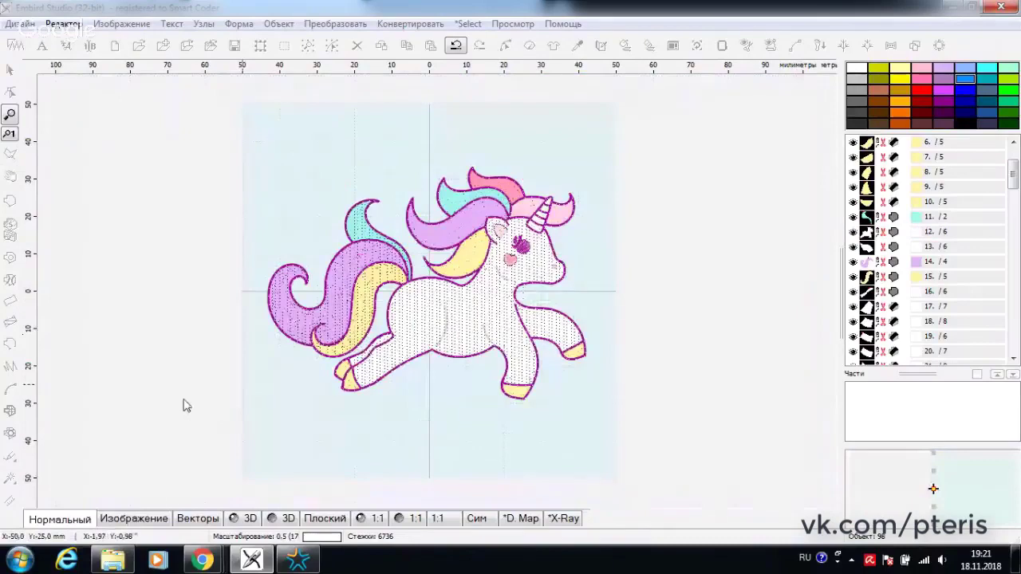
{"action": "scroll", "coordinate": [189, 270], "scroll_direction": "up", "scroll_amount": 1}
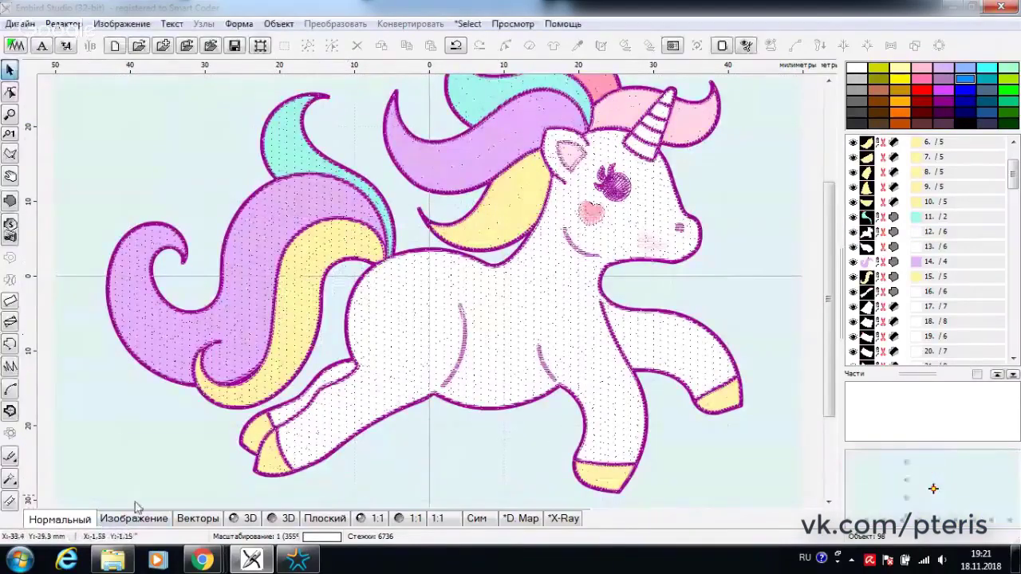
{"action": "left_click", "coordinate": [10, 481]}
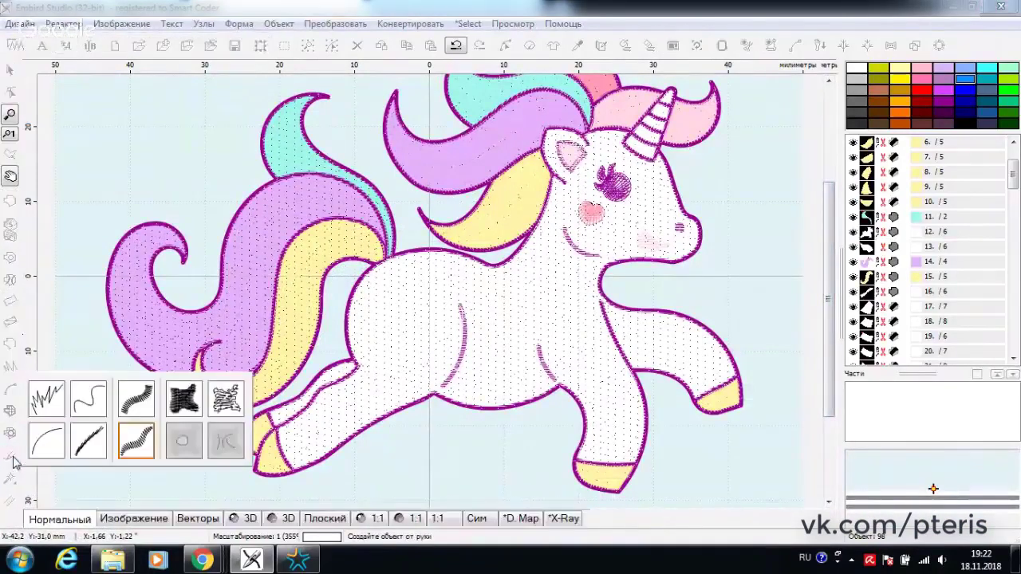
{"action": "left_click", "coordinate": [11, 481]}
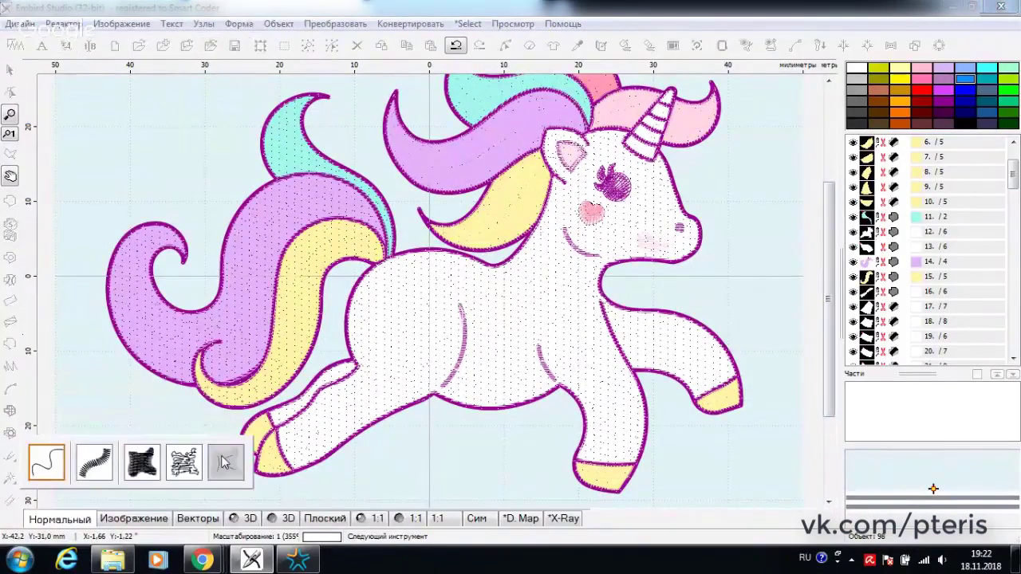
{"action": "left_click", "coordinate": [225, 469]}
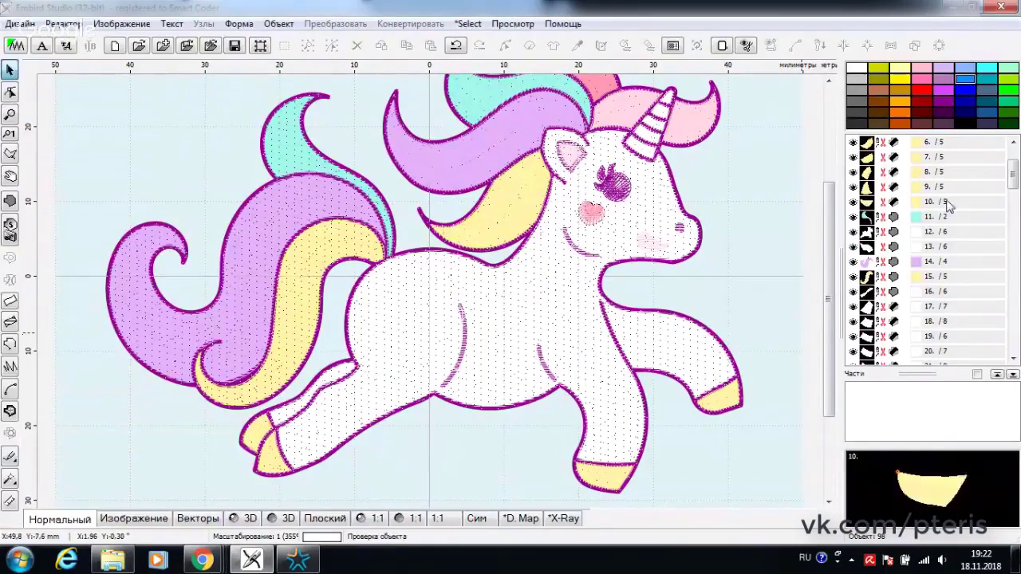
Step: Bring the unicorn's white body fill, object 12, forward to the end of the object order
{"action": "left_click", "coordinate": [884, 247]}
{"action": "left_click", "coordinate": [883, 232]}
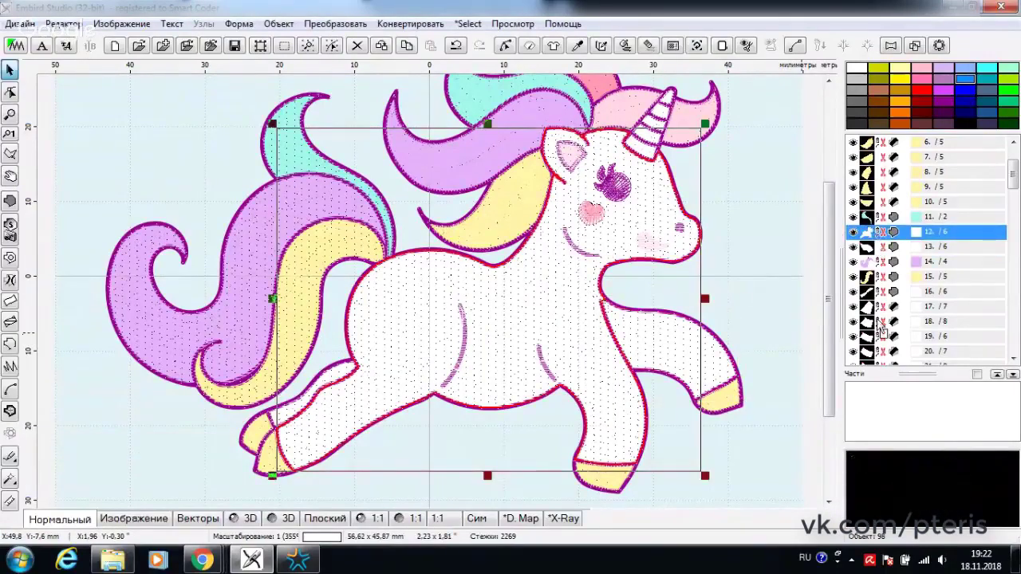
{"action": "scroll", "coordinate": [886, 351], "scroll_direction": "down", "scroll_amount": 5}
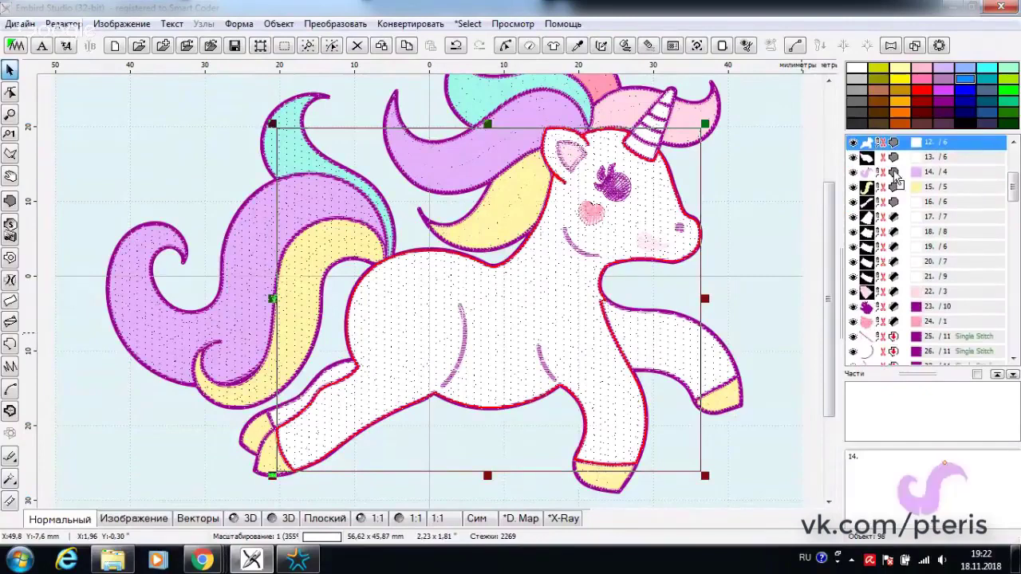
{"action": "scroll", "coordinate": [899, 187], "scroll_direction": "up", "scroll_amount": 2}
{"action": "right_click", "coordinate": [901, 194]}
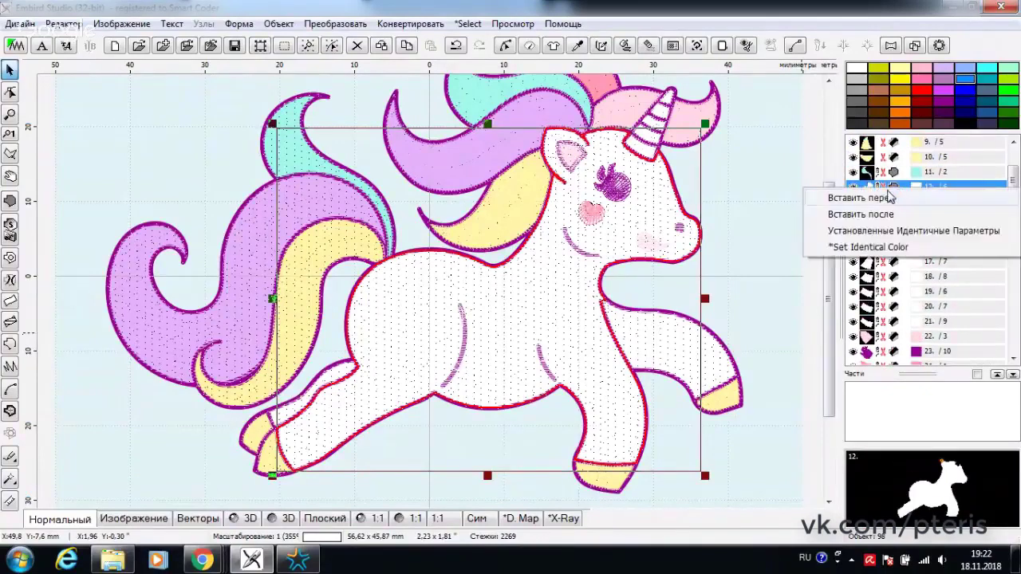
{"action": "left_click", "coordinate": [926, 188]}
{"action": "right_click", "coordinate": [918, 189]}
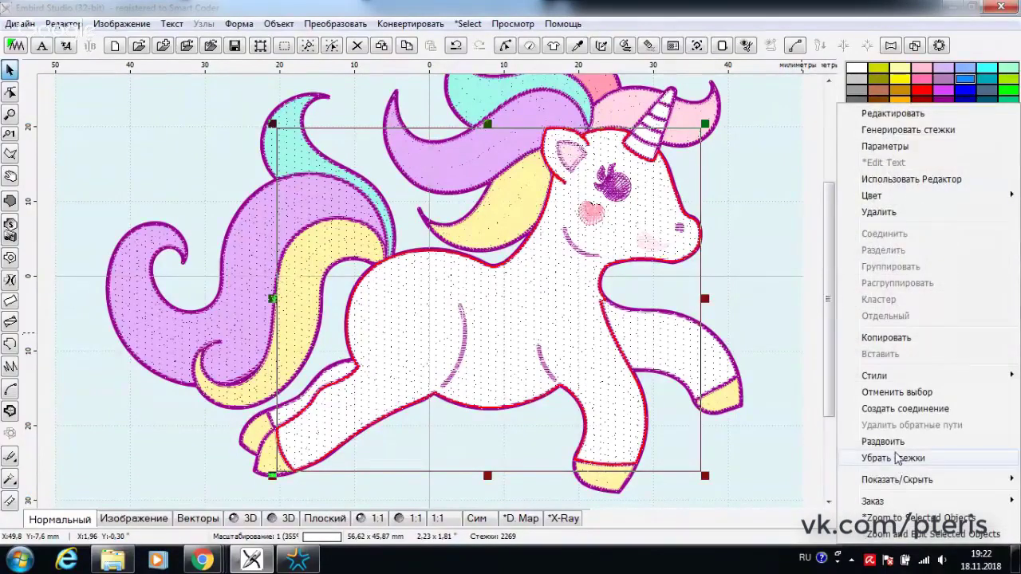
{"action": "mouse_move", "coordinate": [874, 507]}
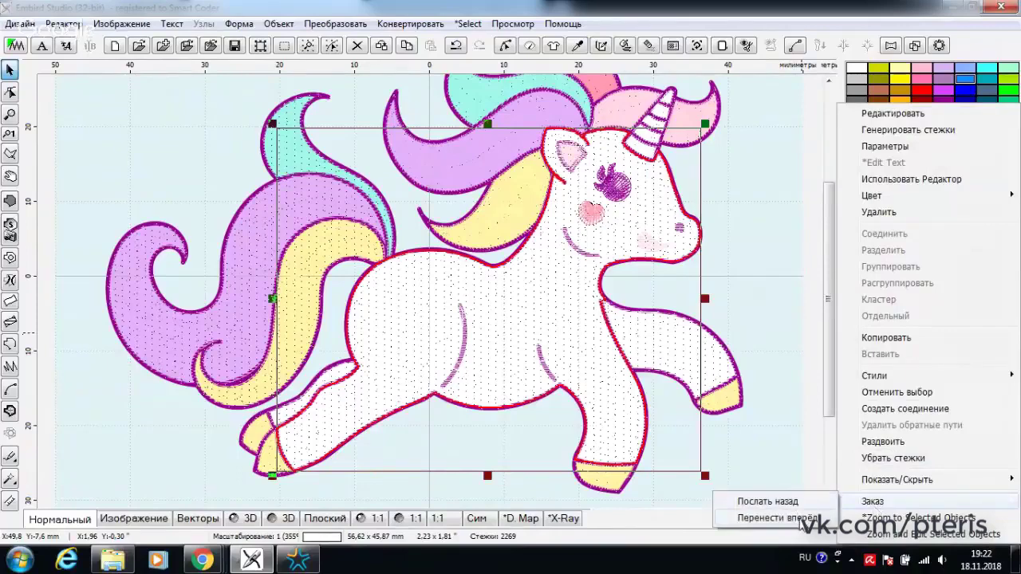
{"action": "left_click", "coordinate": [798, 518]}
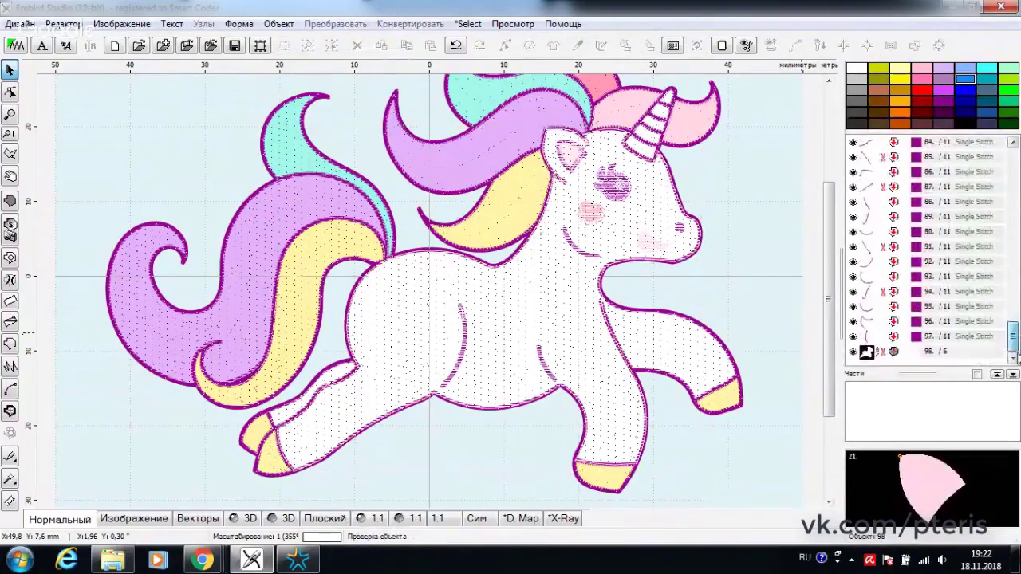
Step: With the white body fill selected, start a magic wand carving object and select the two purple crease lines on the body
{"action": "left_click", "coordinate": [933, 357]}
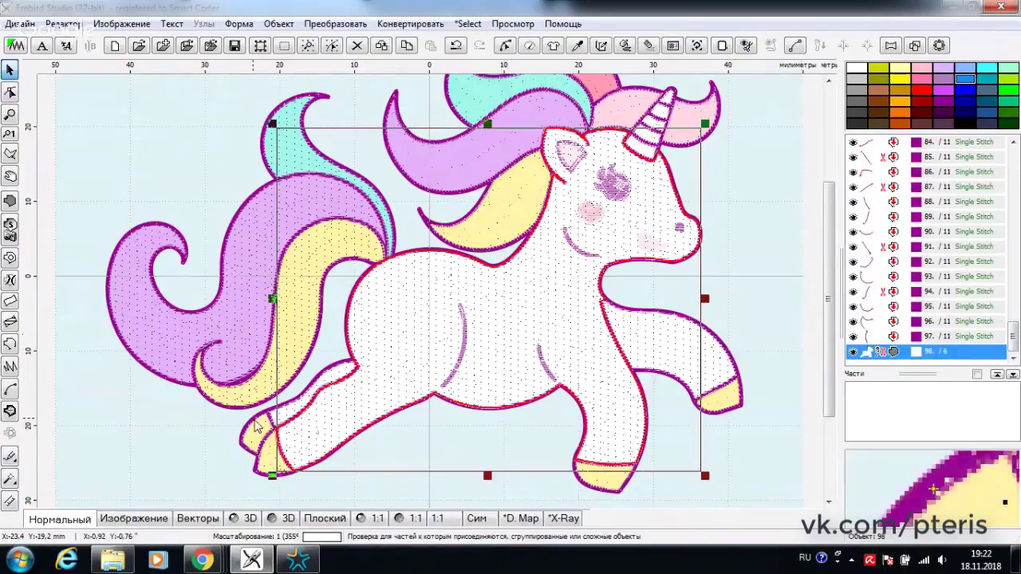
{"action": "left_click", "coordinate": [10, 481]}
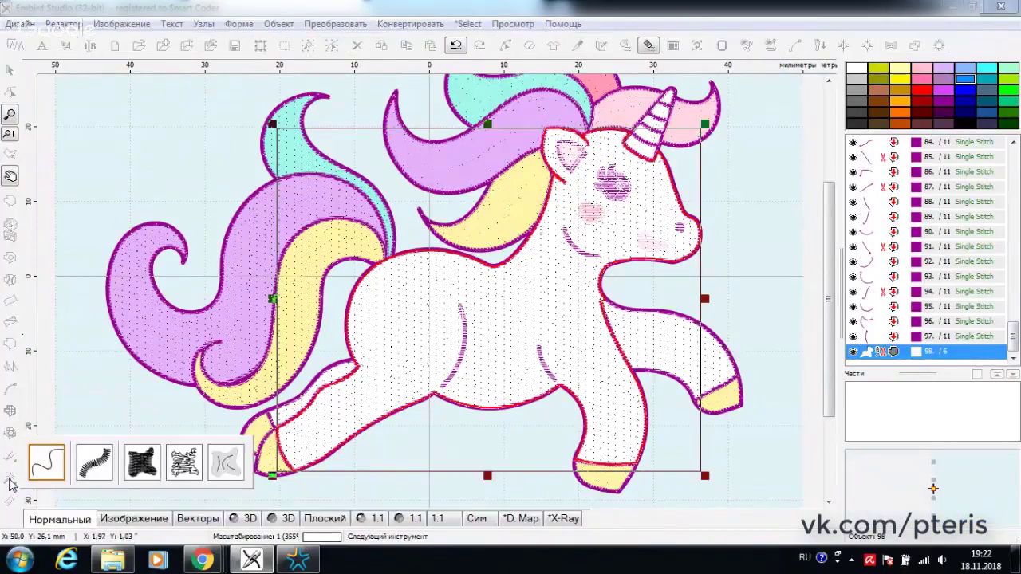
{"action": "left_click", "coordinate": [226, 462]}
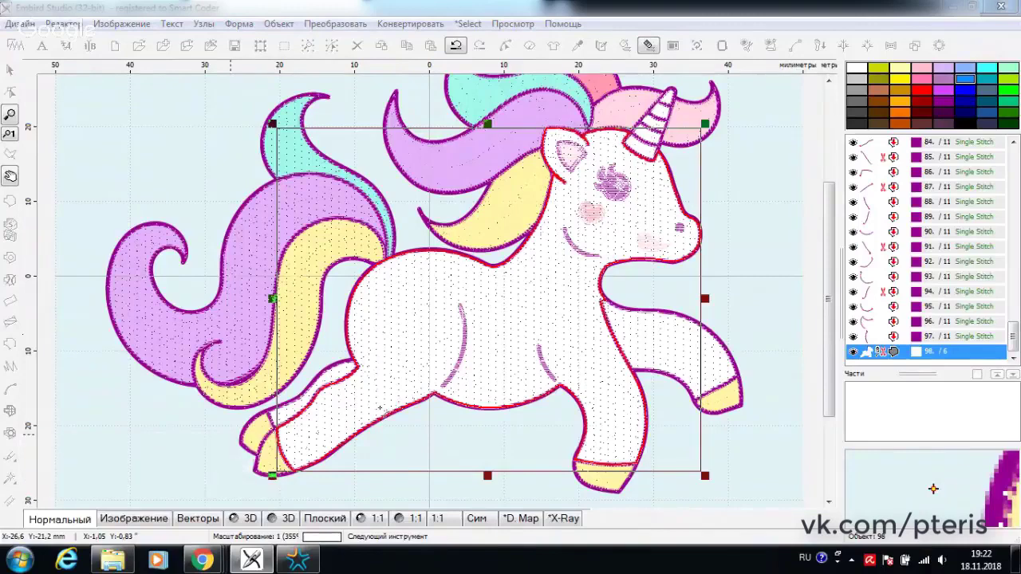
{"action": "scroll", "coordinate": [477, 351], "scroll_direction": "up", "scroll_amount": 3}
{"action": "scroll", "coordinate": [476, 351], "scroll_direction": "up", "scroll_amount": 2}
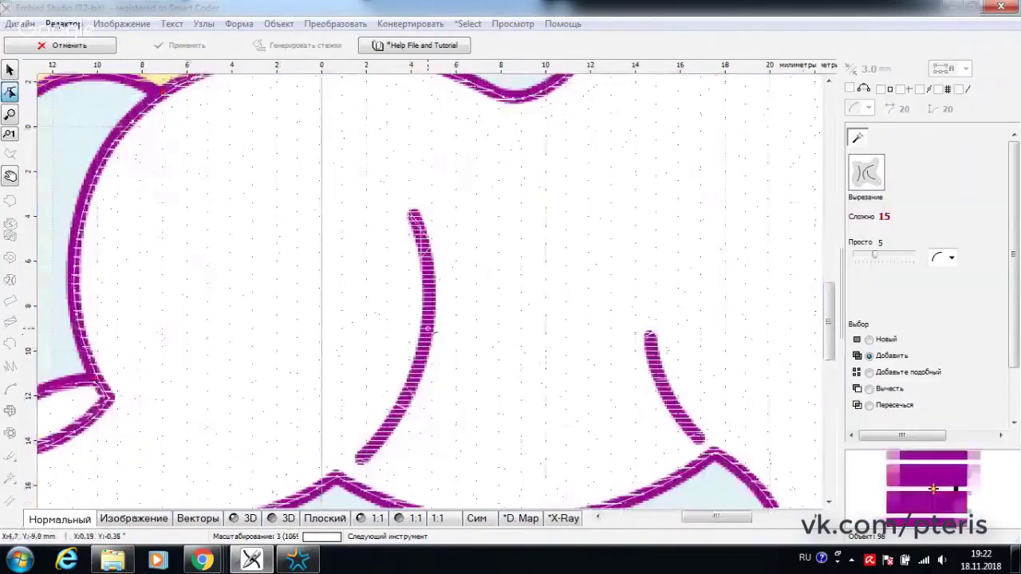
{"action": "left_click", "coordinate": [676, 389]}
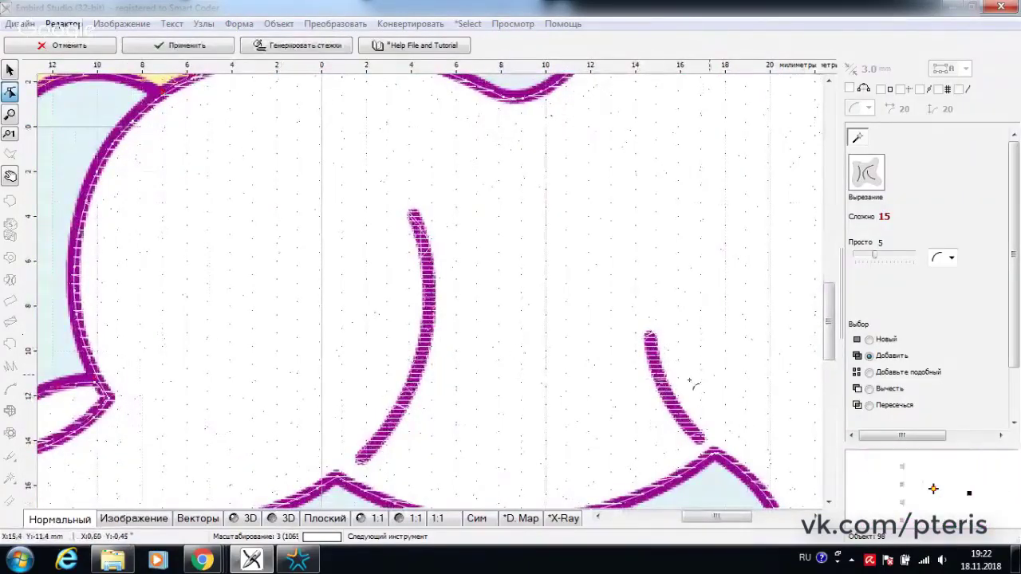
Step: Add the smile line under the cheek heart to the carving selection and generate the stitches
{"action": "left_click_drag", "start_coordinate": [832, 333], "coordinate": [831, 296]}
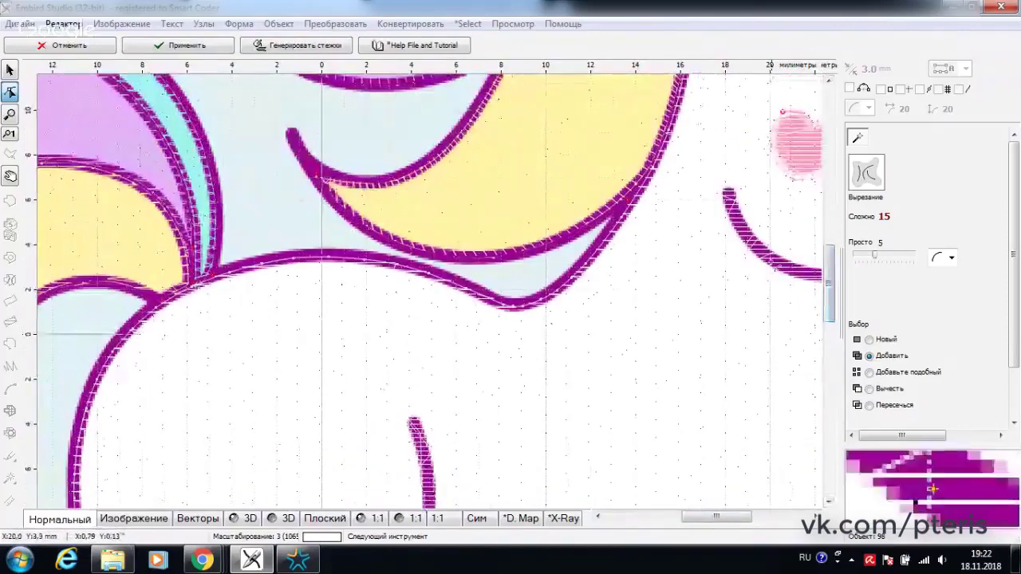
{"action": "left_click_drag", "start_coordinate": [714, 514], "coordinate": [739, 516]}
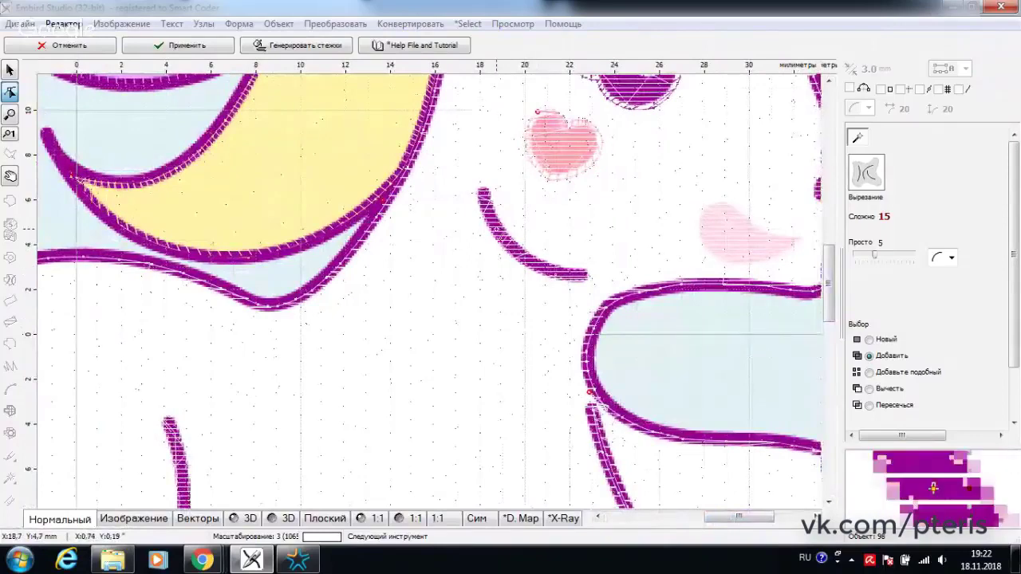
{"action": "scroll", "coordinate": [496, 231], "scroll_direction": "down", "scroll_amount": 1}
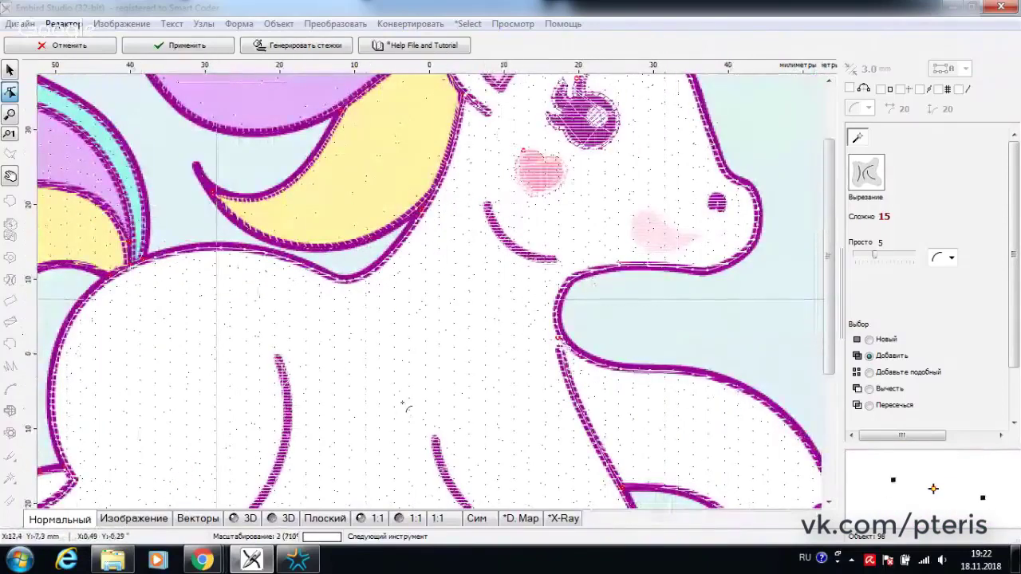
{"action": "scroll", "coordinate": [403, 406], "scroll_direction": "down", "scroll_amount": 1}
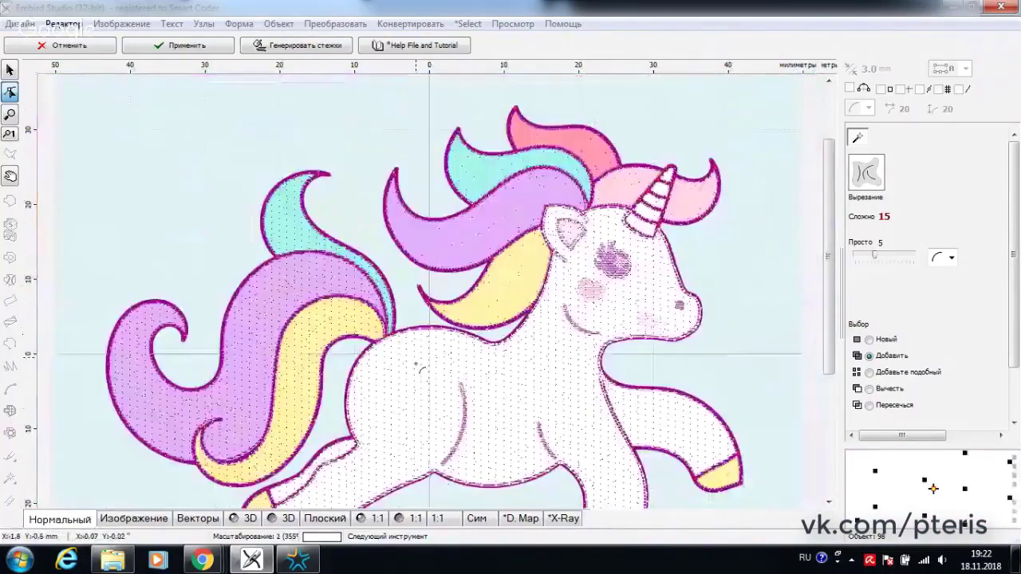
{"action": "left_click", "coordinate": [310, 48]}
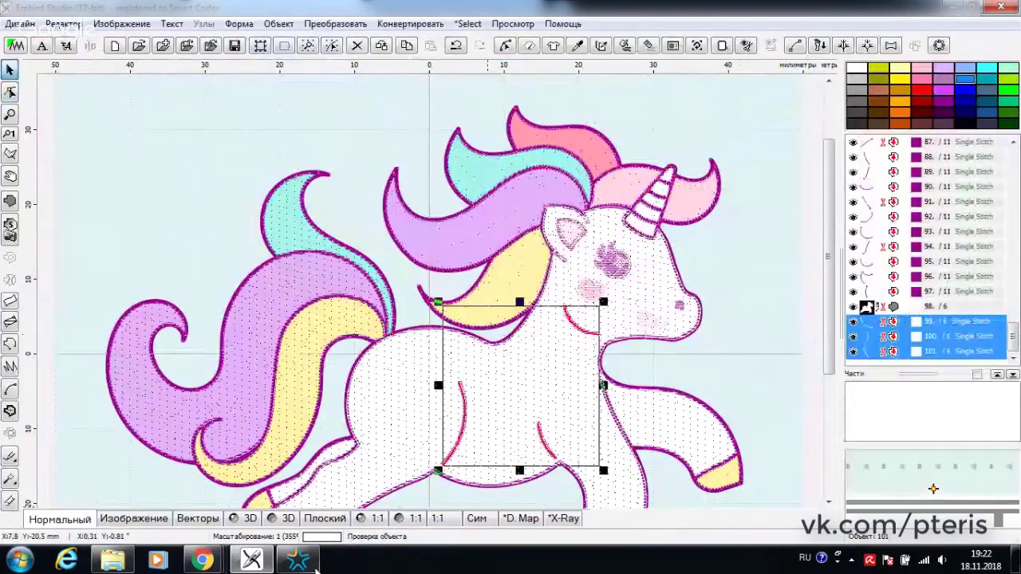
Step: Check the three new lines in the 3D preview and recolour them dark purple
{"action": "left_click", "coordinate": [279, 519]}
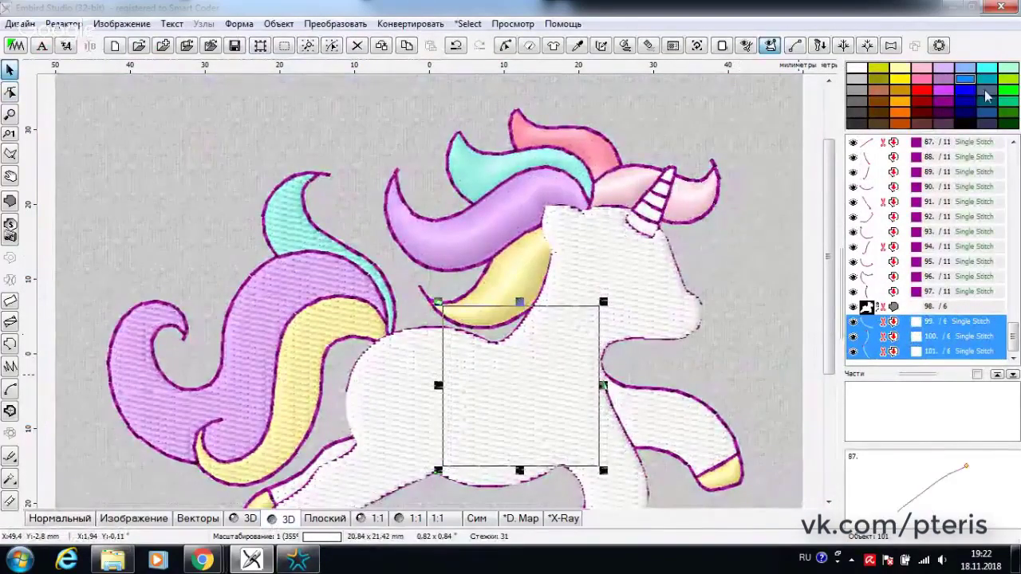
{"action": "left_click", "coordinate": [1008, 82]}
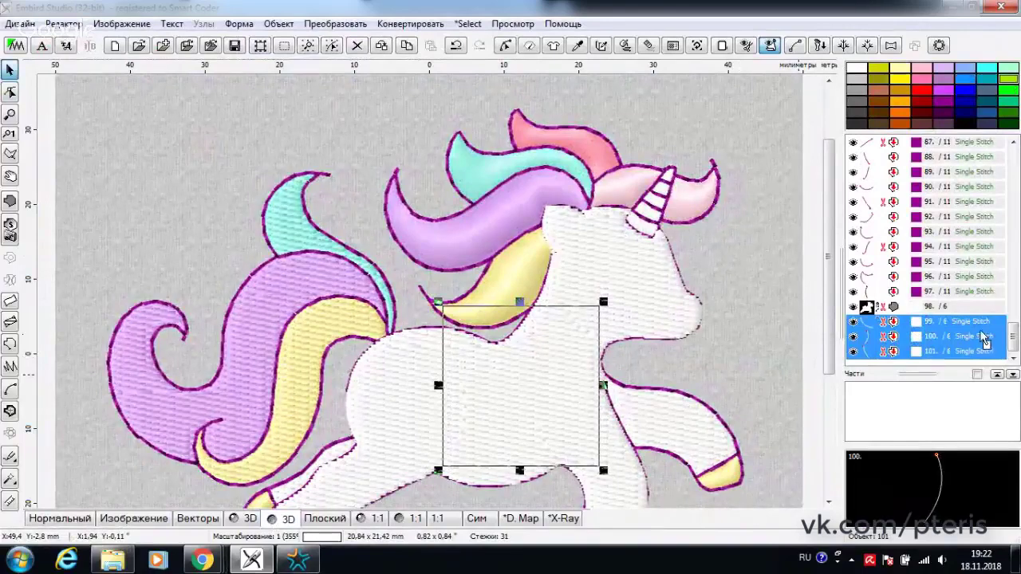
{"action": "left_click", "coordinate": [945, 115]}
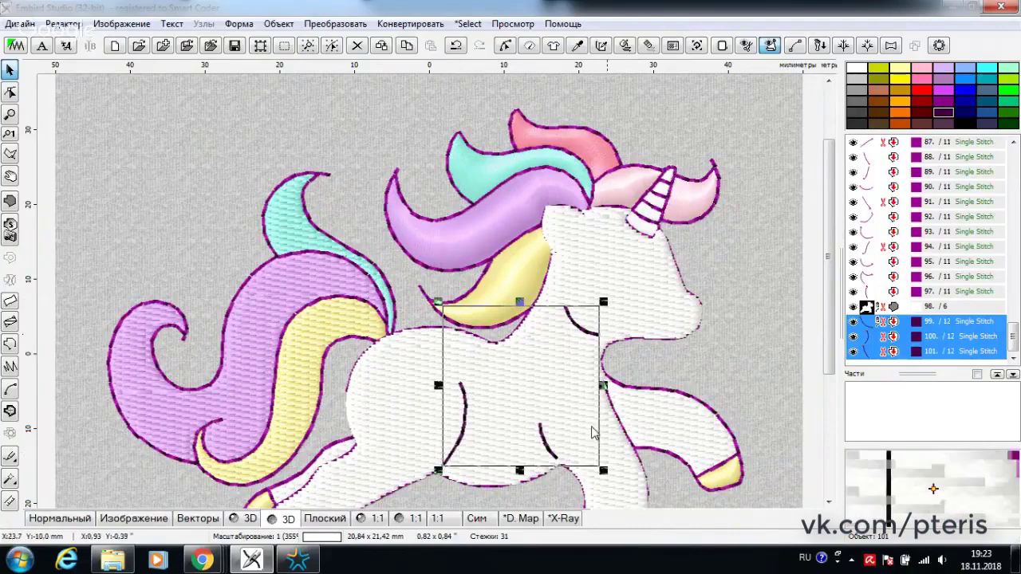
Step: Move the white body fill up the object order to position 22, ahead of the eye, cheek and purple outlines
{"action": "left_click", "coordinate": [866, 311]}
{"action": "right_click", "coordinate": [866, 311]}
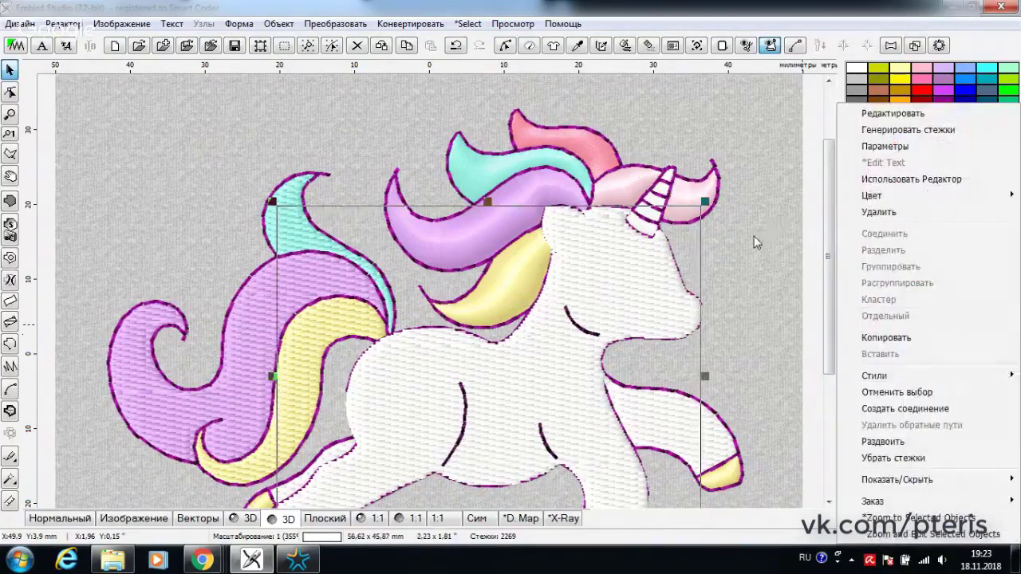
{"action": "key", "text": "Escape"}
{"action": "left_click", "coordinate": [875, 311]}
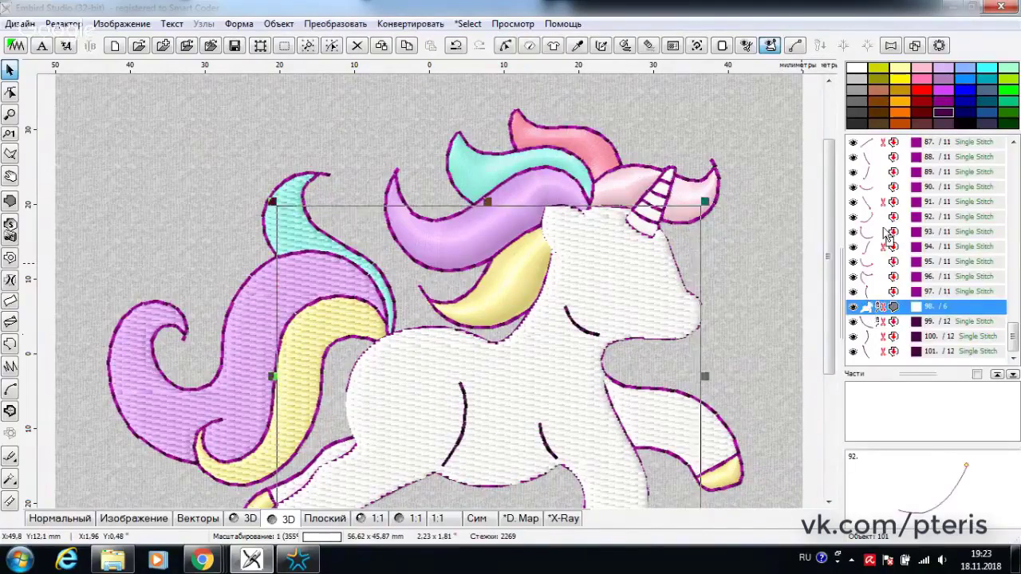
{"action": "left_click_drag", "start_coordinate": [887, 235], "coordinate": [861, 149]}
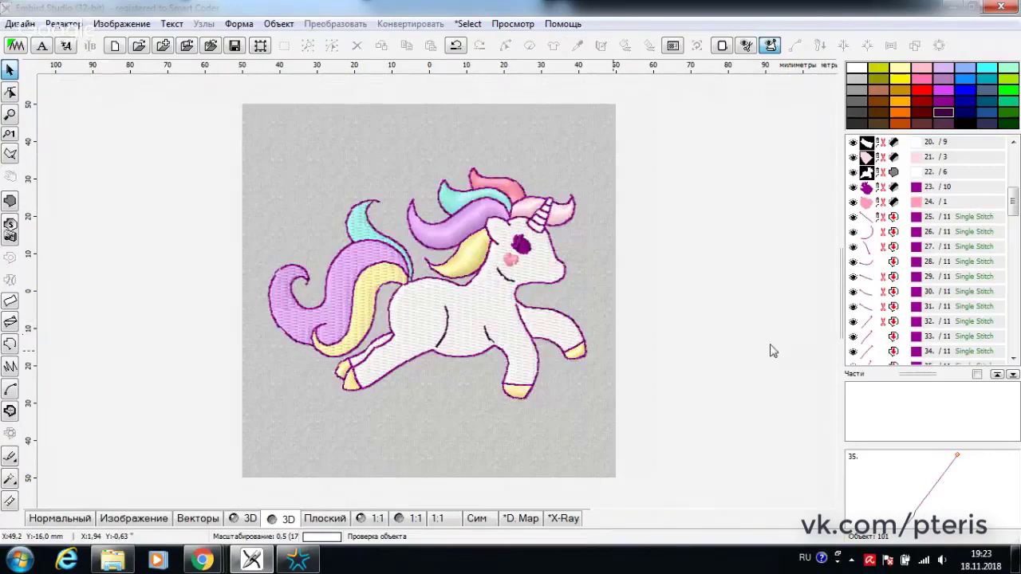
Step: Select all purple single-stitch outline objects from 25 to 98 and combine them into one object
{"action": "left_click", "coordinate": [968, 230]}
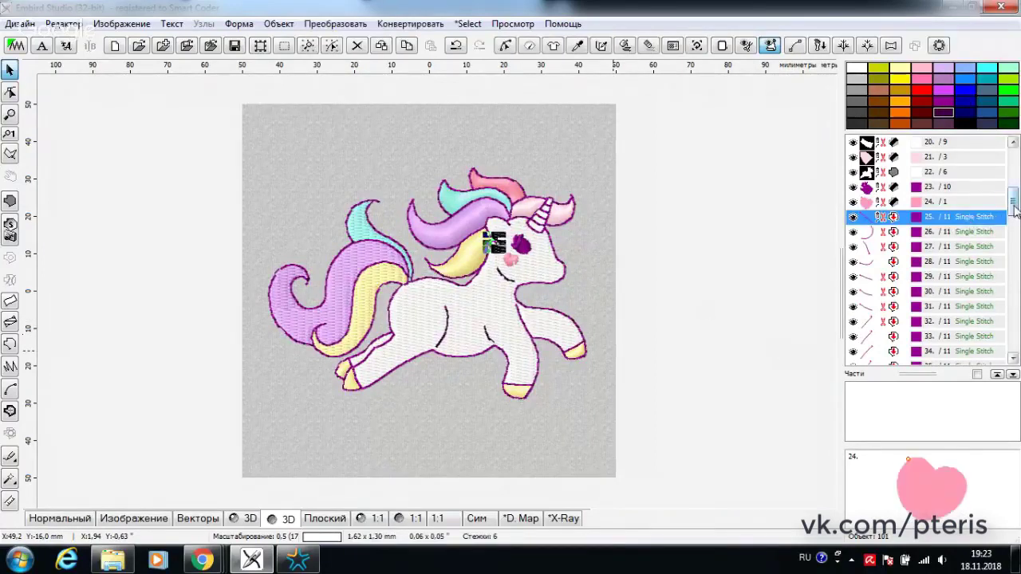
{"action": "left_click_drag", "start_coordinate": [1013, 201], "coordinate": [1014, 363]}
{"action": "left_click", "coordinate": [968, 306], "text": "shift"}
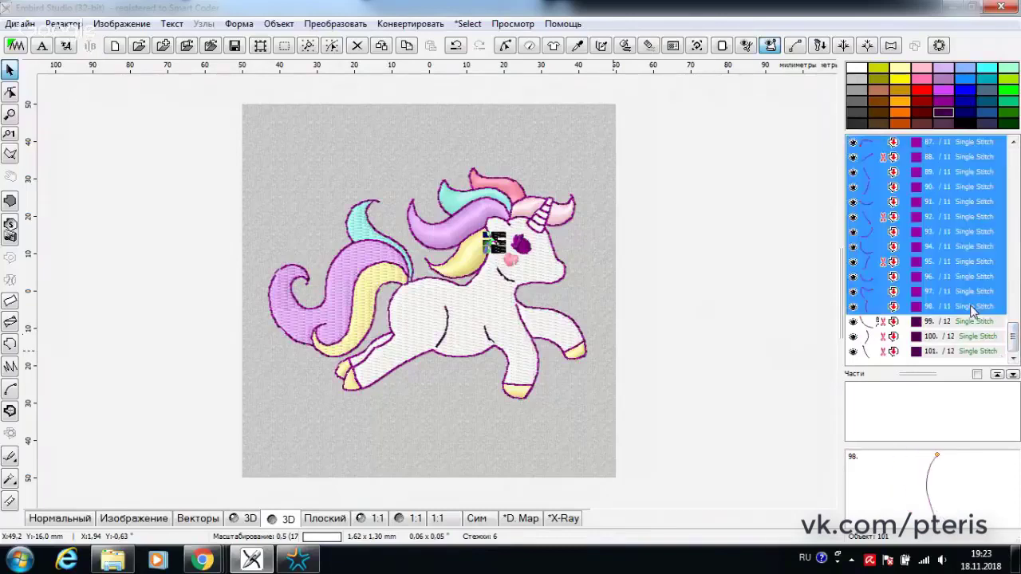
{"action": "left_click", "coordinate": [843, 46]}
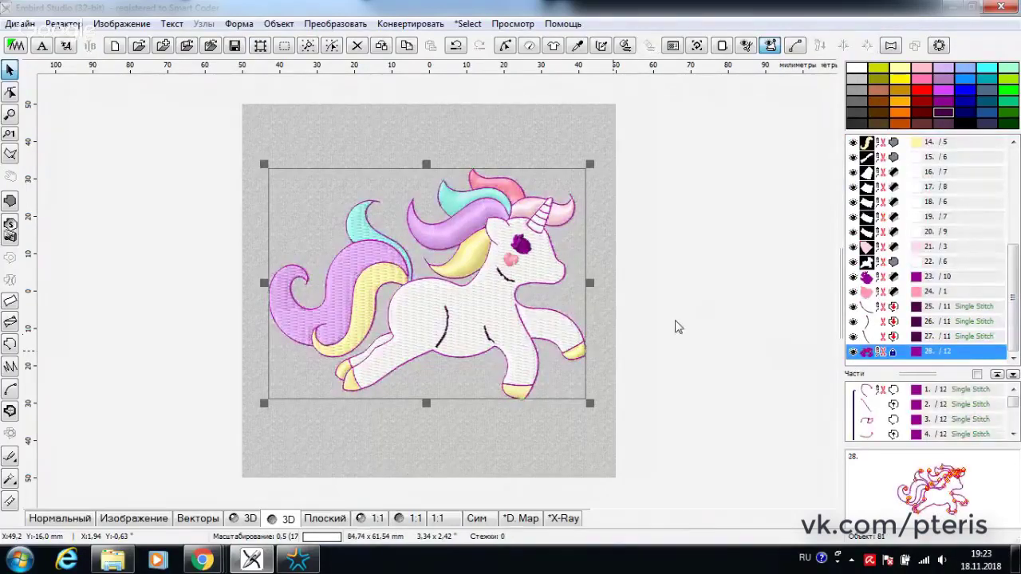
Step: Generate stitches for the combined purple outline and inspect the whole unicorn up close in the 3D preview
{"action": "left_click", "coordinate": [626, 47]}
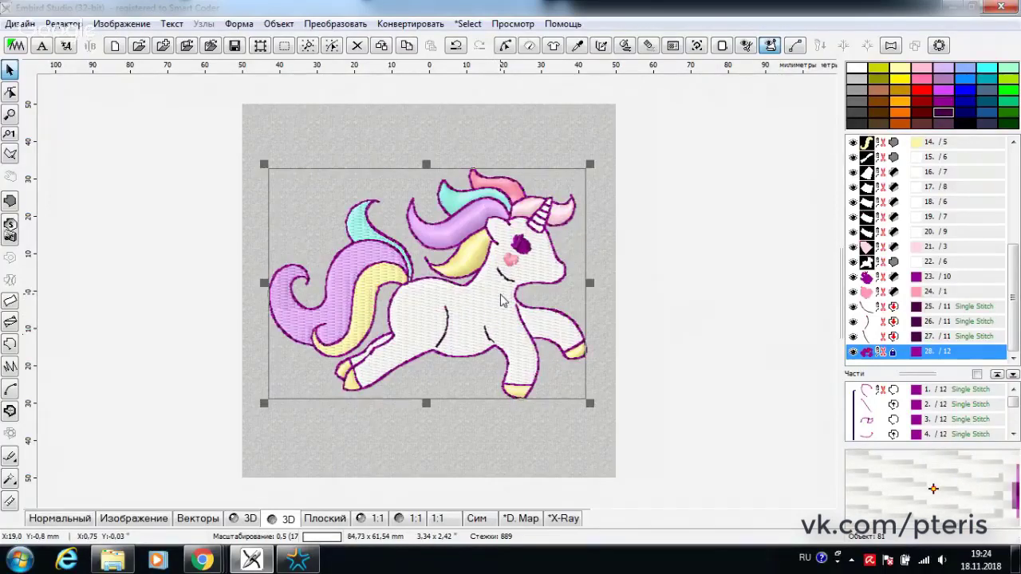
{"action": "scroll", "coordinate": [501, 307], "scroll_direction": "up", "scroll_amount": 2}
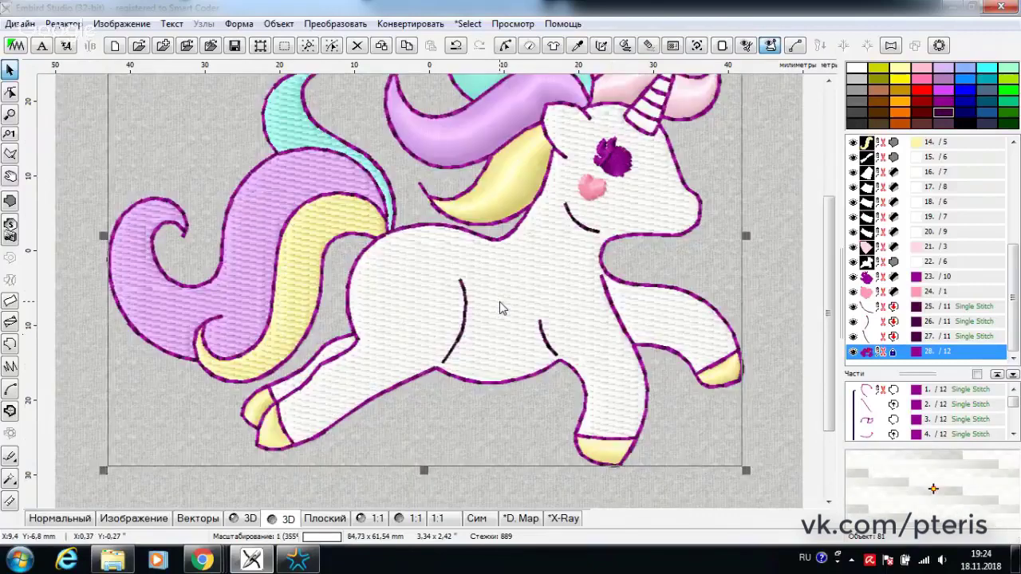
{"action": "mouse_move", "coordinate": [830, 315]}
{"action": "left_mouse_down"}
{"action": "mouse_move", "coordinate": [836, 275]}
{"action": "mouse_move", "coordinate": [831, 303]}
{"action": "left_mouse_up"}
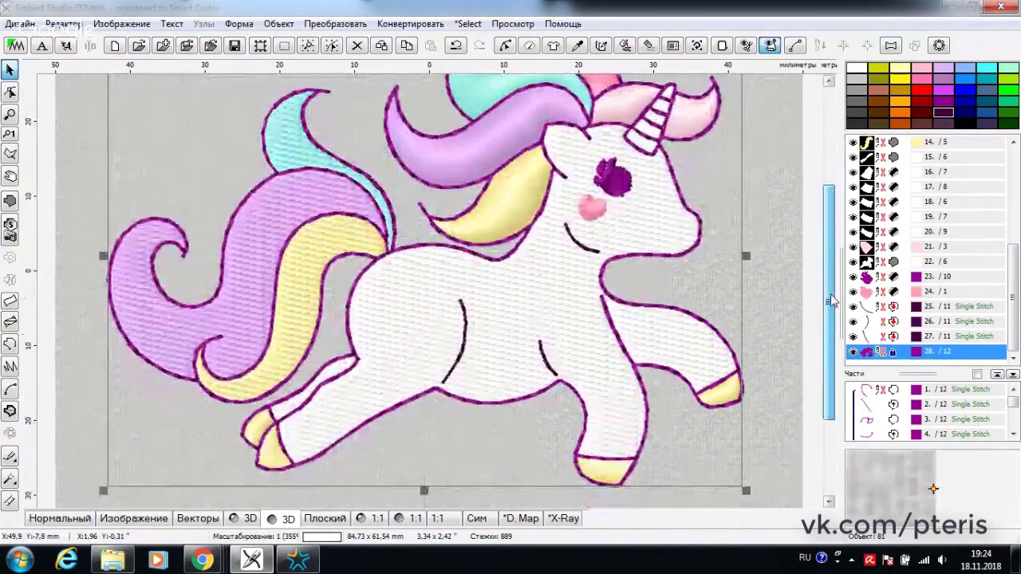